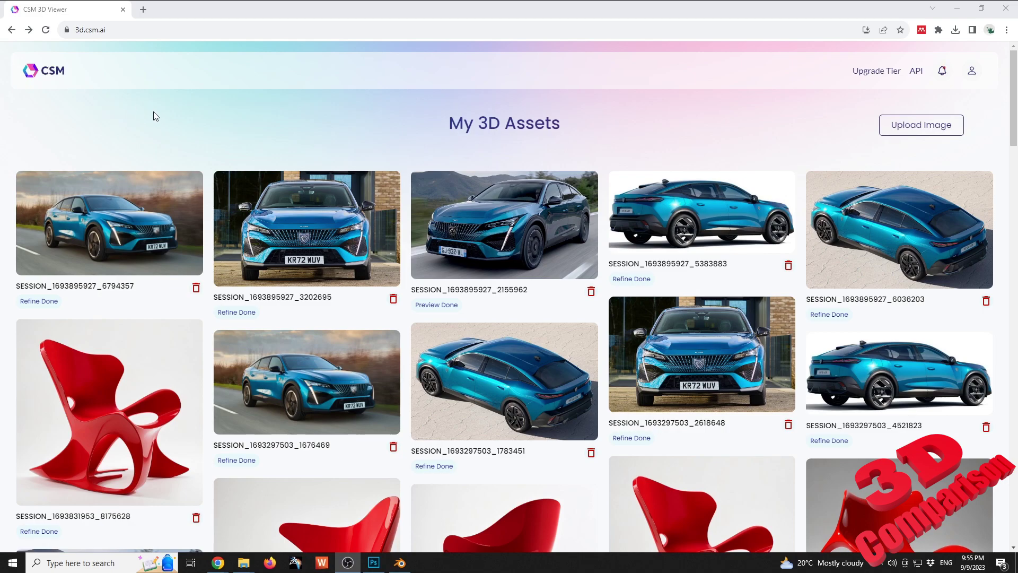
mouse_move(204, 205)
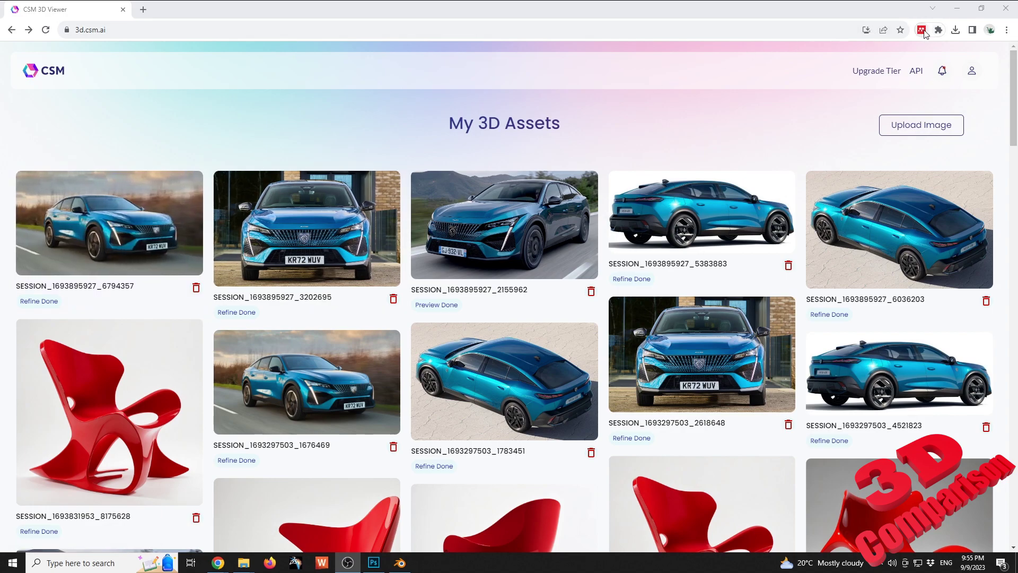
scroll(408, 416, "down", 2)
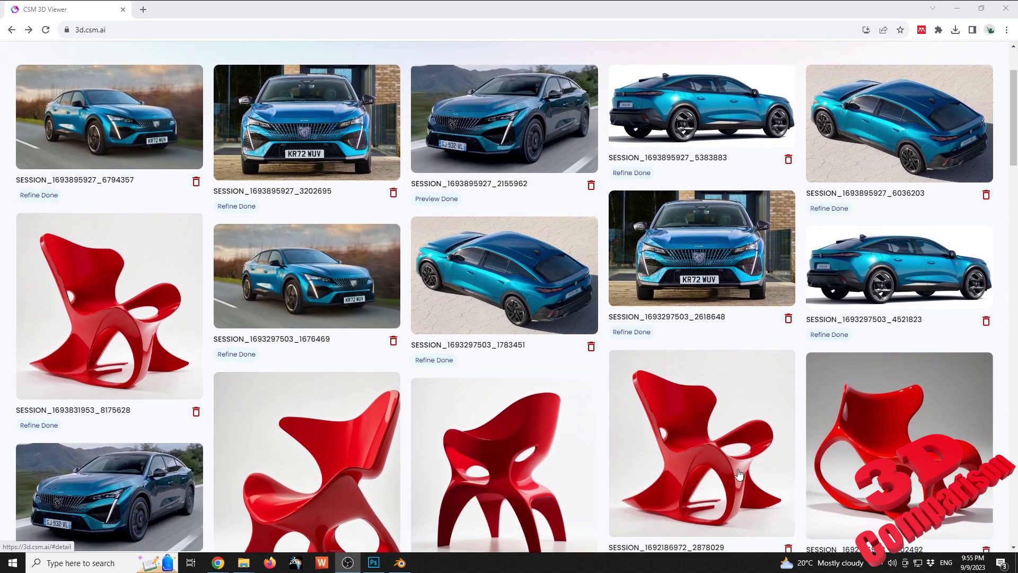
scroll(697, 455, "down", 1)
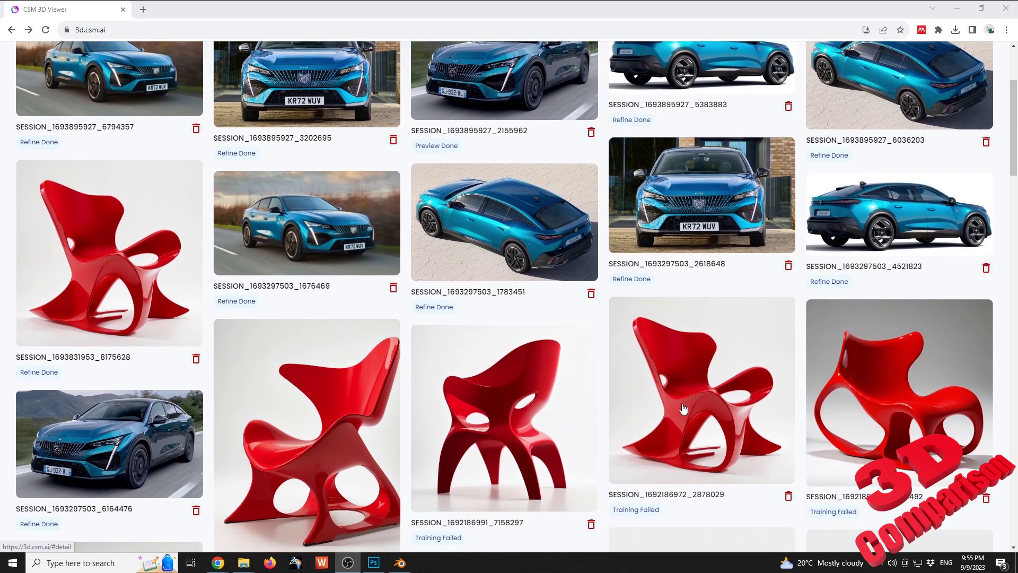
scroll(683, 408, "up", 1)
mouse_move(106, 282)
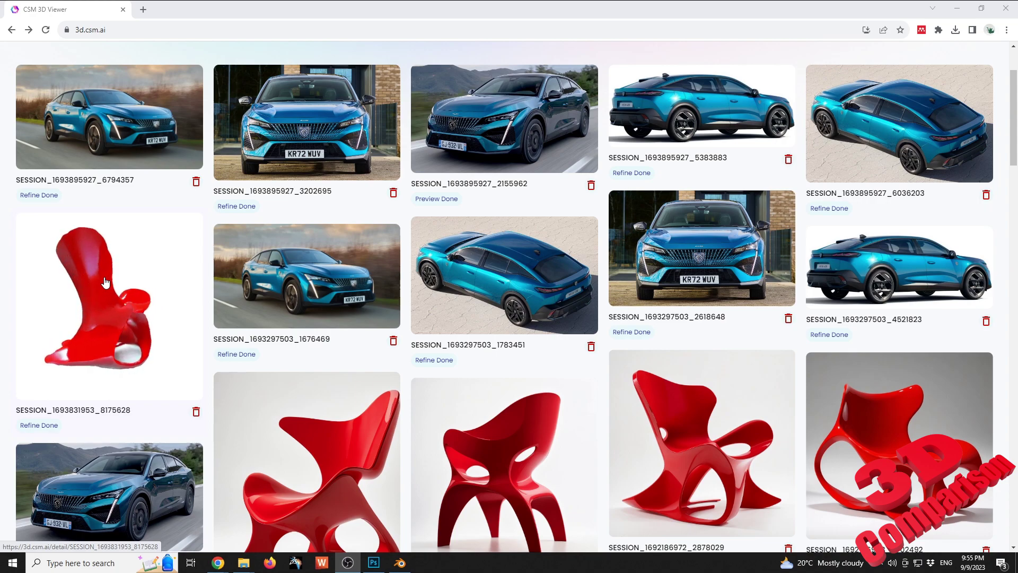
left_click(145, 315)
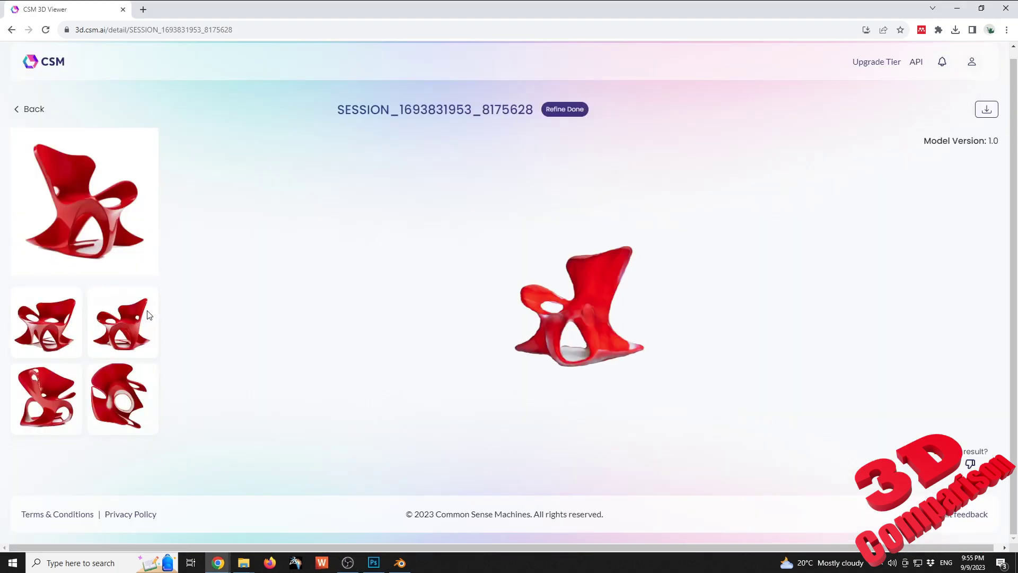
Step: Inspect the red chair model from another angle and download its refined version in OBJ format
left_click_drag(588, 304, 666, 285)
scroll(609, 326, "up", 5)
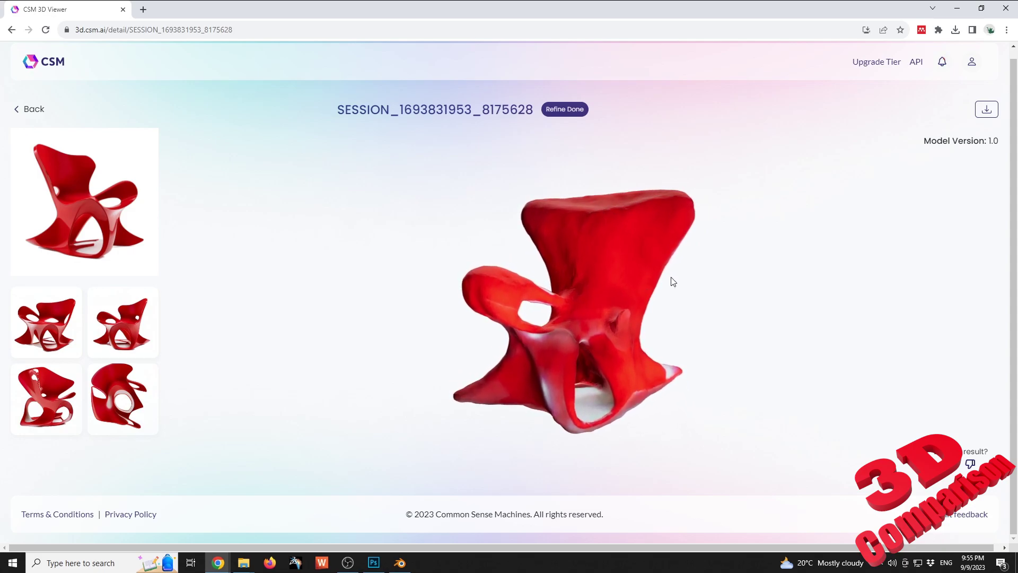
scroll(976, 117, "down", 1)
scroll(983, 114, "up", 2)
left_click(986, 110)
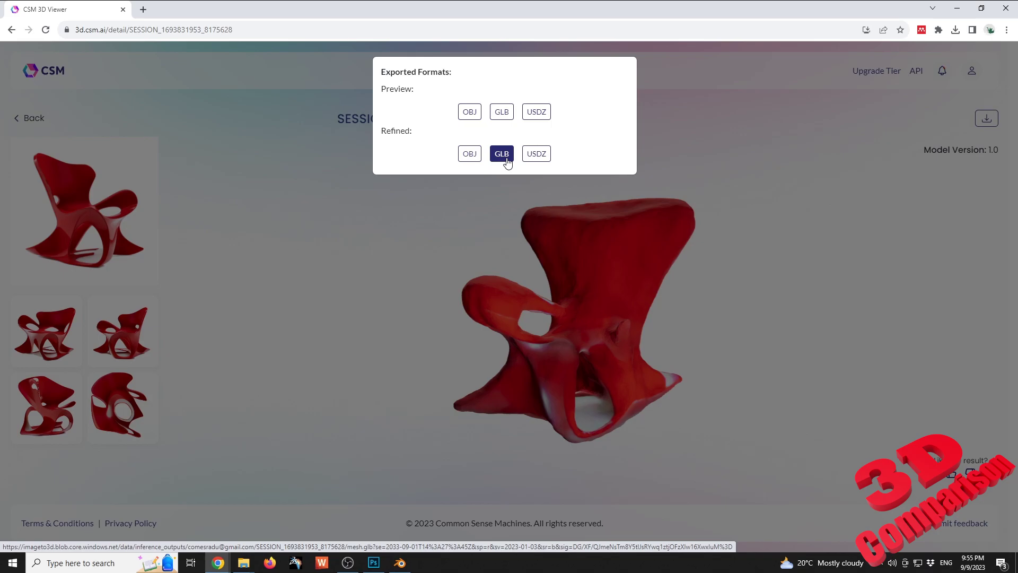
left_click(470, 154)
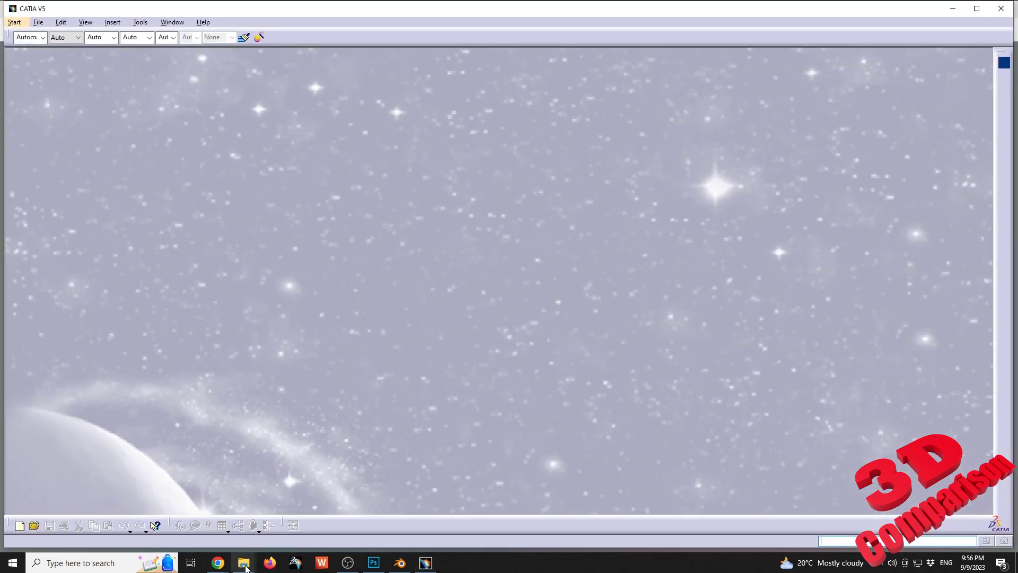
left_click(359, 522)
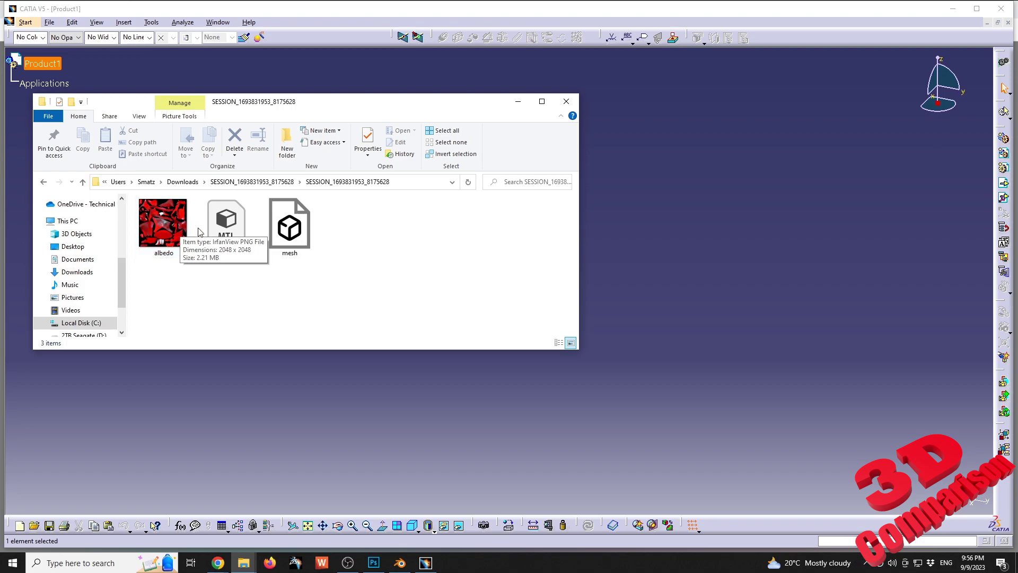
left_click(203, 242)
left_click_drag(345, 102, 487, 79)
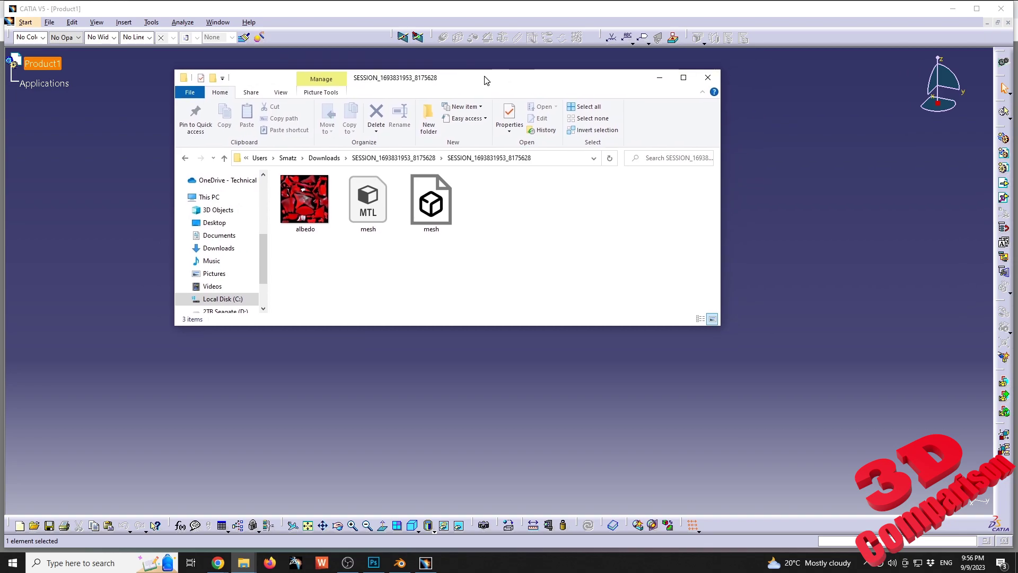
left_click(325, 217)
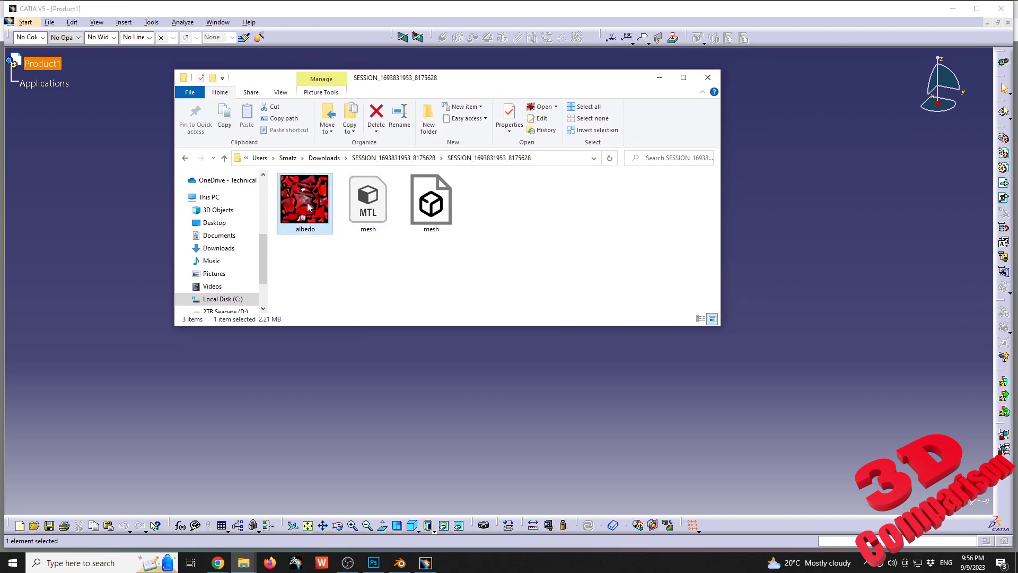
left_click(444, 219)
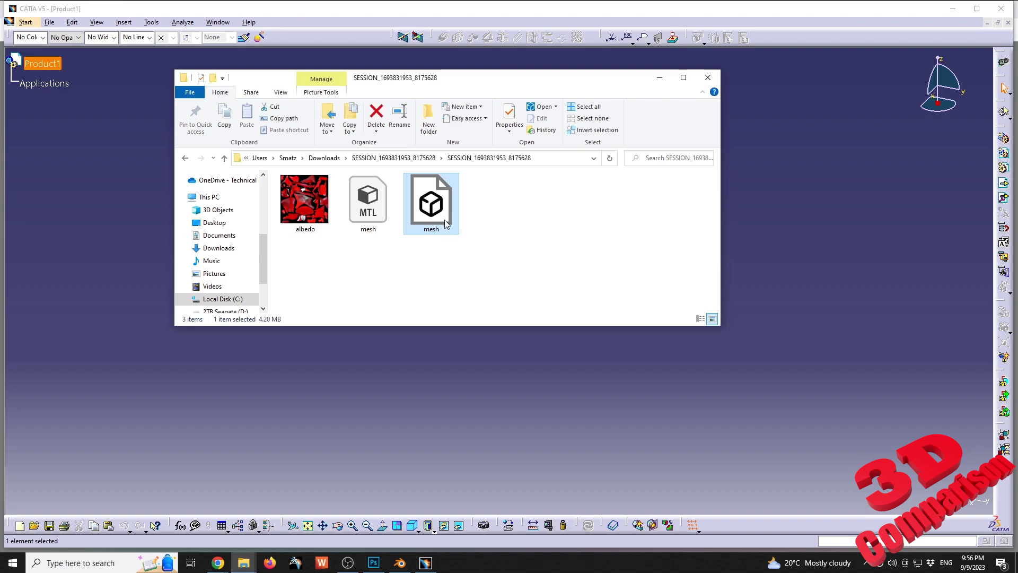
Step: View the contents of the mesh MTL file in Notepad, closing the text and dismissing the folder window when done
left_click(373, 206)
right_click(371, 207)
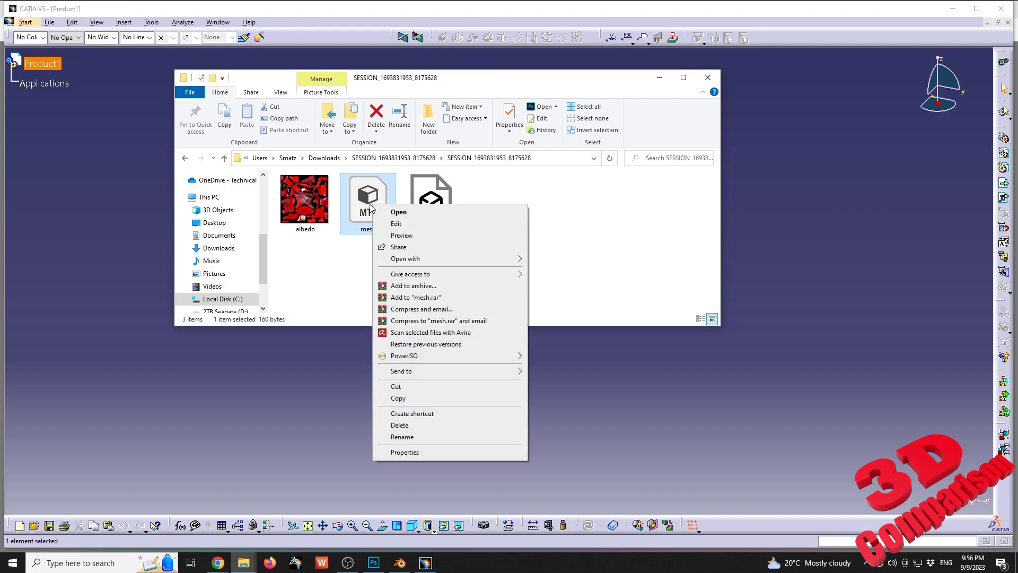
mouse_move(434, 260)
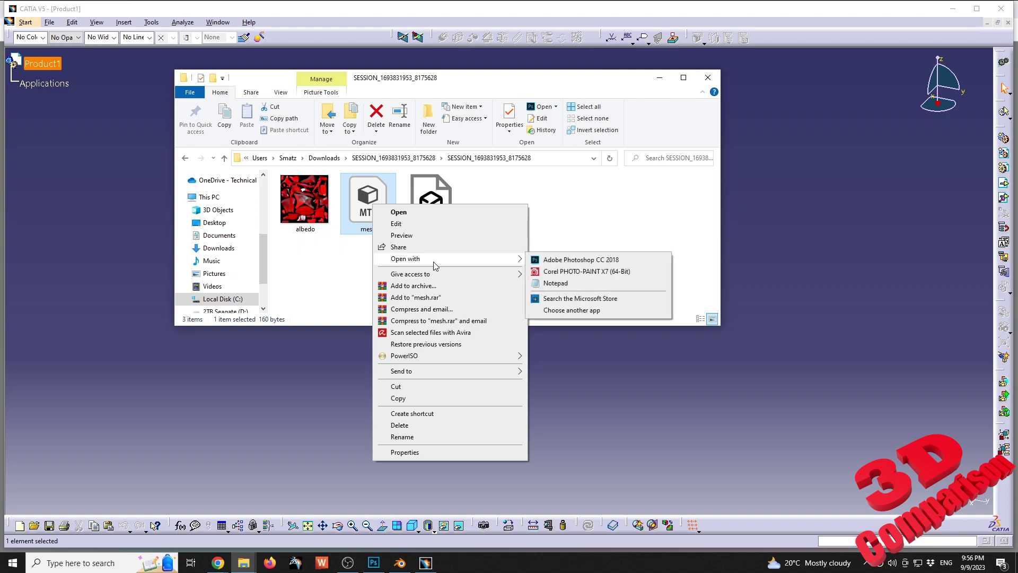
left_click(564, 282)
left_click_drag(643, 202, 735, 134)
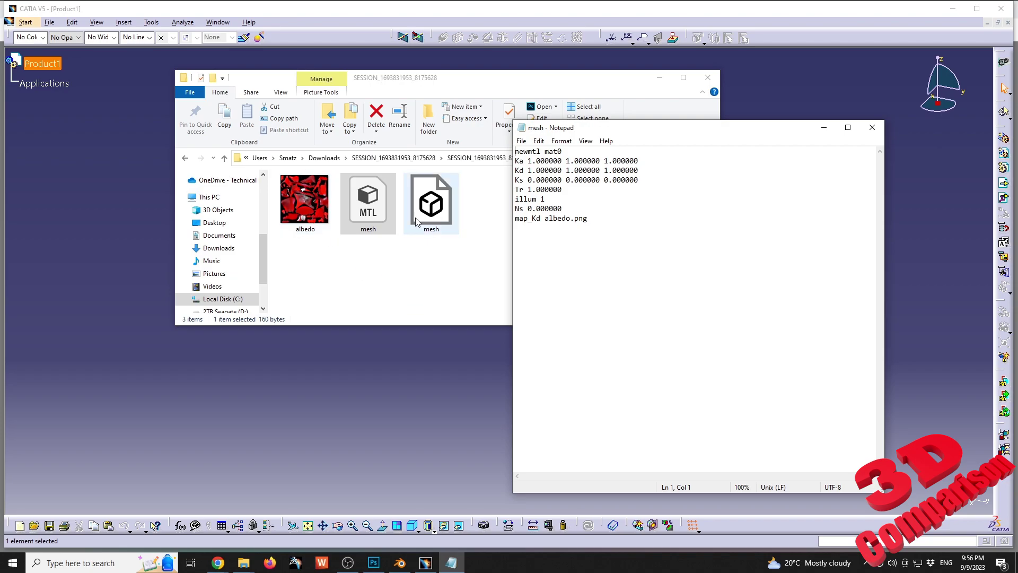
key("alt+F4")
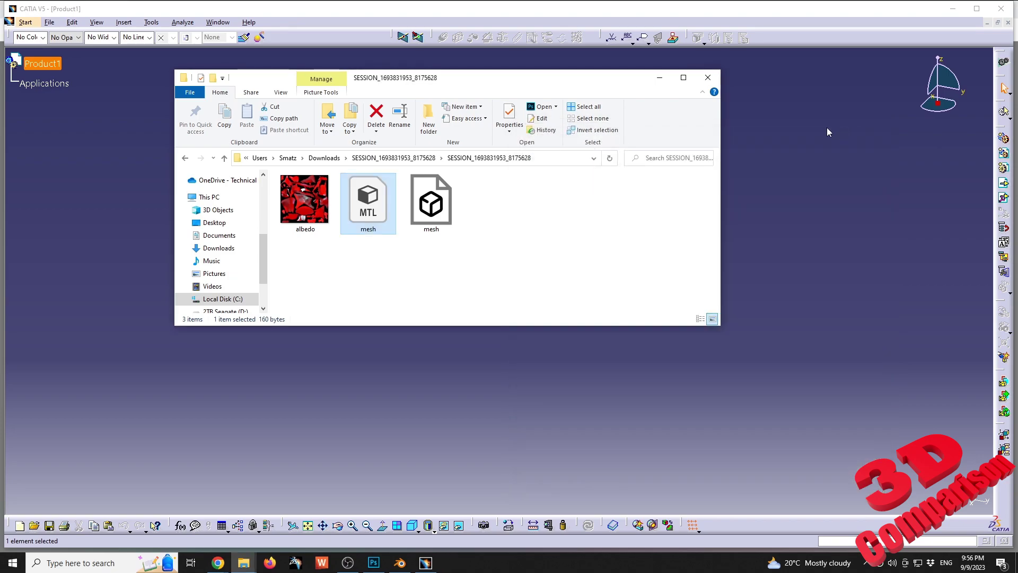
key("alt+F4")
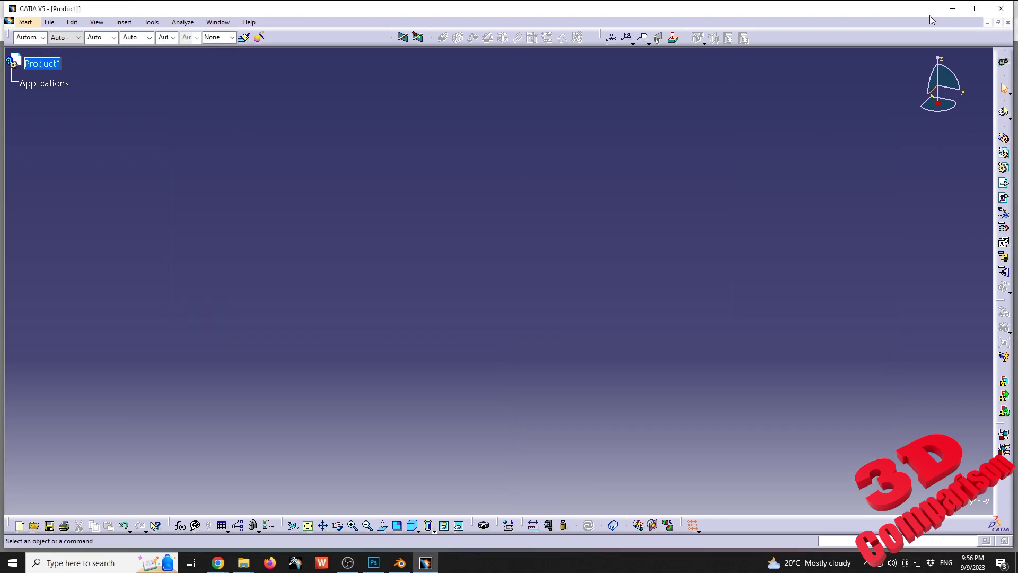
Step: Close the Product1 document and create a new part named Part1 in the Imagine & Shape workbench
left_click(1008, 22)
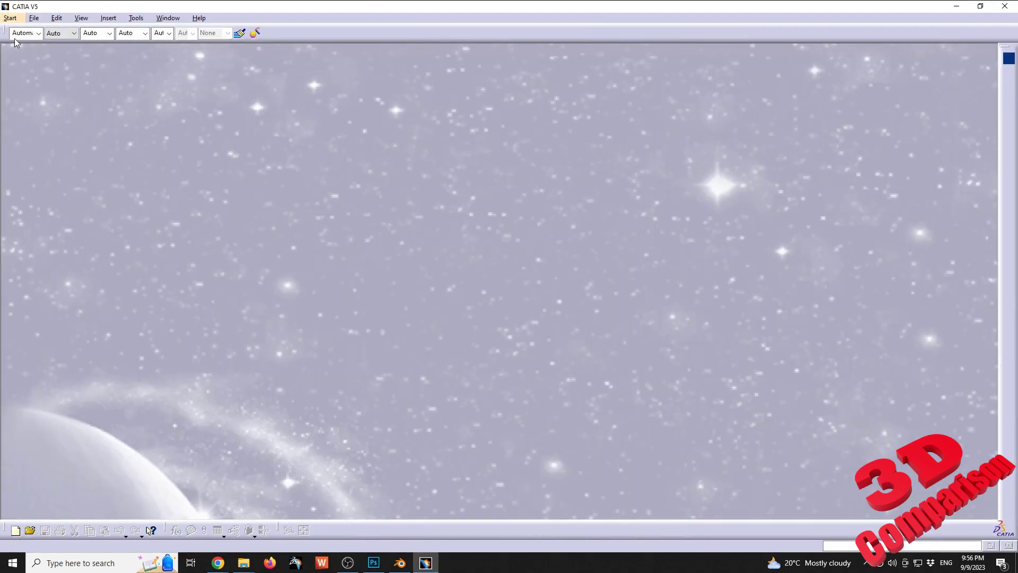
left_click(10, 18)
mouse_move(37, 57)
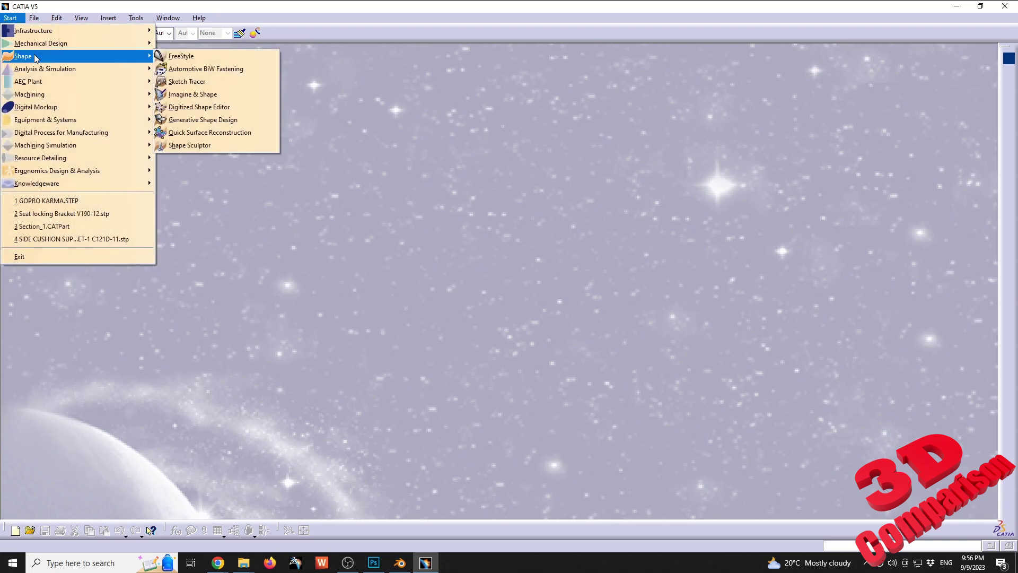
mouse_move(72, 72)
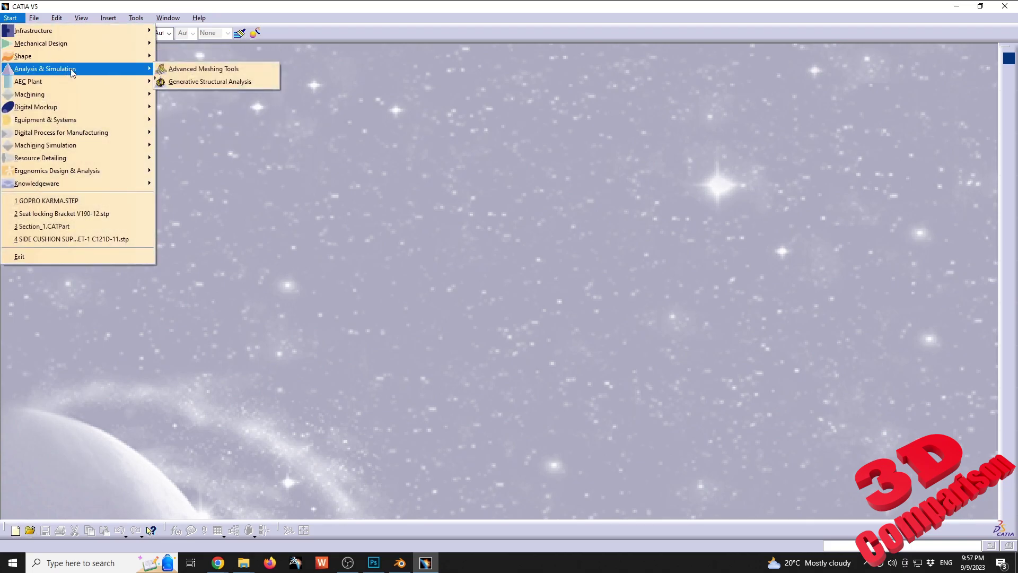
mouse_move(68, 53)
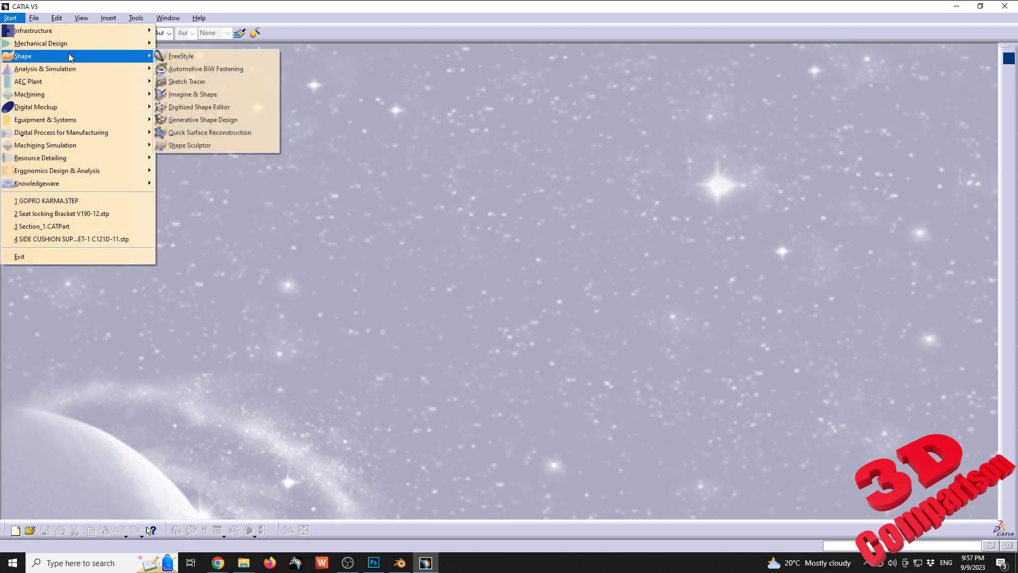
left_click(215, 96)
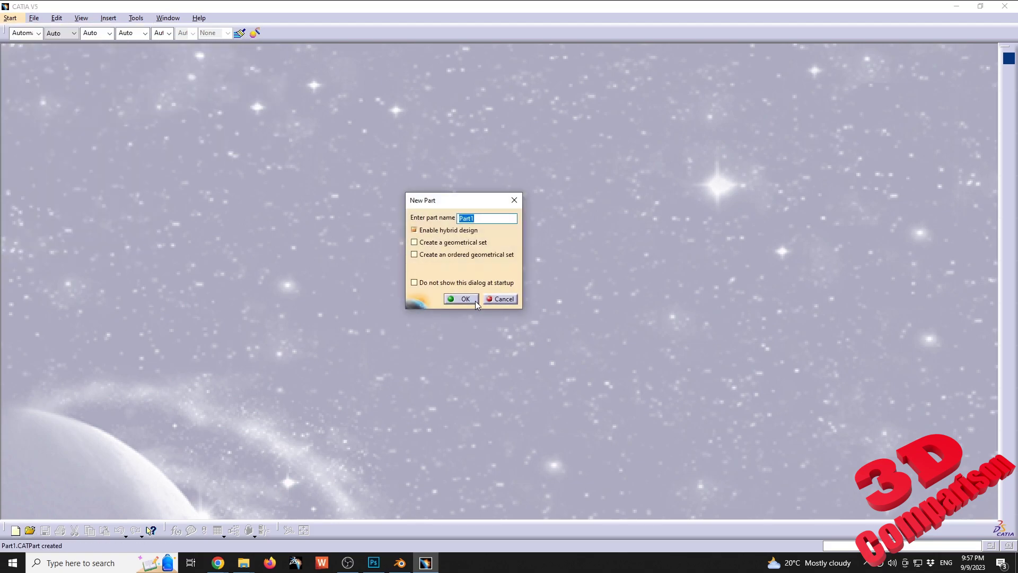
left_click(467, 300)
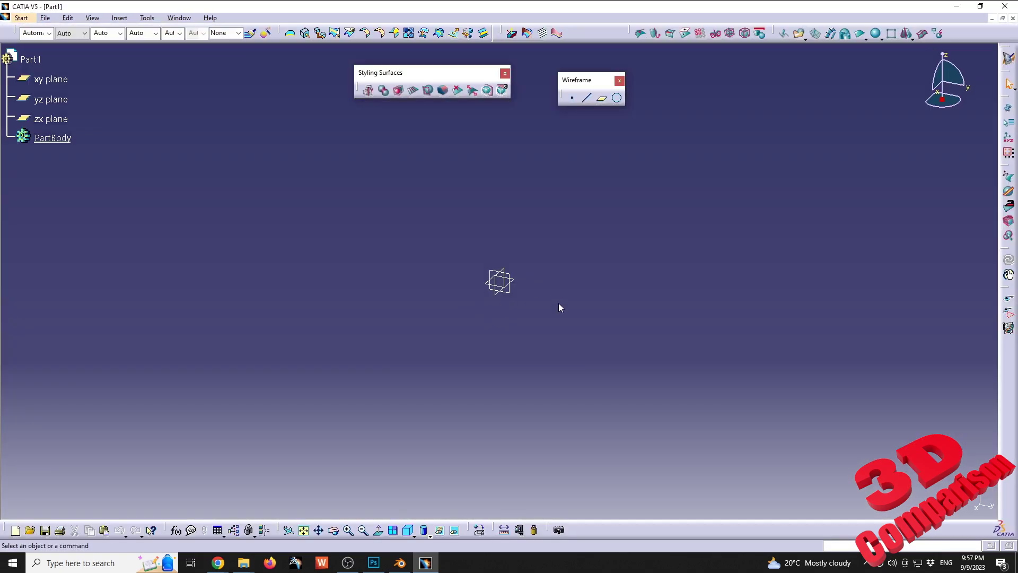
left_click(799, 35)
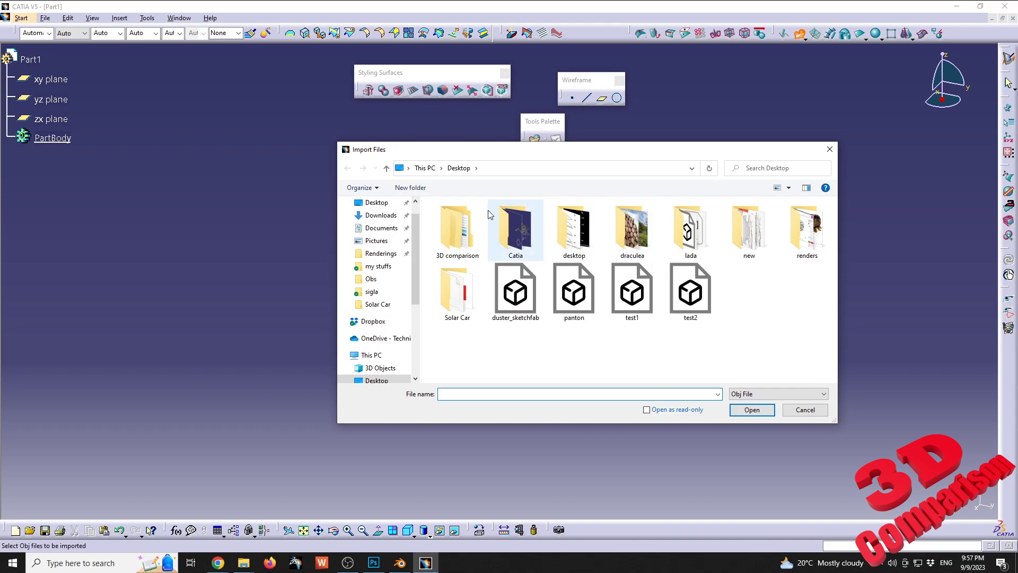
left_click_drag(501, 153, 366, 156)
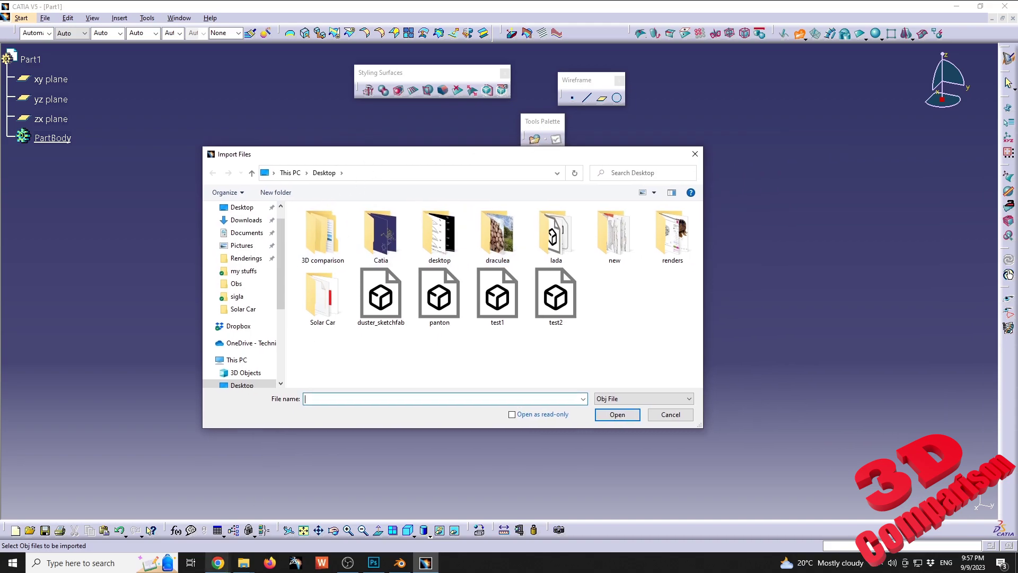
left_click(236, 566)
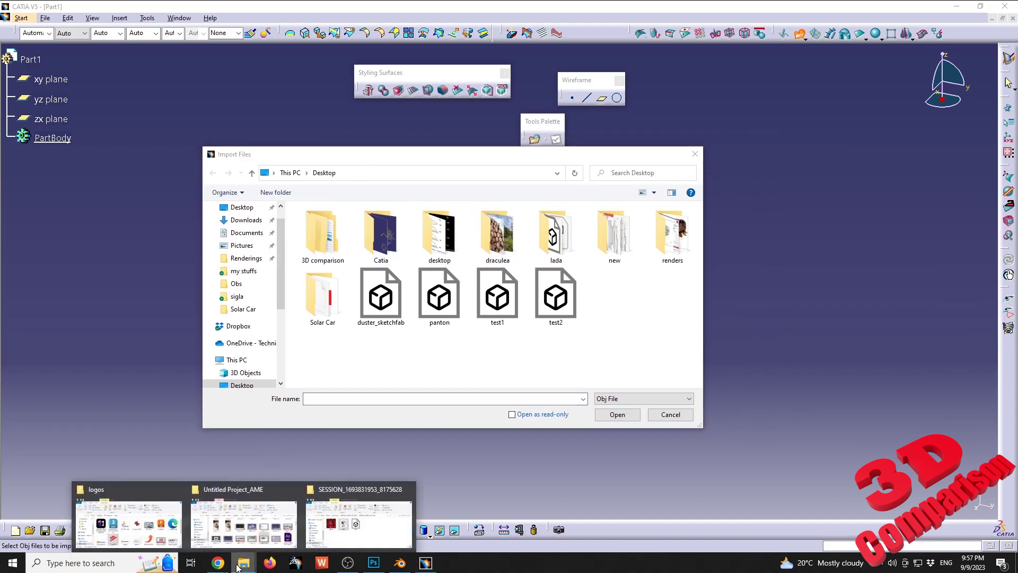
left_click(359, 522)
left_click(443, 212)
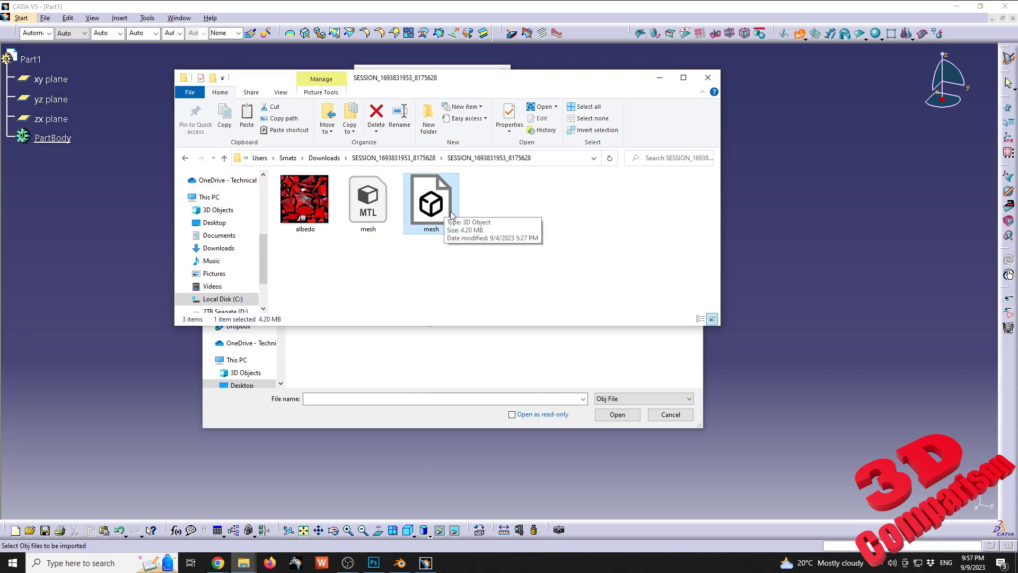
left_click(384, 399)
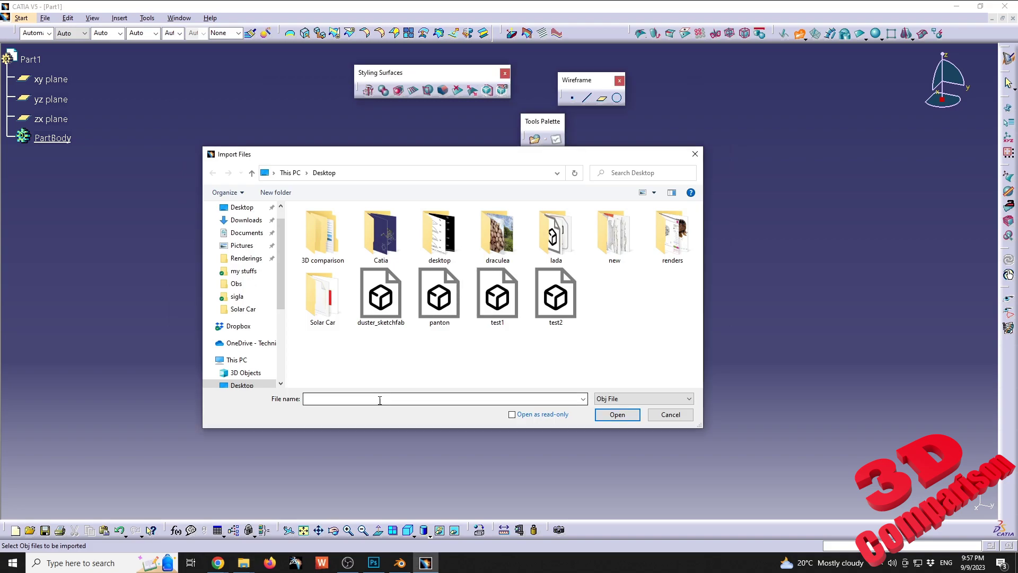
key("ctrl+v")
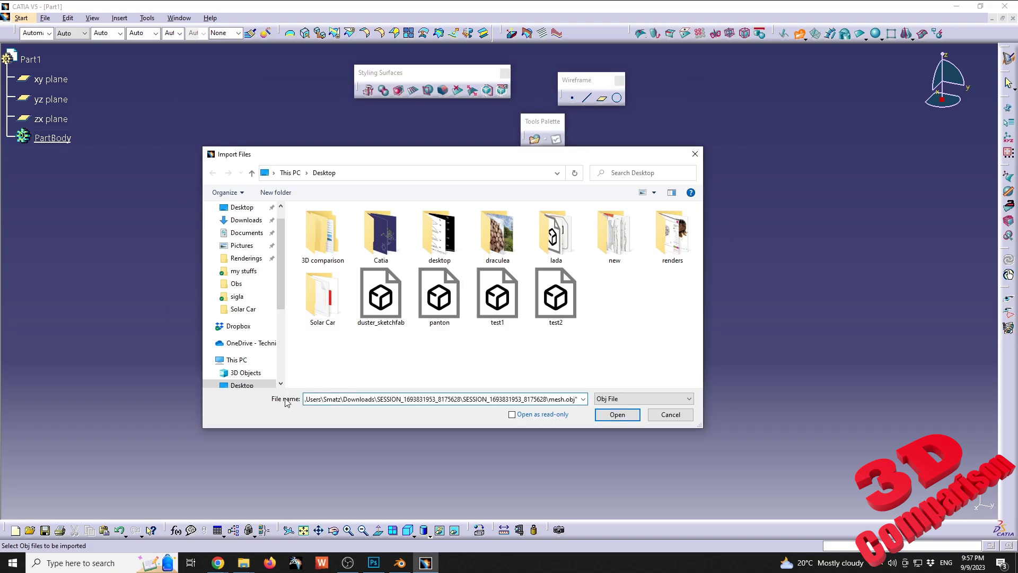
left_click(614, 416)
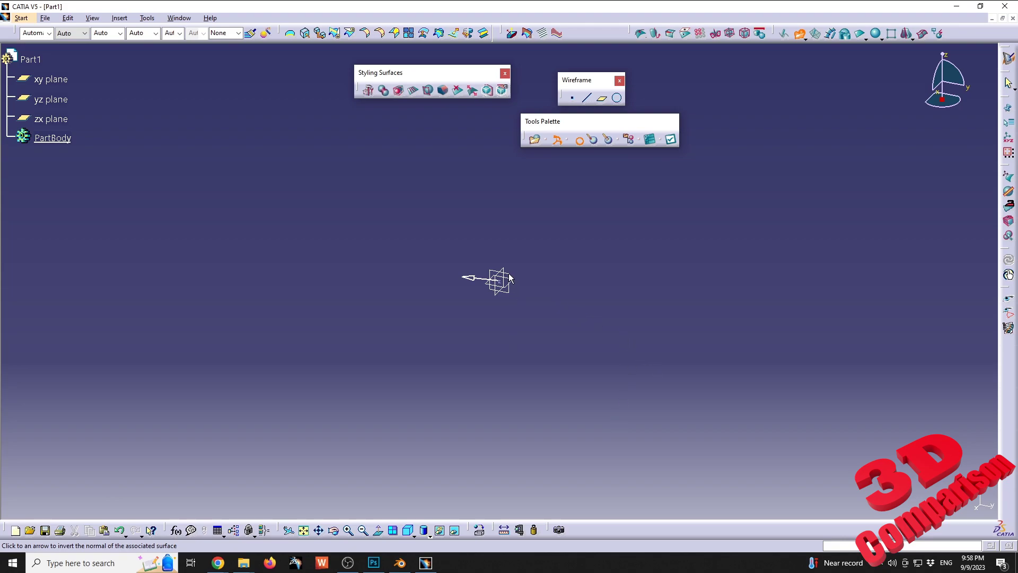
middle_click_drag(524, 263, 488, 414)
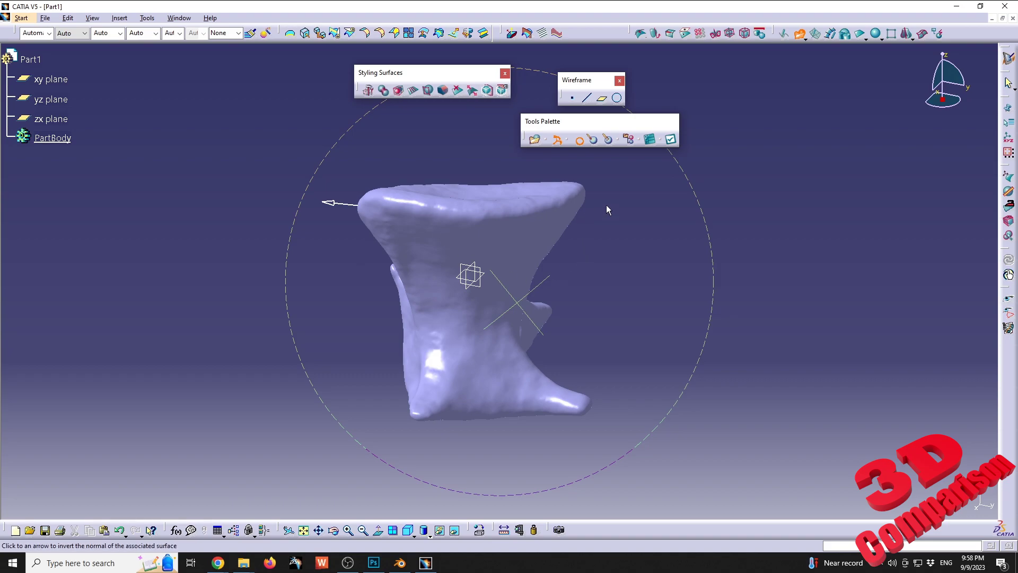
left_click(672, 140)
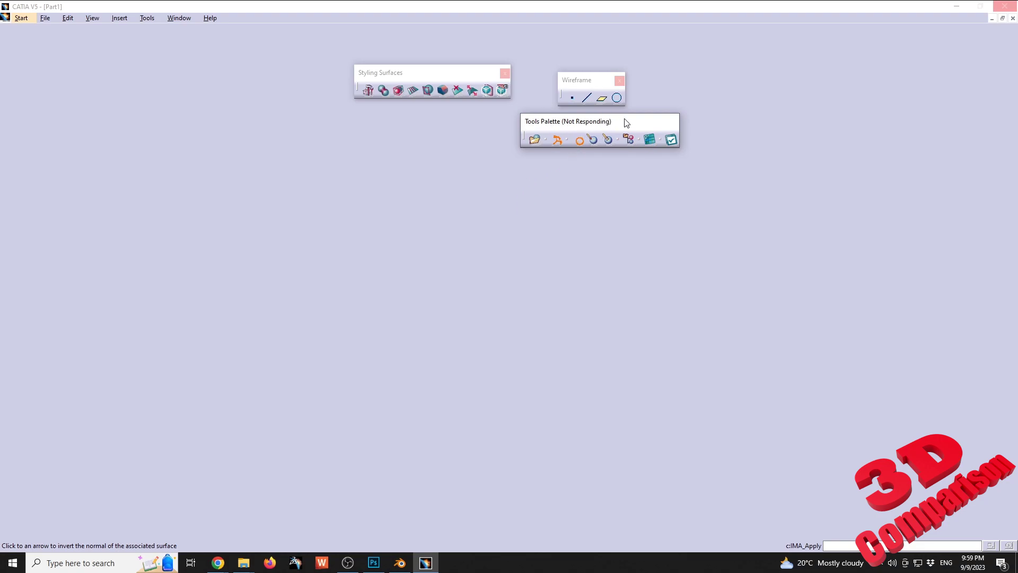
Step: Switch to Blender and start a new General file without saving the changes to the untitled scene
left_click(400, 562)
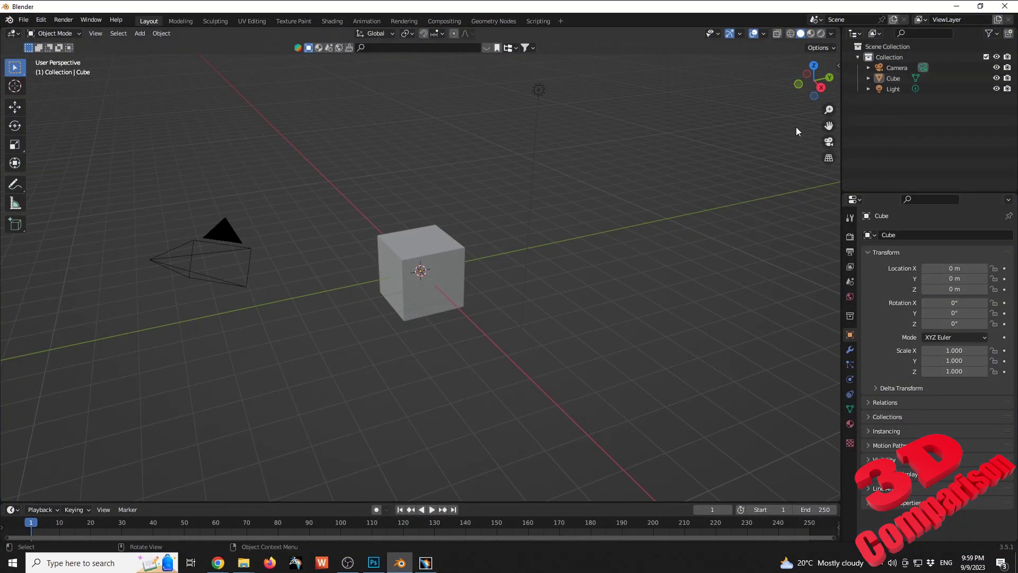
left_click(27, 20)
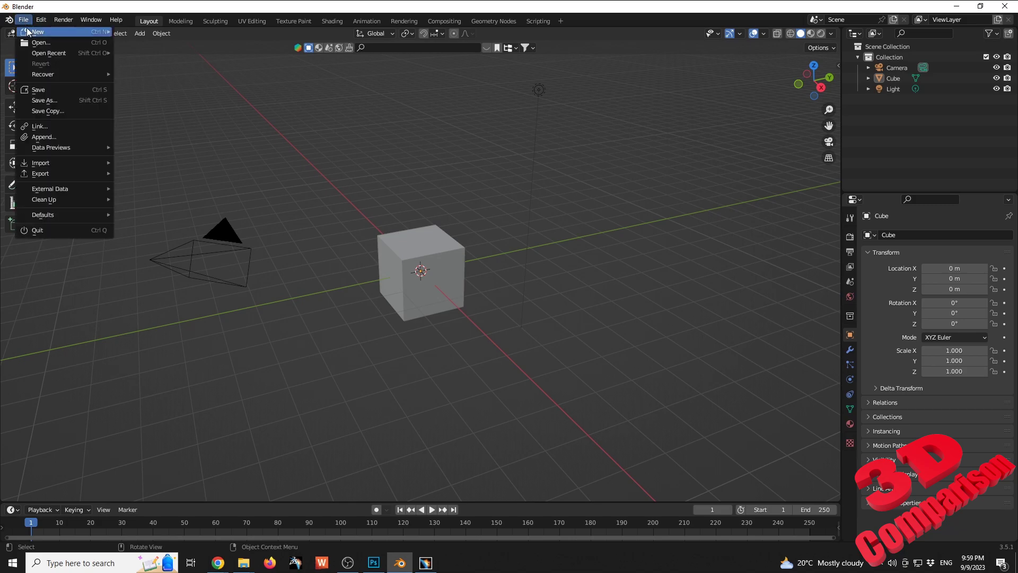
mouse_move(79, 32)
left_click(147, 33)
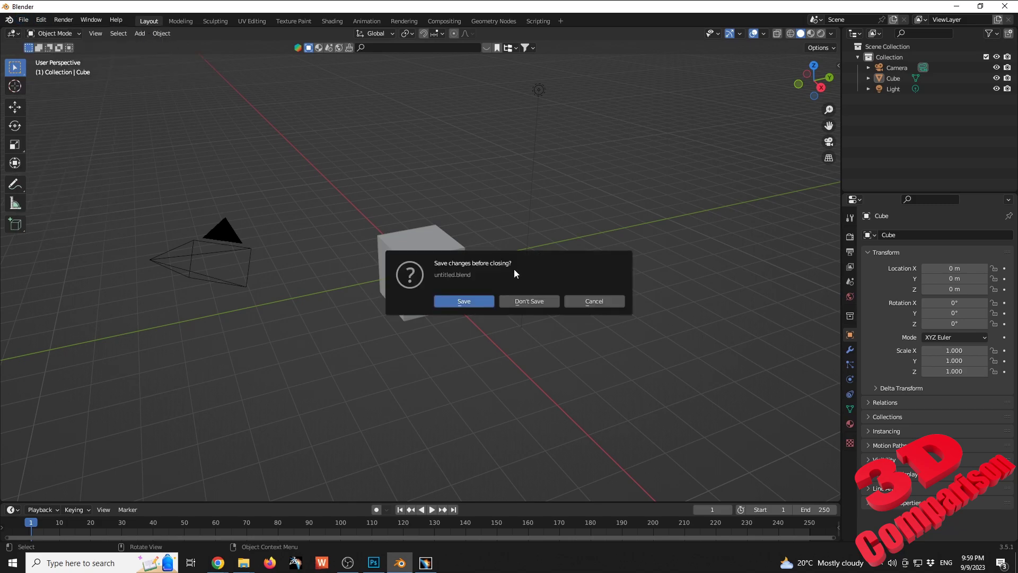
left_click(533, 300)
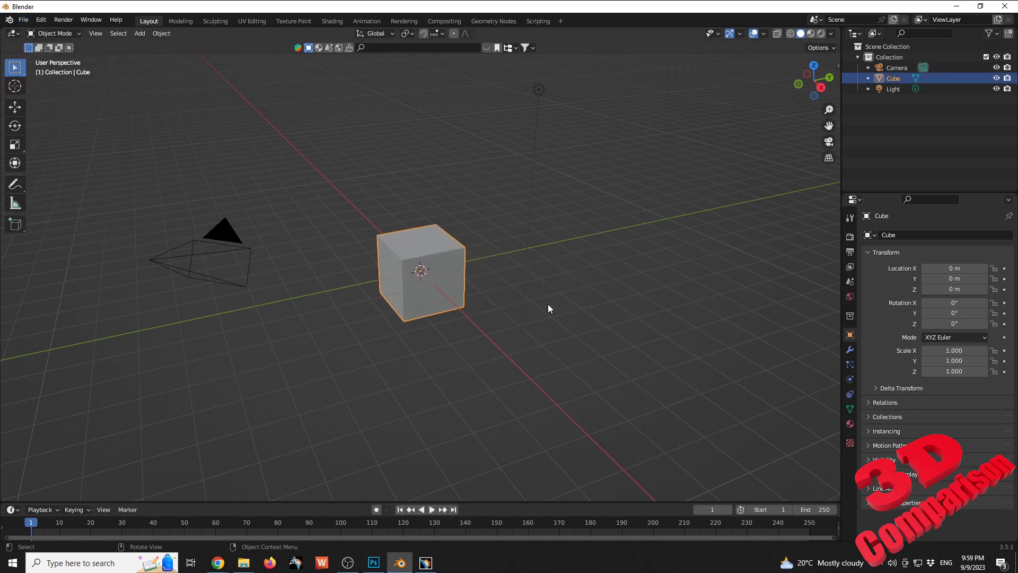
left_click(23, 22)
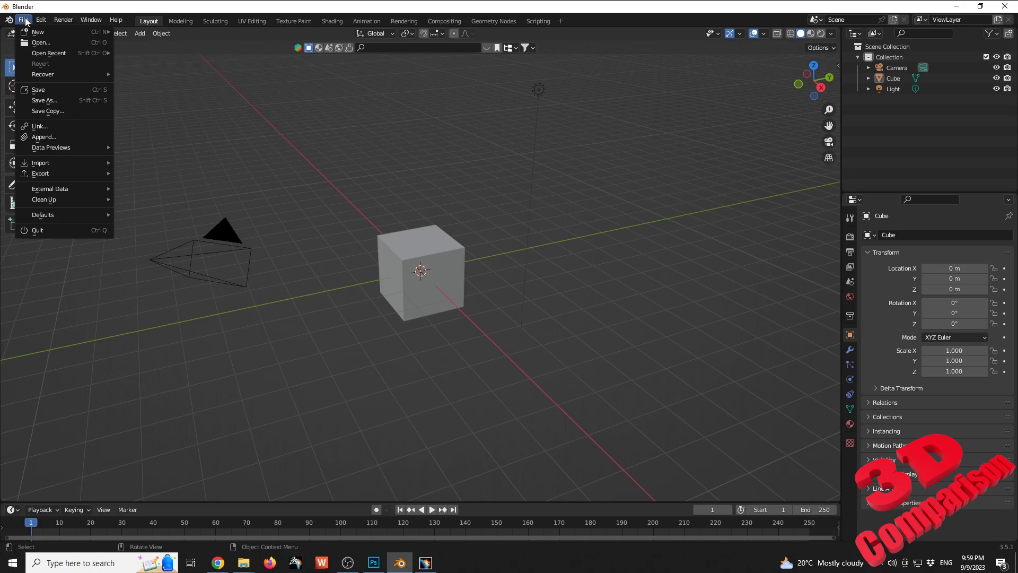
mouse_move(71, 164)
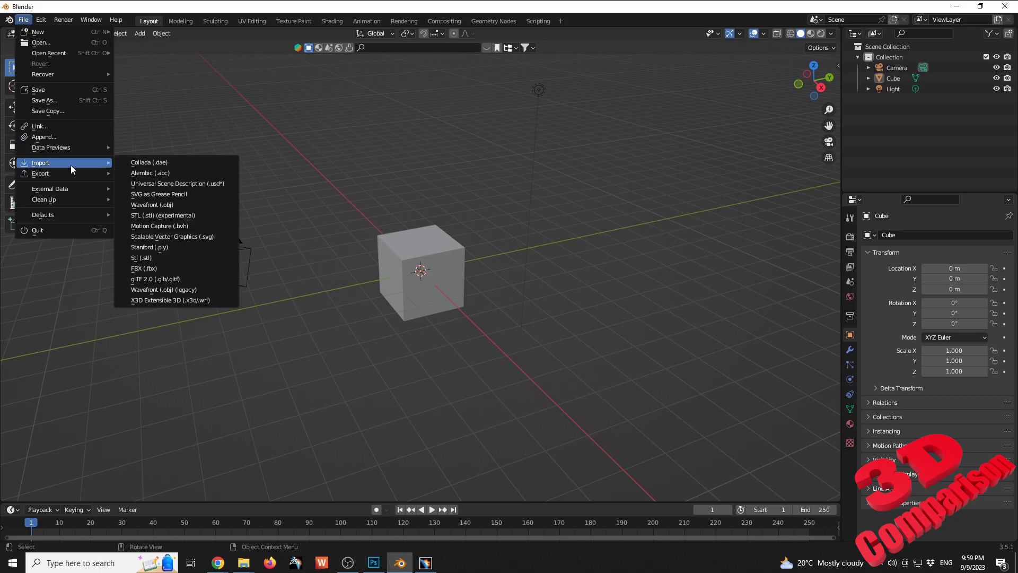
left_click(178, 290)
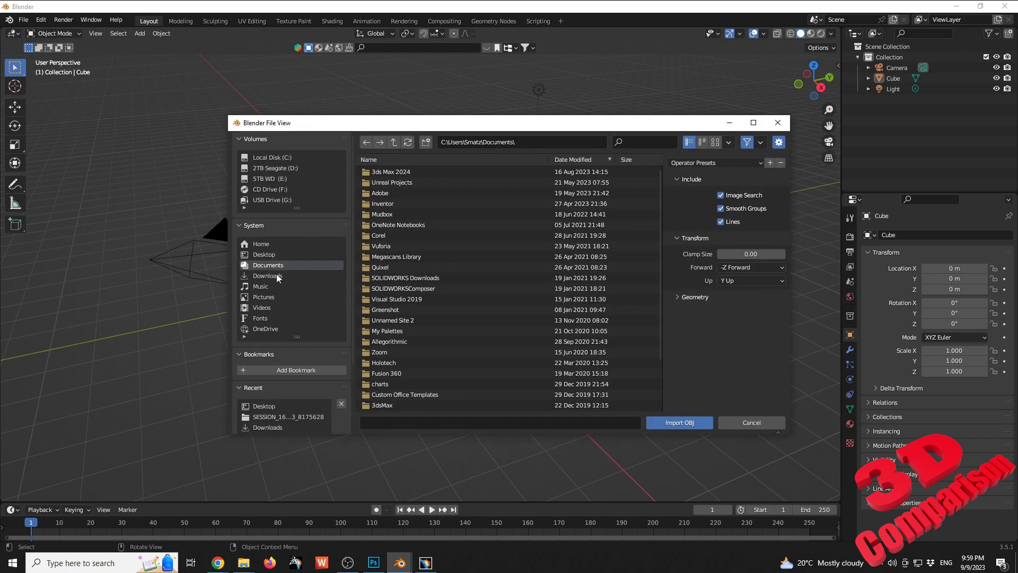
left_click(277, 277)
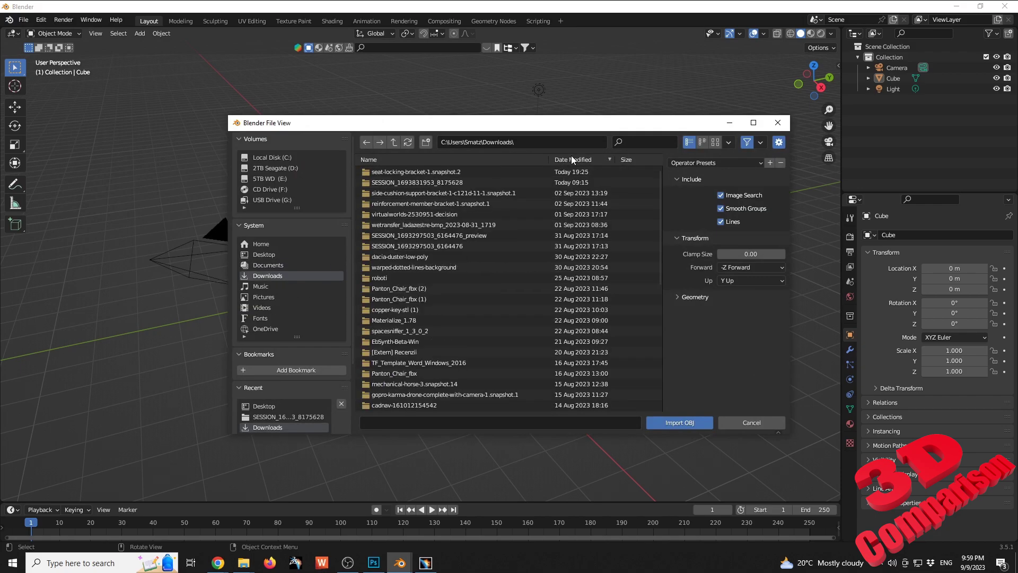
left_click(427, 182)
double_click(411, 182)
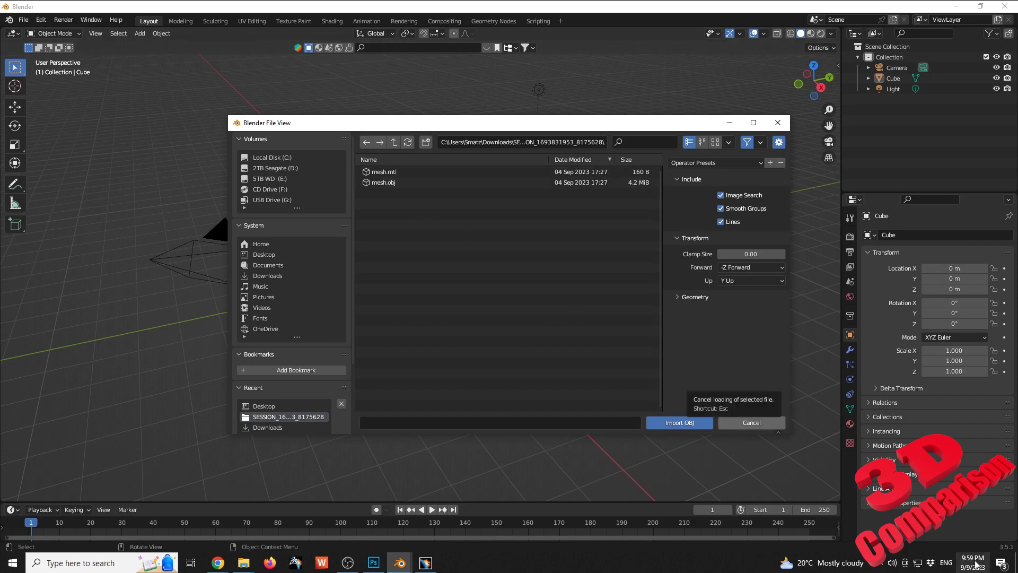
mouse_move(970, 566)
left_click(415, 183)
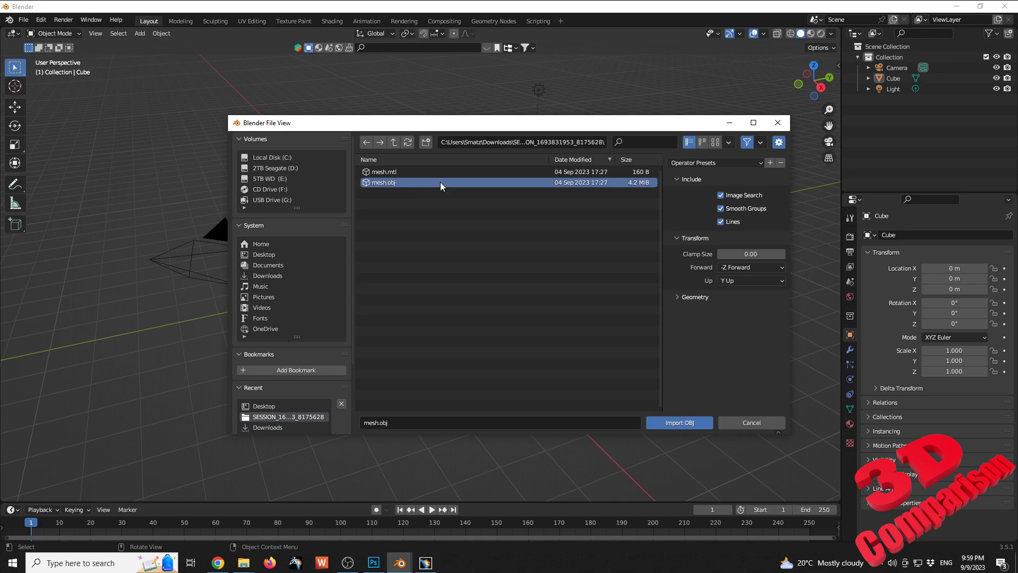
left_click(682, 420)
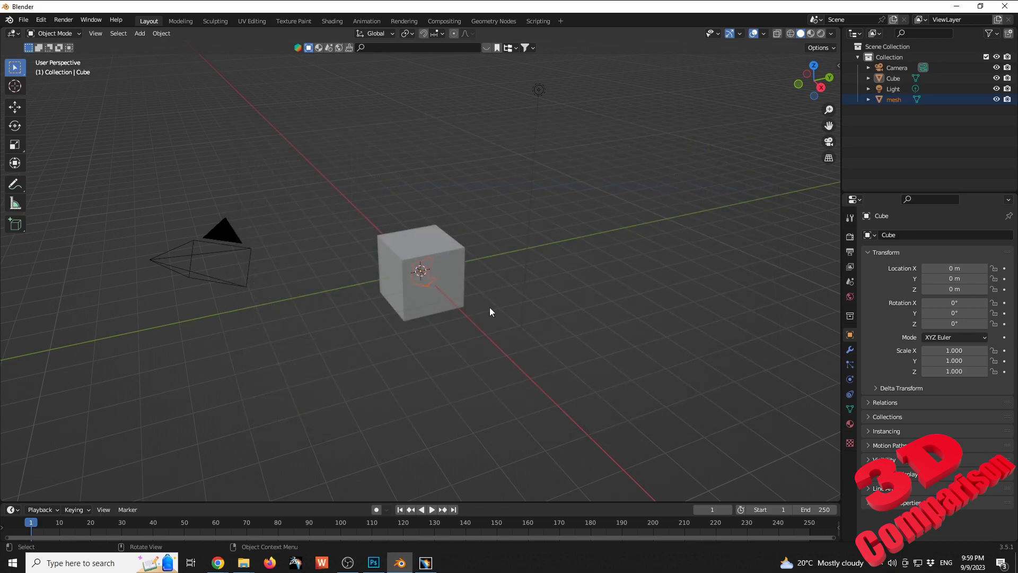
Step: Delete the default cube that encloses the imported chair mesh
scroll(471, 255, "up", 6)
mouse_move(520, 298)
middle_mouse_down()
mouse_move(584, 249)
mouse_move(522, 286)
middle_mouse_up()
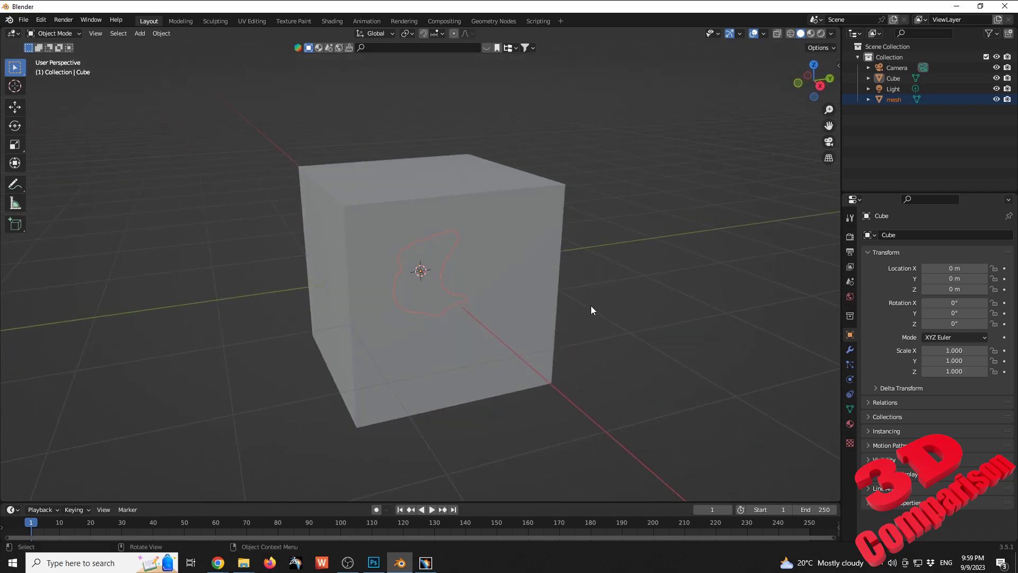
left_click(500, 273)
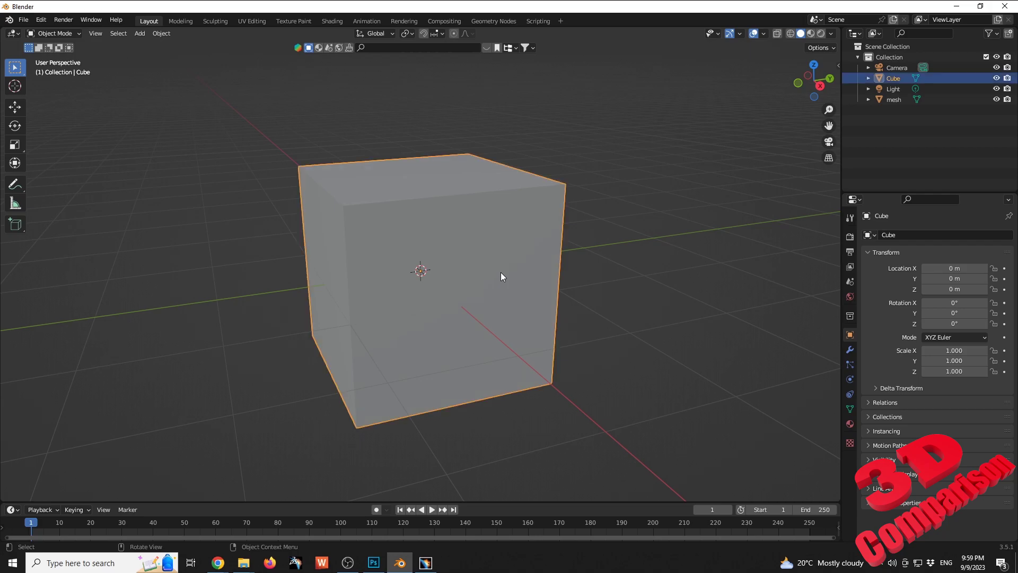
key("Delete")
scroll(465, 279, "up", 5)
middle_click_drag(436, 287, 552, 278)
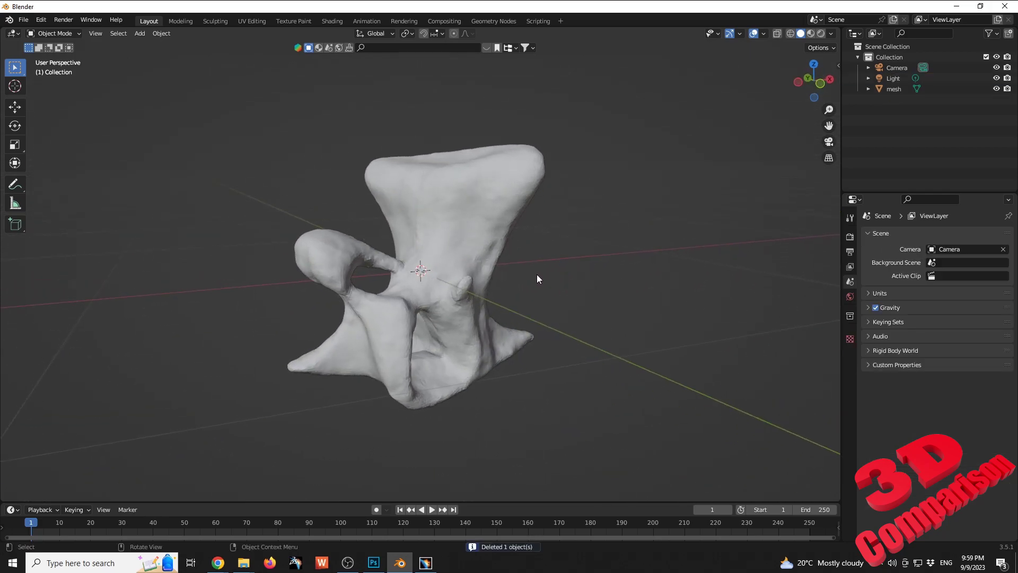
Step: Display the chair mesh in wireframe shading and examine its triangle layout up close
scroll(454, 270, "up", 1)
left_click(790, 33)
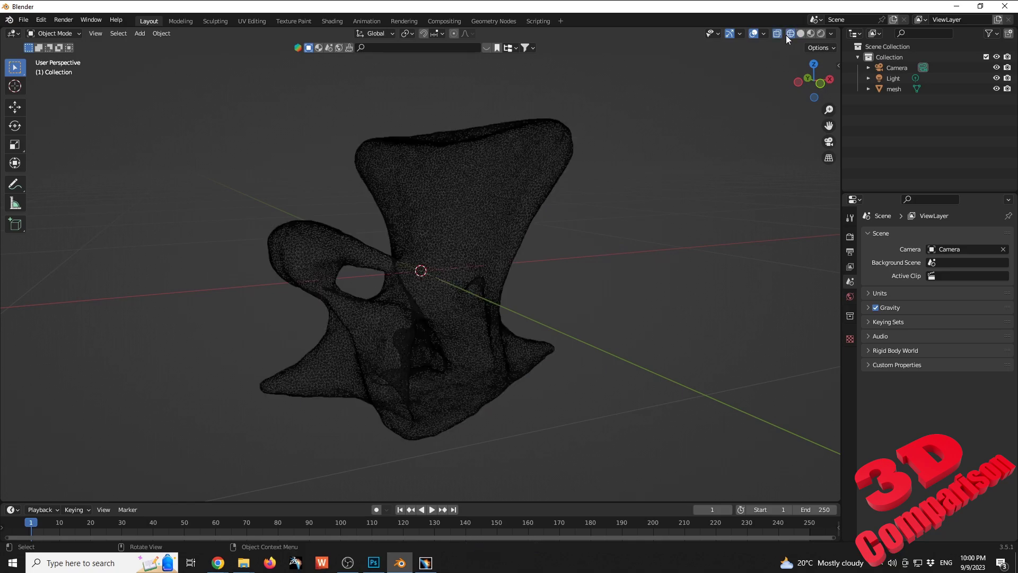
mouse_move(496, 263)
middle_mouse_down()
mouse_move(459, 282)
mouse_move(487, 269)
middle_mouse_up()
scroll(476, 205, "up", 6)
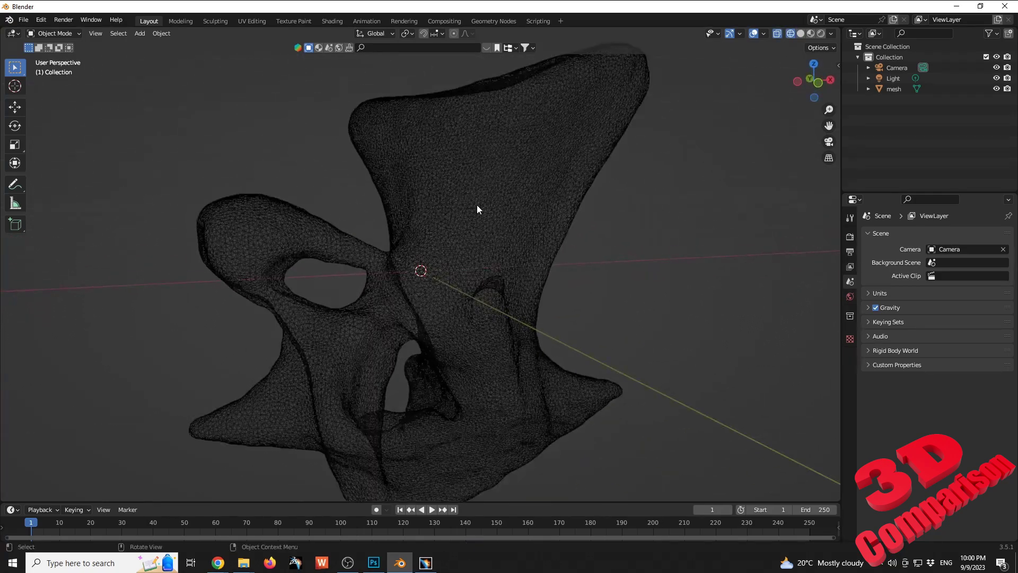
scroll(463, 277, "up", 4)
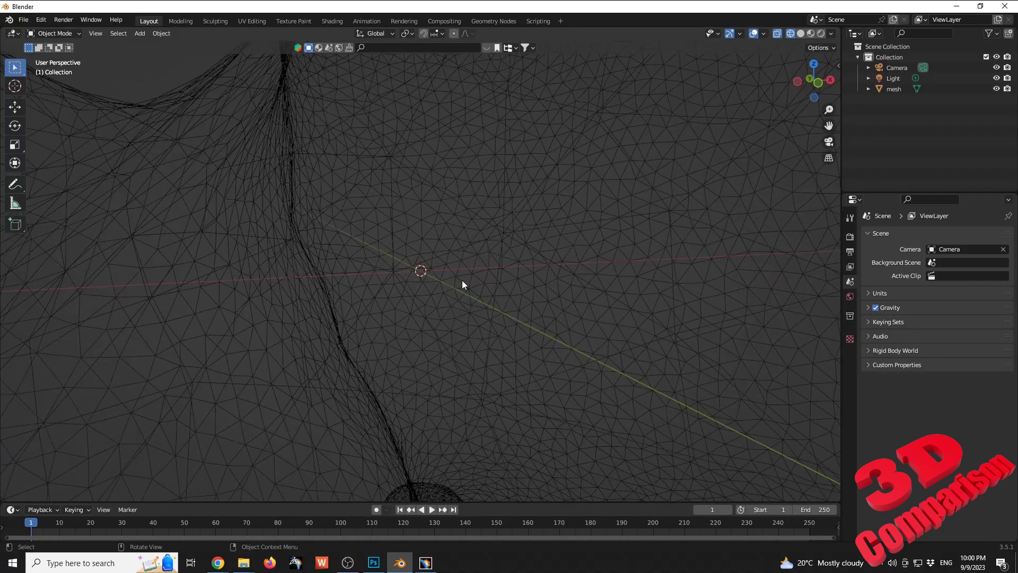
scroll(462, 278, "down", 10)
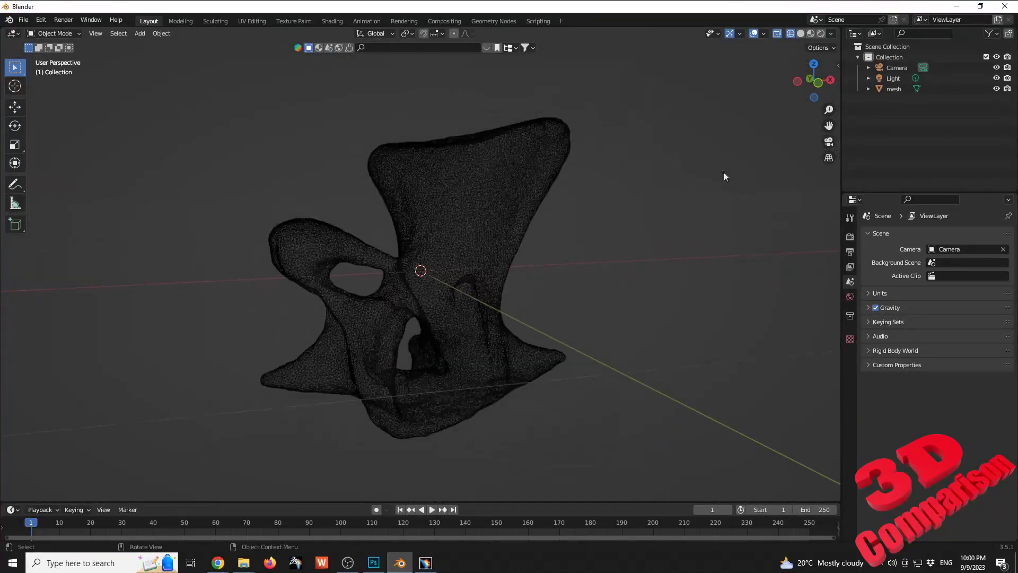
Step: Enable the Statistics viewport overlay to read the scene's vertex, edge, face and triangle counts
left_click(764, 34)
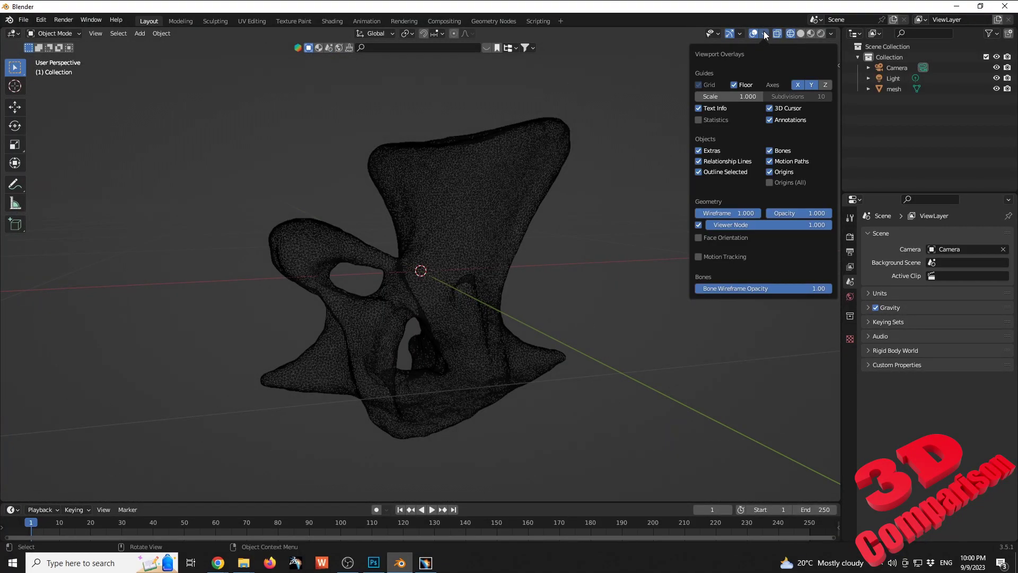
left_click(715, 120)
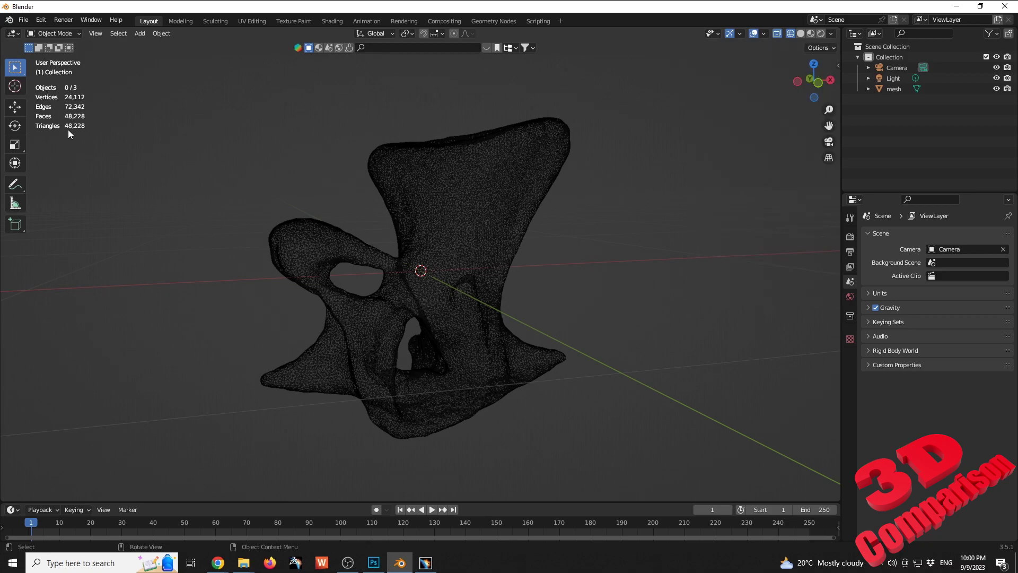
middle_click_drag(479, 323, 723, 146)
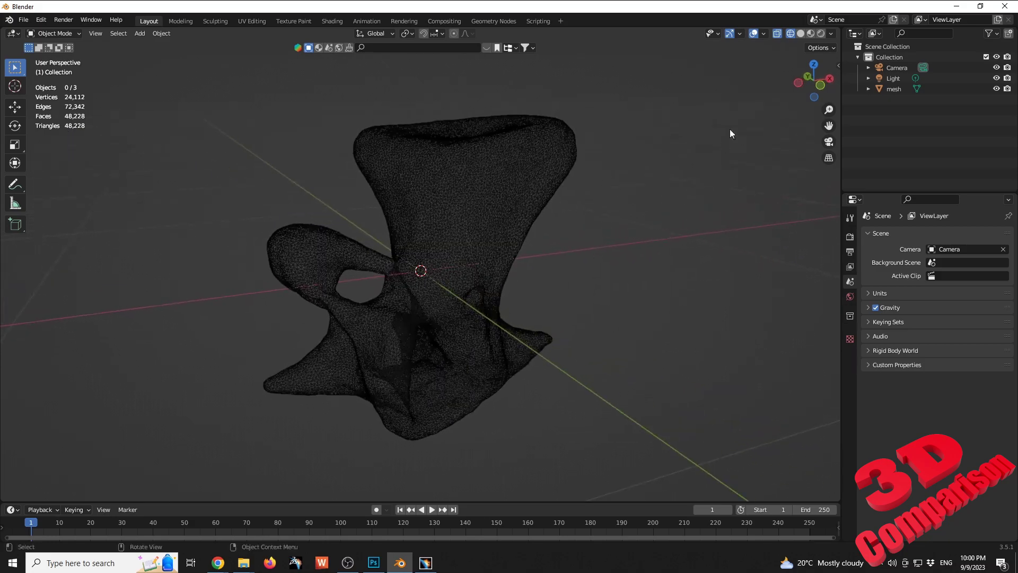
Step: View the chair's colours from several sides in Rendered shading and in Material Preview shading
left_click(820, 34)
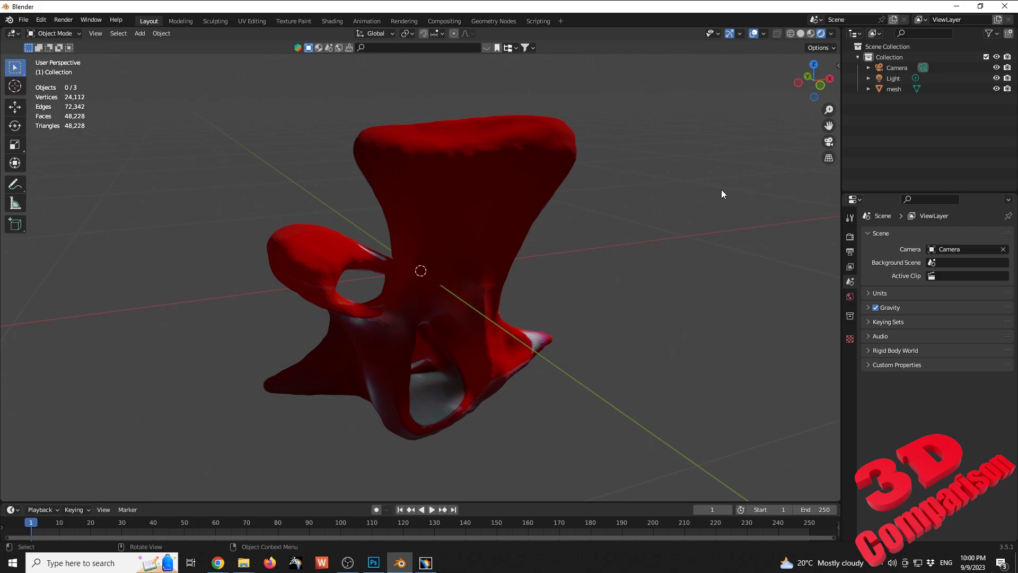
middle_click_drag(720, 189, 610, 249)
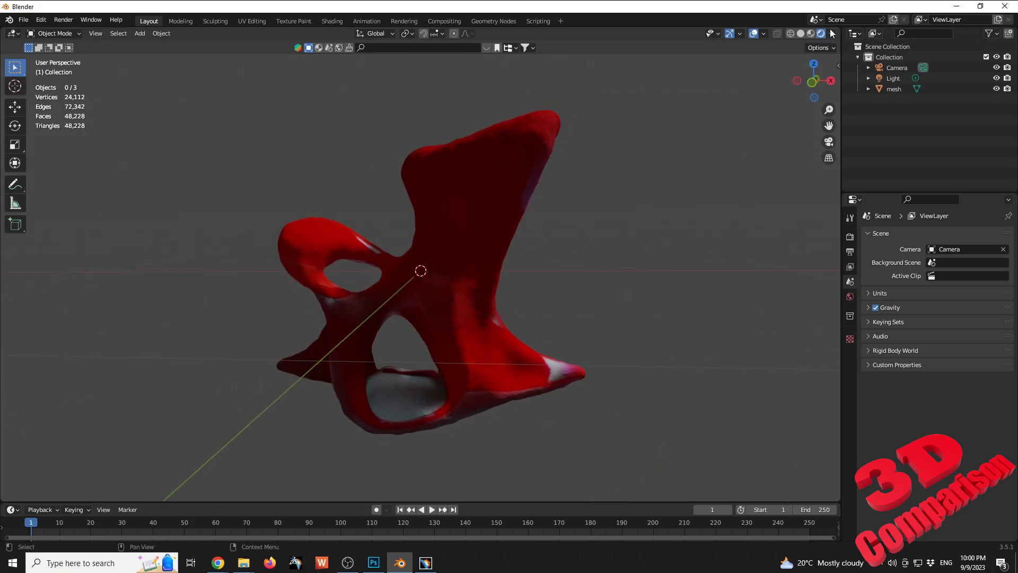
left_click(810, 34)
mouse_move(684, 180)
middle_mouse_down()
mouse_move(621, 216)
mouse_move(697, 215)
mouse_move(424, 197)
mouse_move(641, 223)
middle_mouse_up()
Step: Switch to CATIA V5, clear the selection on the imported mesh and inspect the chair from an upright viewpoint
left_click(426, 562)
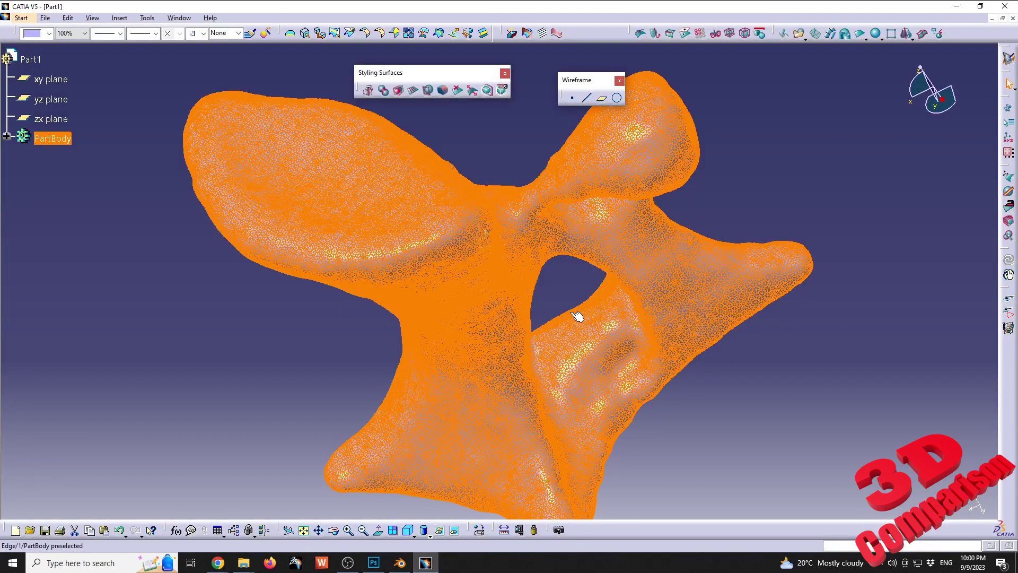
left_click(745, 191)
middle_click_drag(488, 238, 658, 238)
middle_click_drag(403, 237, 234, 154)
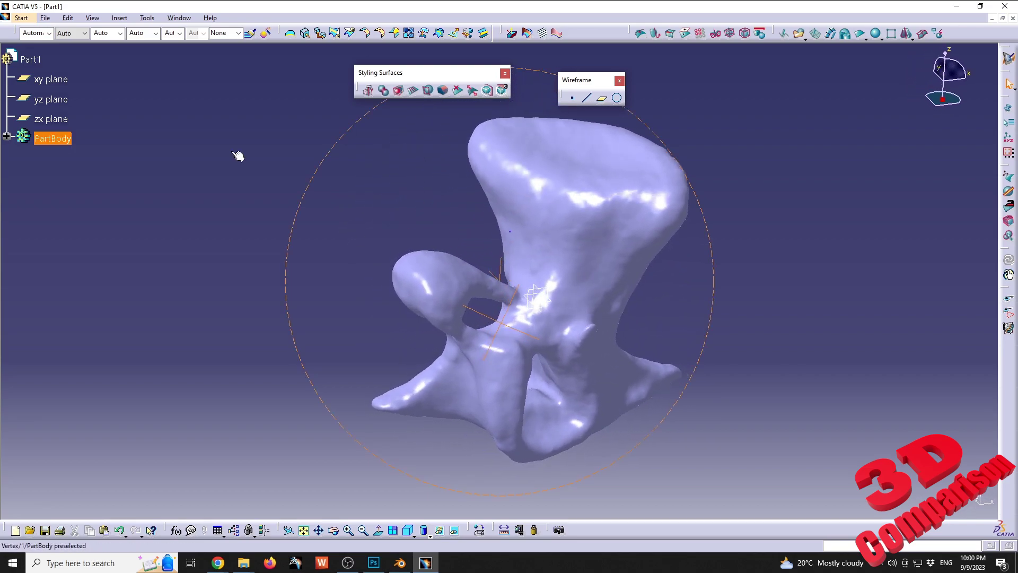
left_click(22, 18)
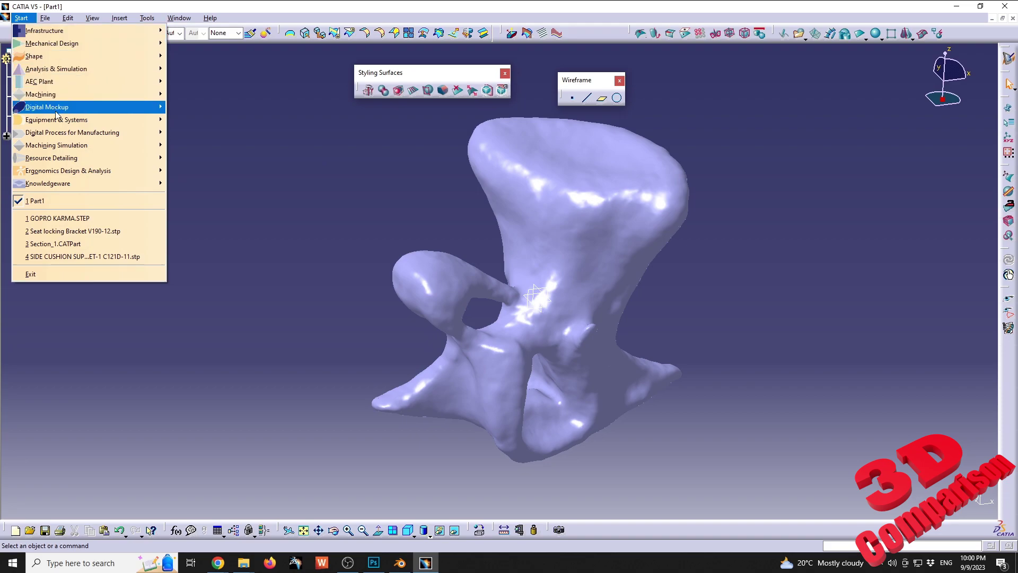
mouse_move(59, 110)
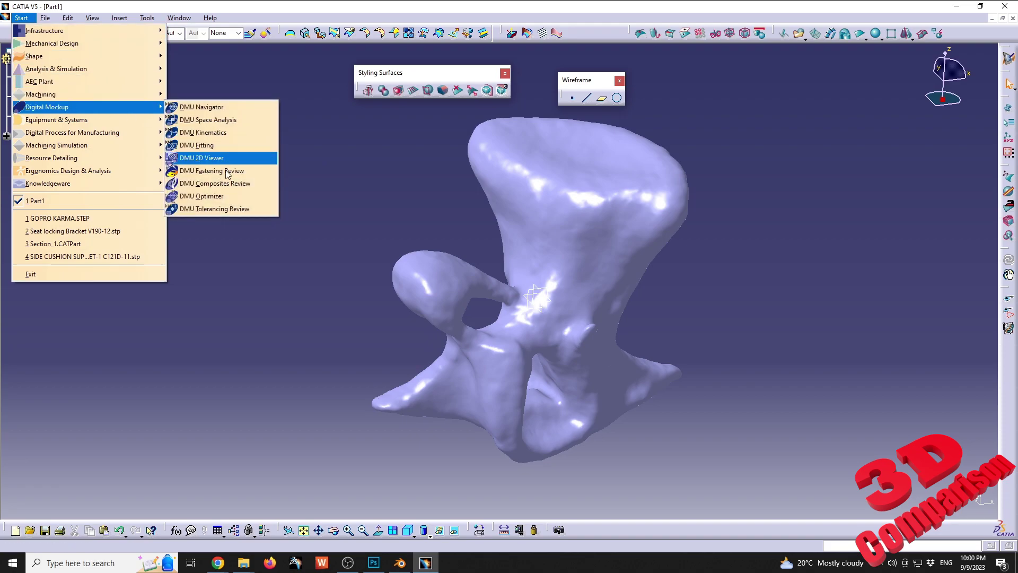
left_click(240, 199)
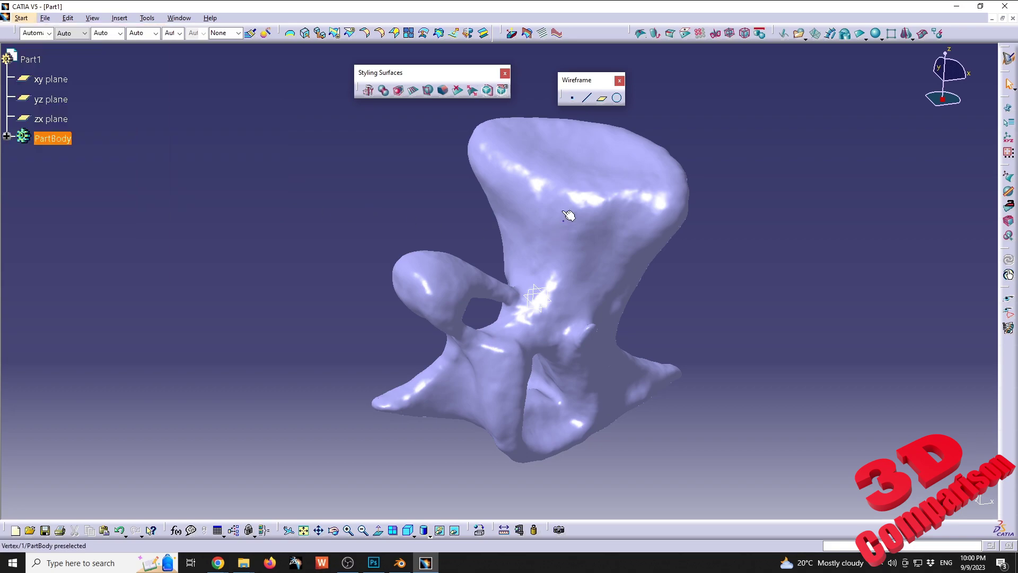
Step: Open the PartBody mesh for modification and trap-select the vertices at the end of the chair's armrest for translation
left_click(6, 136)
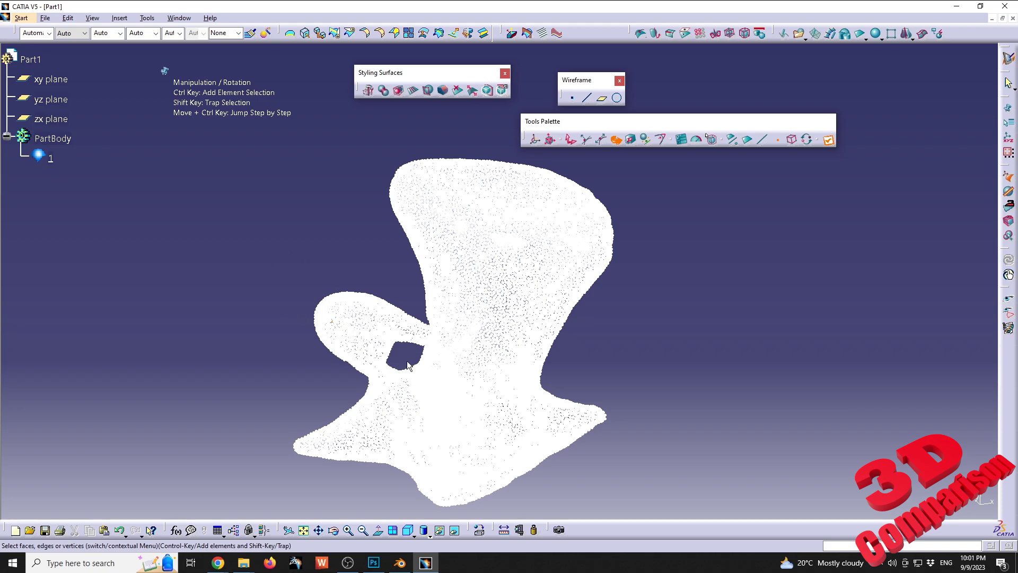
middle_click_drag(330, 282, 437, 284)
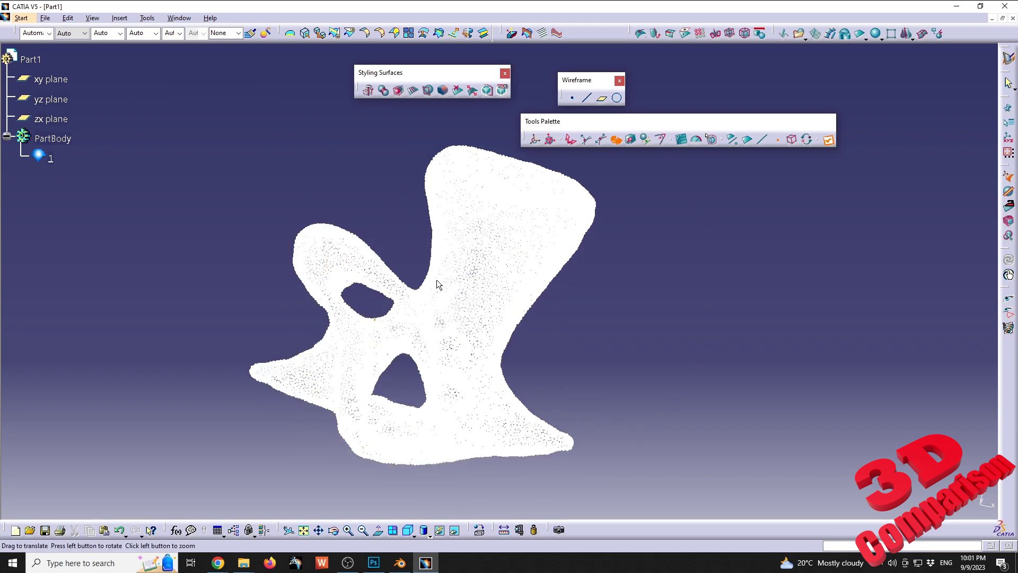
middle_click_drag(427, 232, 631, 234)
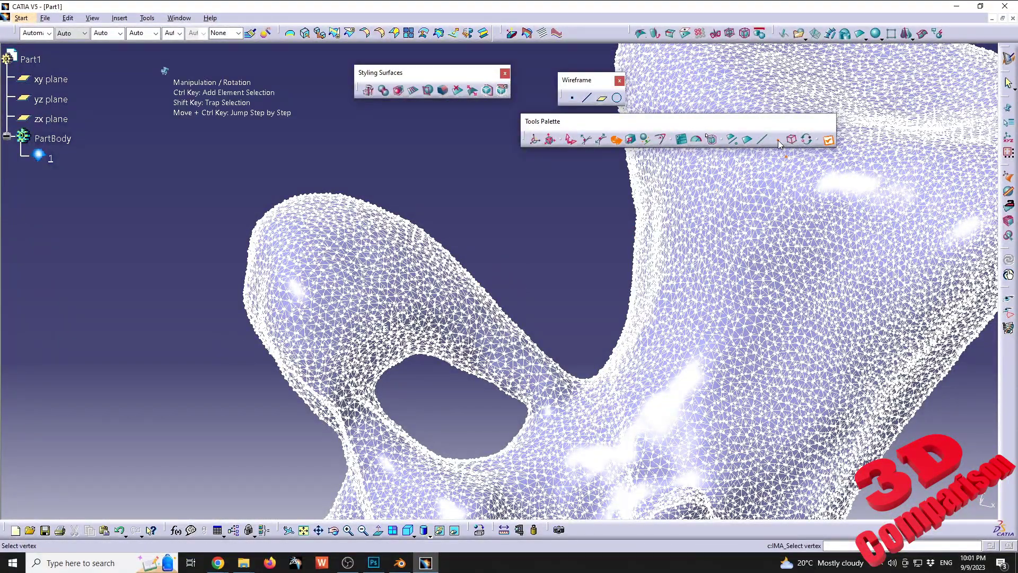
left_click(572, 140)
left_click_drag(168, 147, 478, 405, "shift")
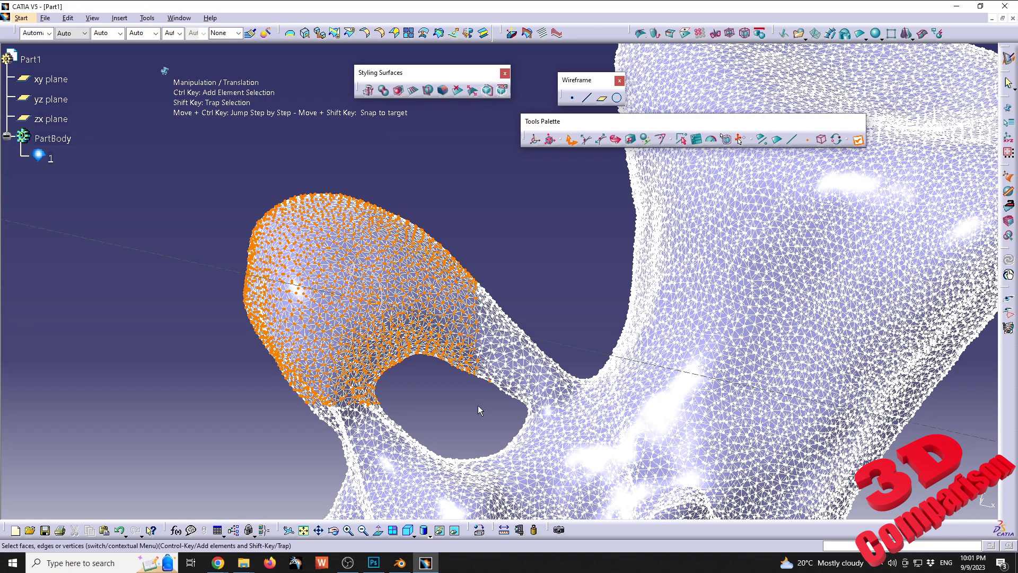
Step: Translate the selected armrest vertices upward by about 0.013 mm along the manipulator axis
middle_click_drag(532, 269, 536, 275)
left_click(532, 269)
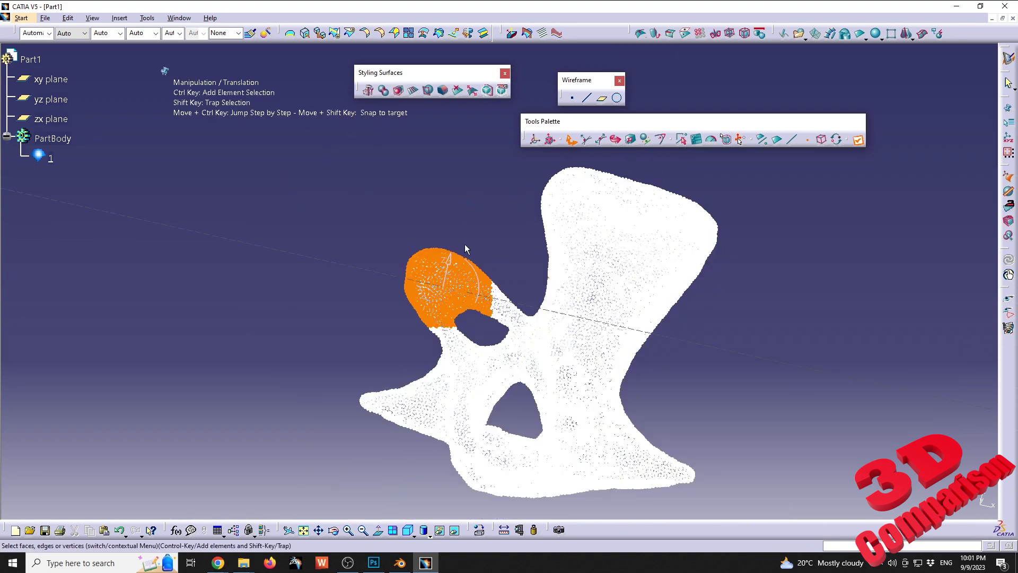
scroll(469, 263, "up", 2)
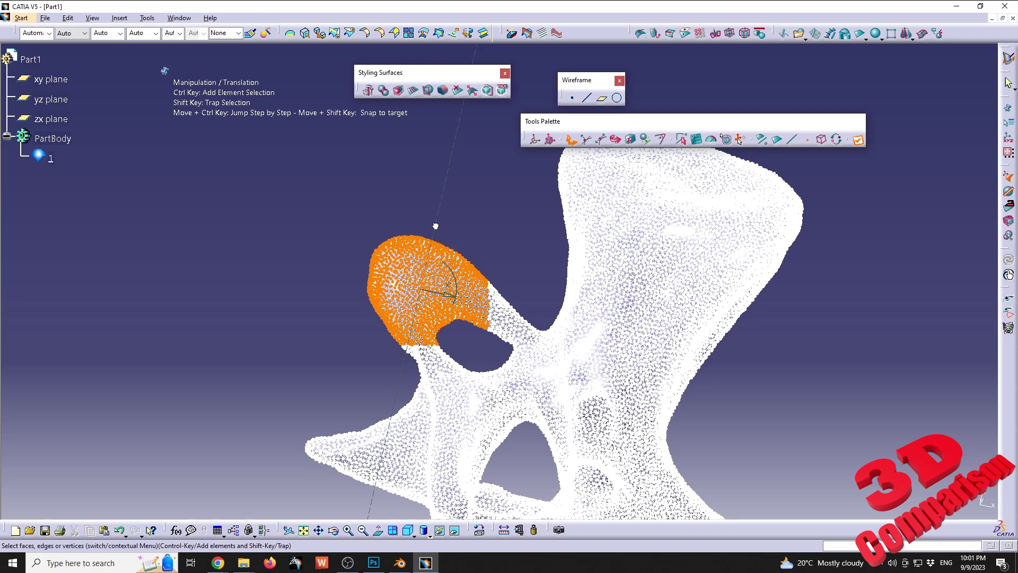
left_click_drag(435, 225, 435, 226)
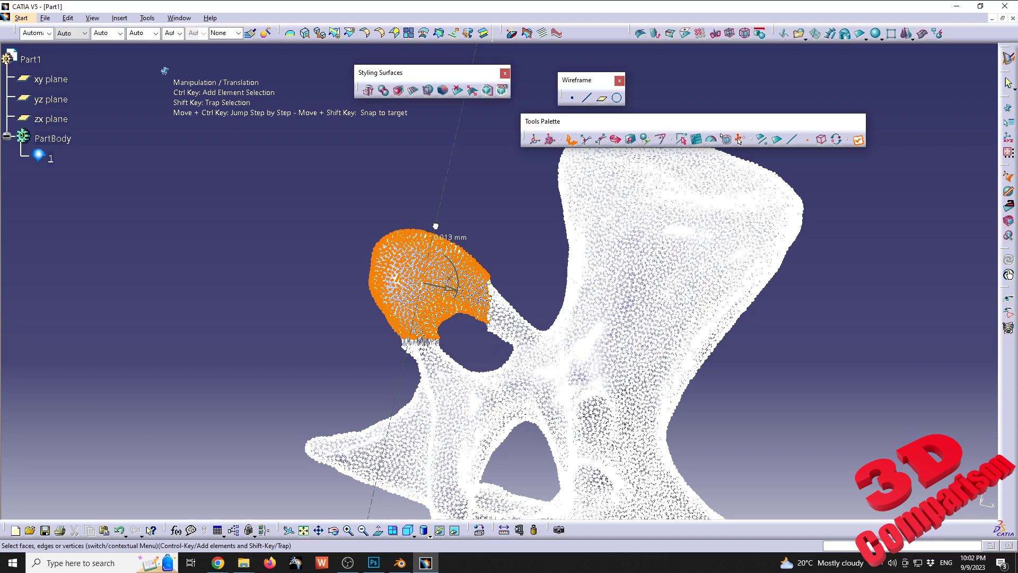
Step: Switch to Blender and open the chair mesh in Edit Mode, viewed from the armrest side
left_click(435, 224)
left_click(400, 563)
middle_click_drag(386, 263, 427, 210)
scroll(350, 244, "up", 3)
left_click(428, 210)
key("Tab")
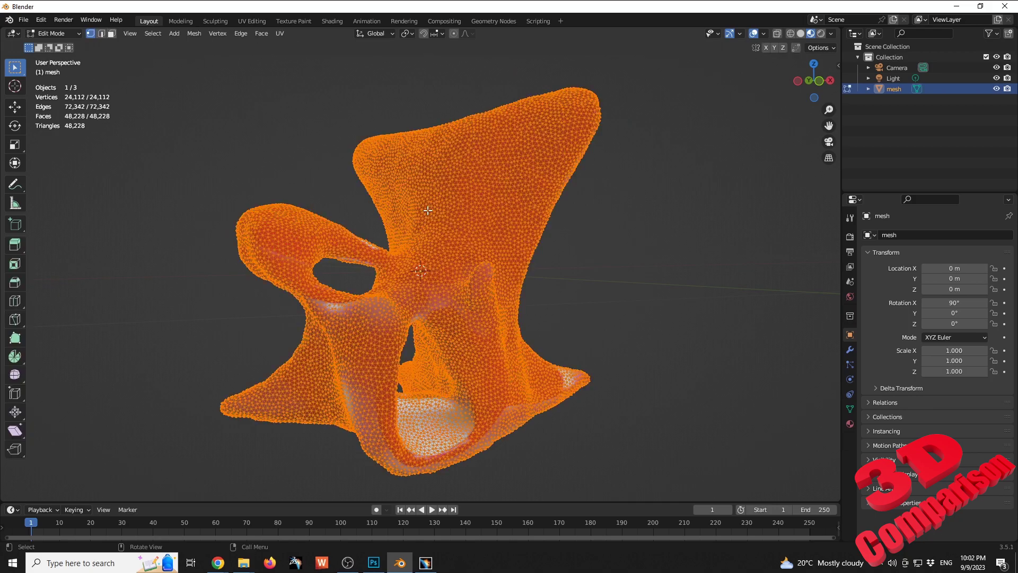
middle_click_drag(255, 228, 221, 220)
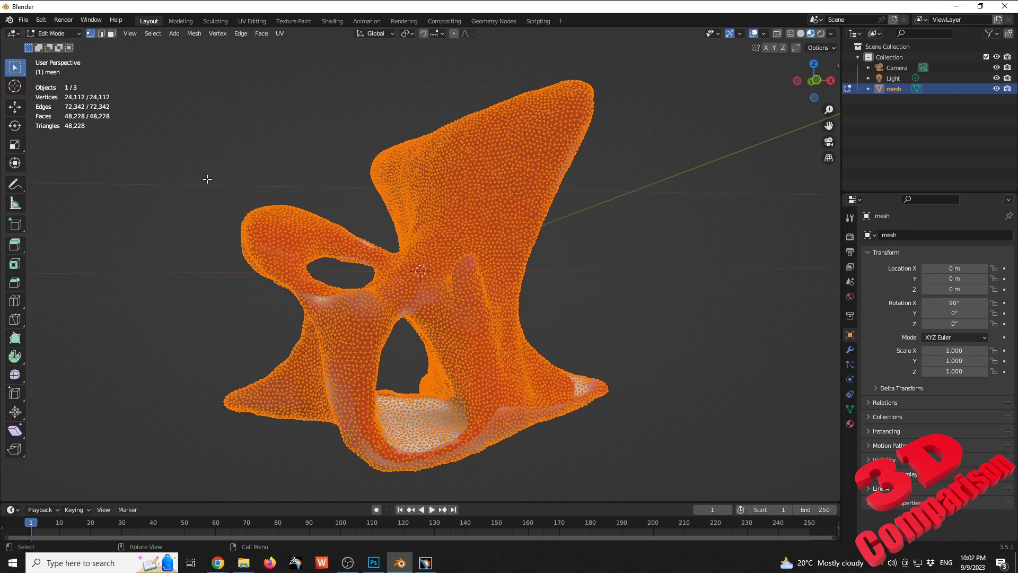
Step: Try to move the box-selected vertices at the armrest's end along global Z, and undo both the move and the selection
left_click_drag(205, 176, 330, 273)
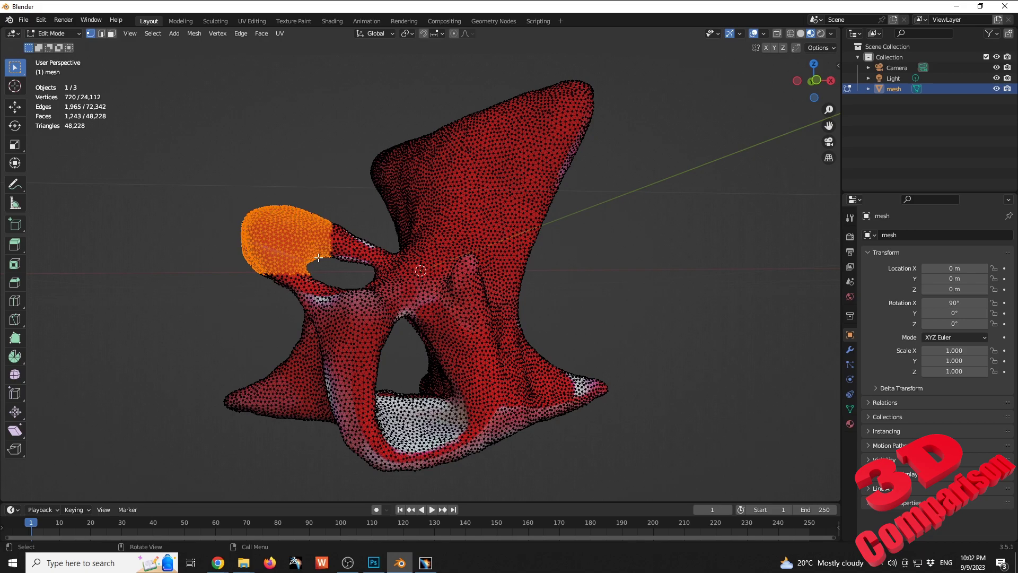
key("g")
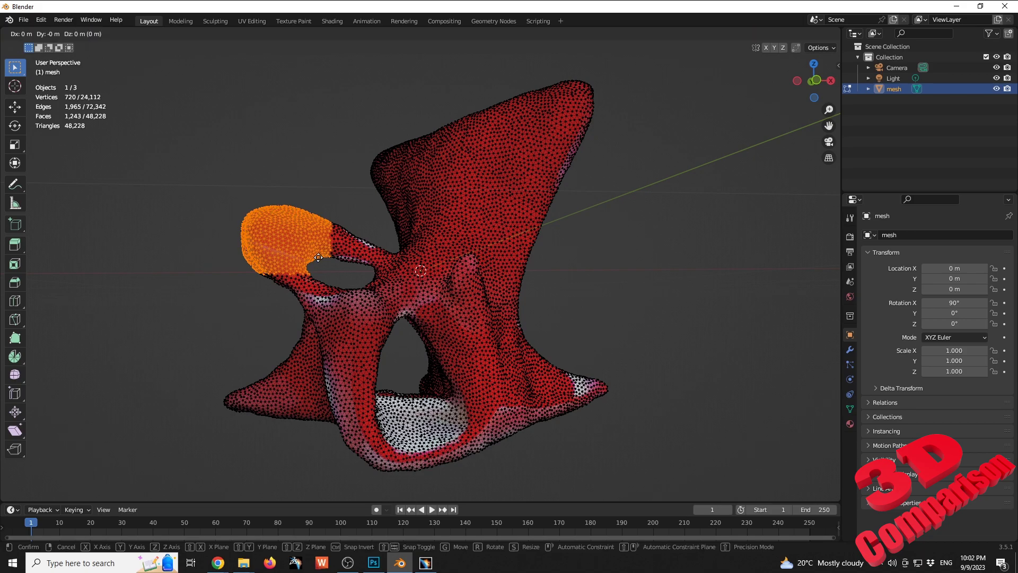
key("z")
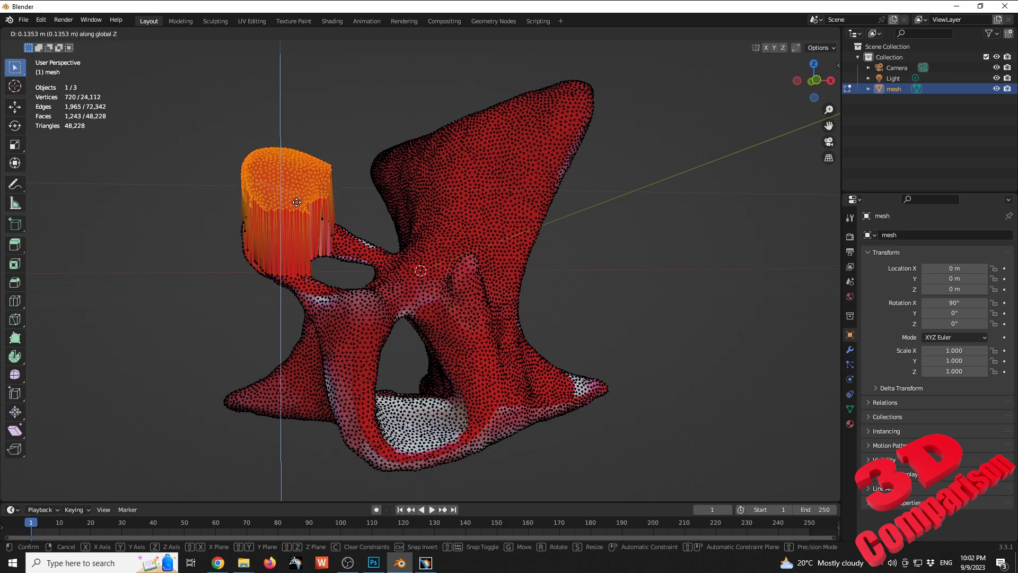
left_click(292, 213)
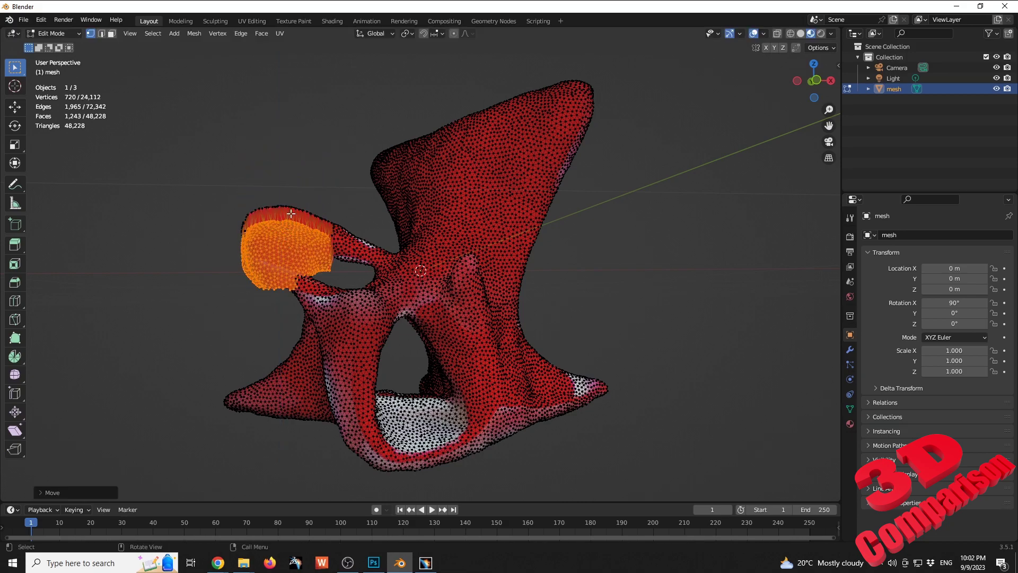
key("ctrl+z")
key("ctrl+z")
Step: Enable X-Ray and box-select all vertices through the full thickness of the armrest's end
scroll(247, 201, "up", 2)
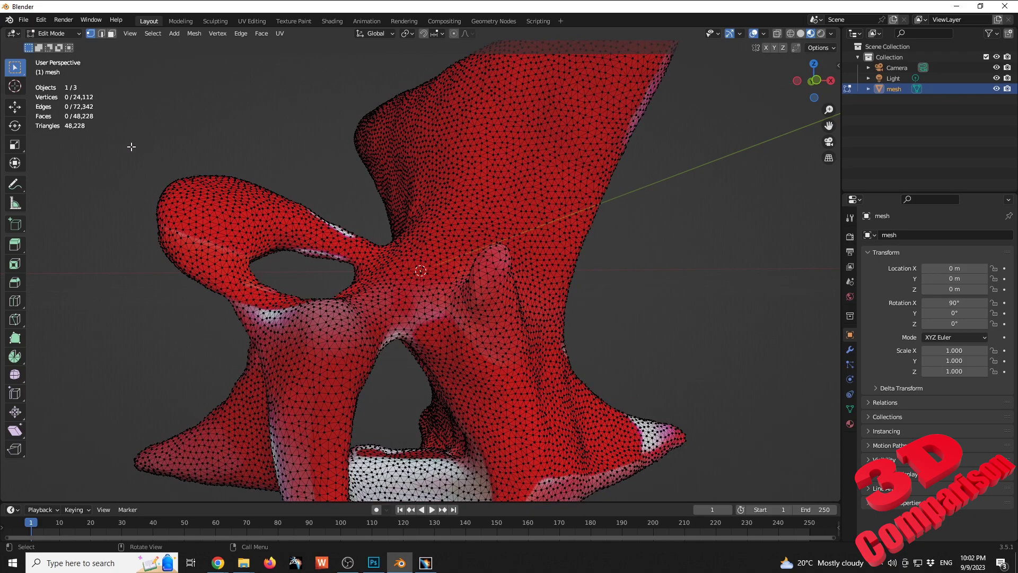
left_click(780, 34)
left_click_drag(108, 135, 307, 283)
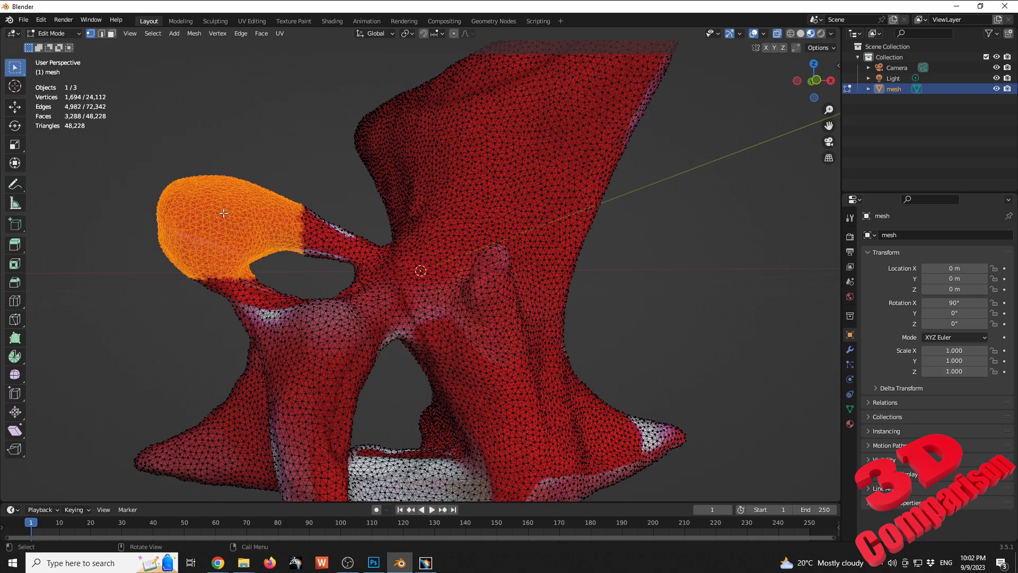
middle_click_drag(223, 213, 455, 234)
Step: Move the selected armrest end slightly upward, and return to Object Mode with nothing selected
key("g")
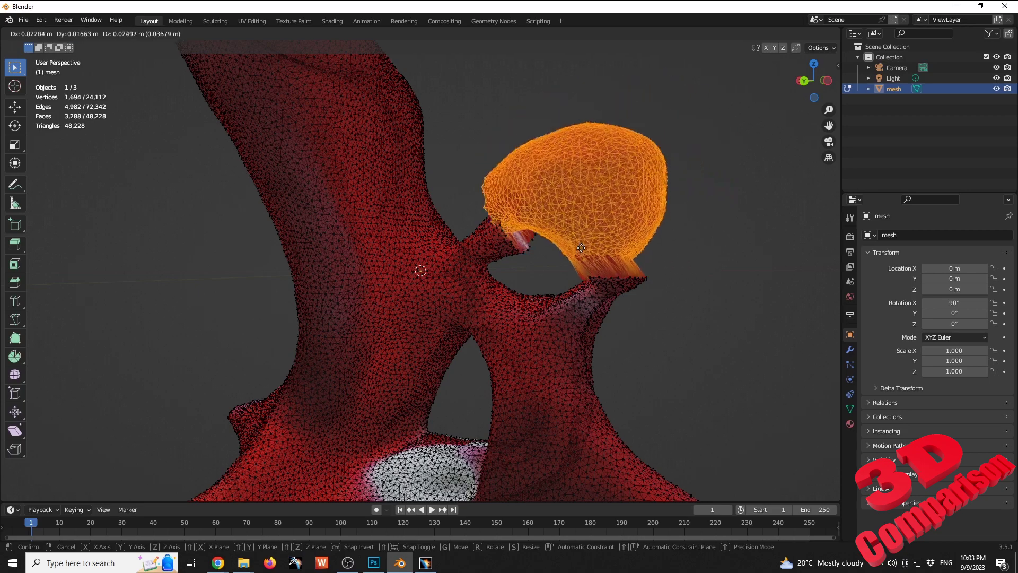
right_click(617, 230)
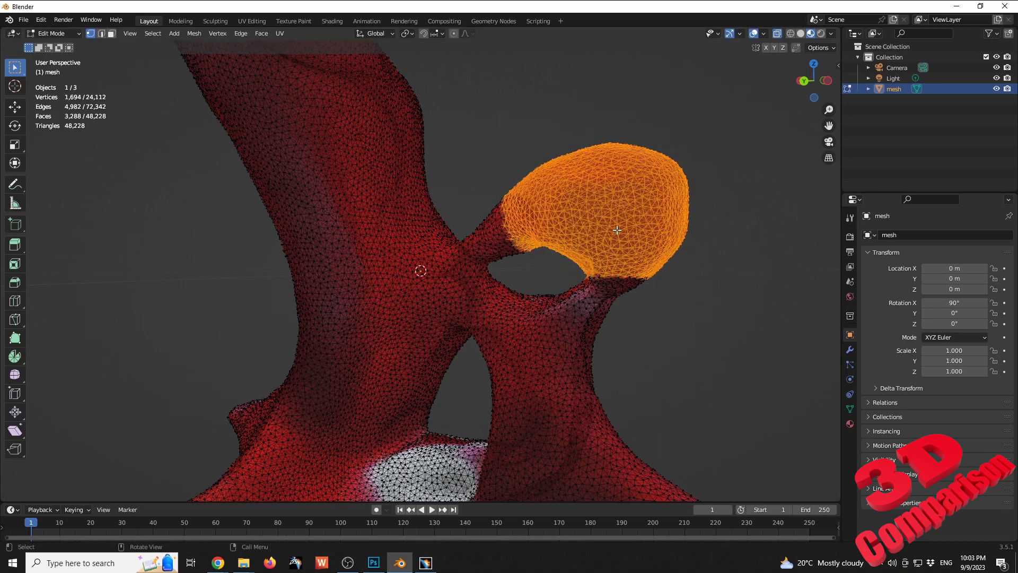
key("g")
left_click(615, 229)
middle_click_drag(616, 229, 485, 209)
key("alt+a")
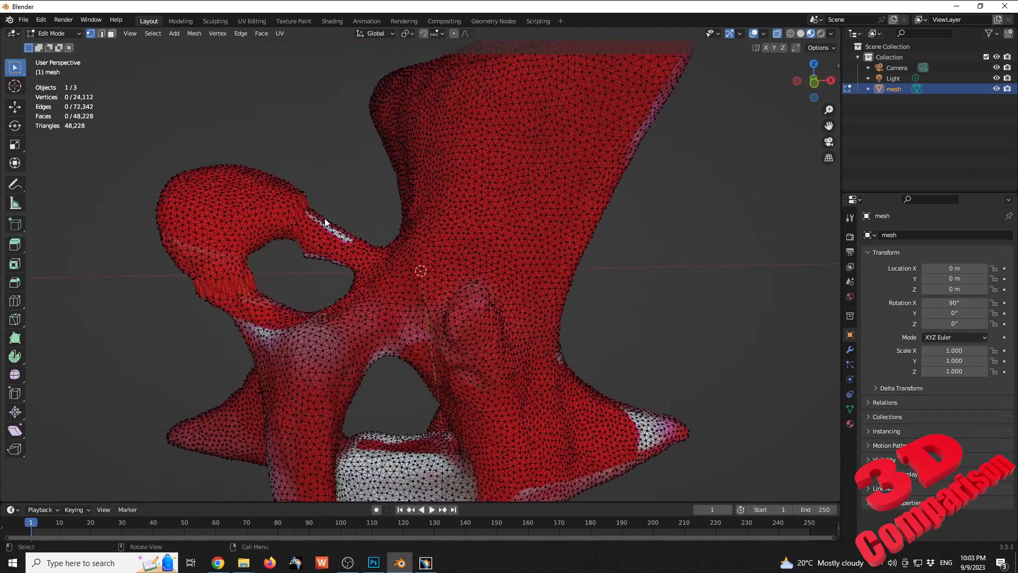
key("Tab")
key("alt+a")
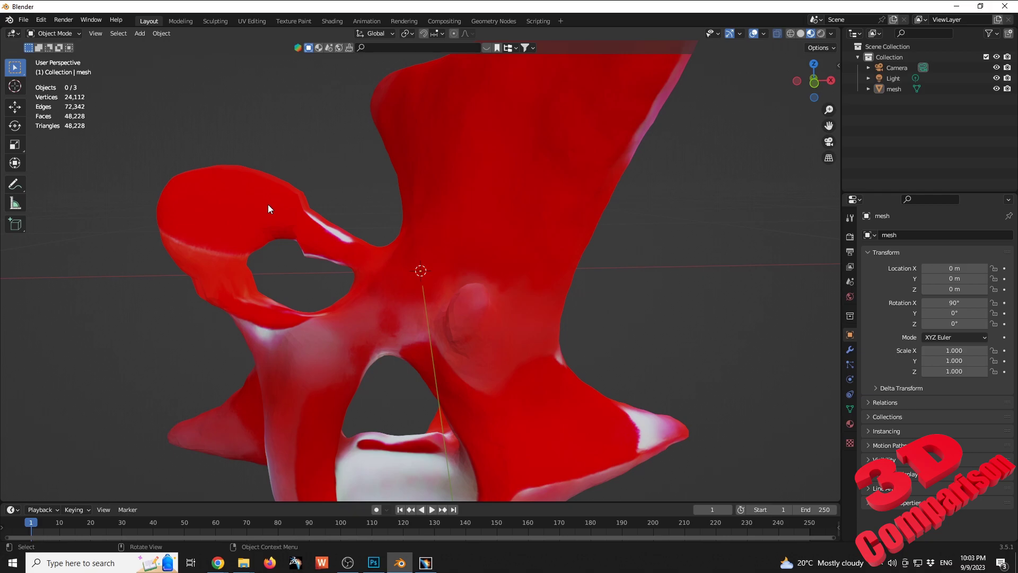
Step: Inspect the reshaped armrest on the coloured chair from near and far and from several angles
scroll(329, 207, "down", 2)
scroll(336, 202, "up", 2)
scroll(338, 200, "down", 3)
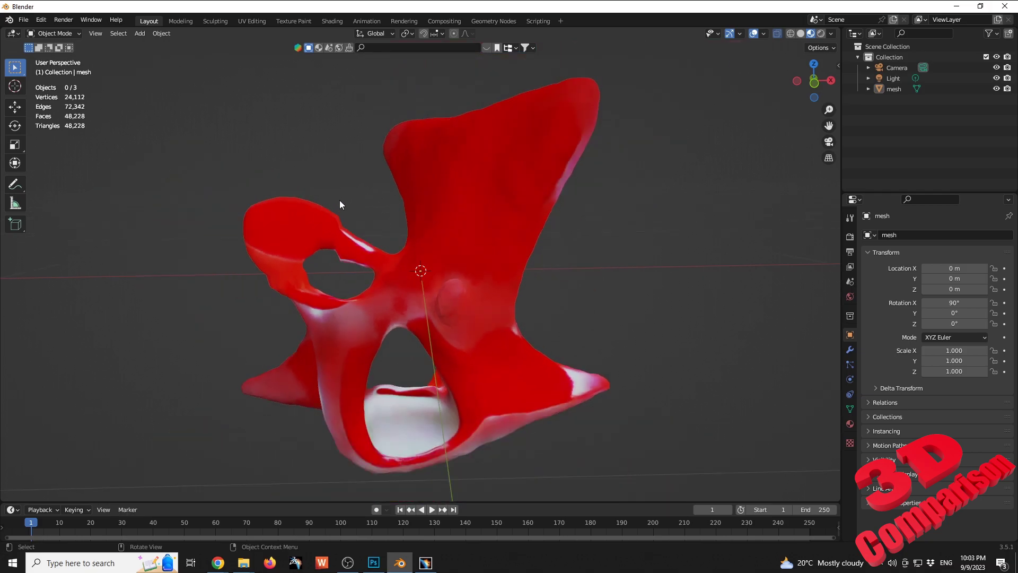
middle_click_drag(339, 199, 370, 200)
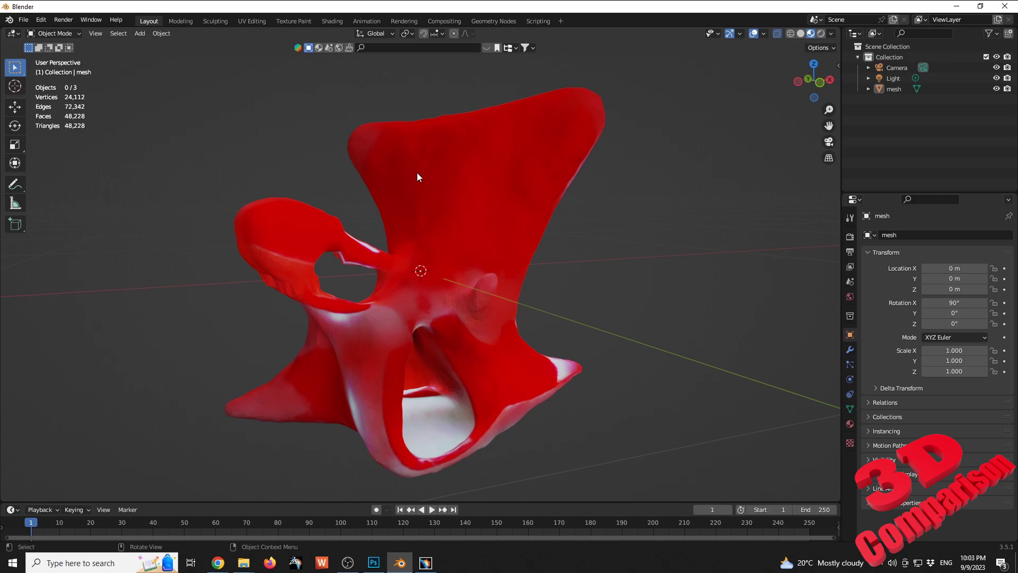
middle_click_drag(384, 243, 384, 394)
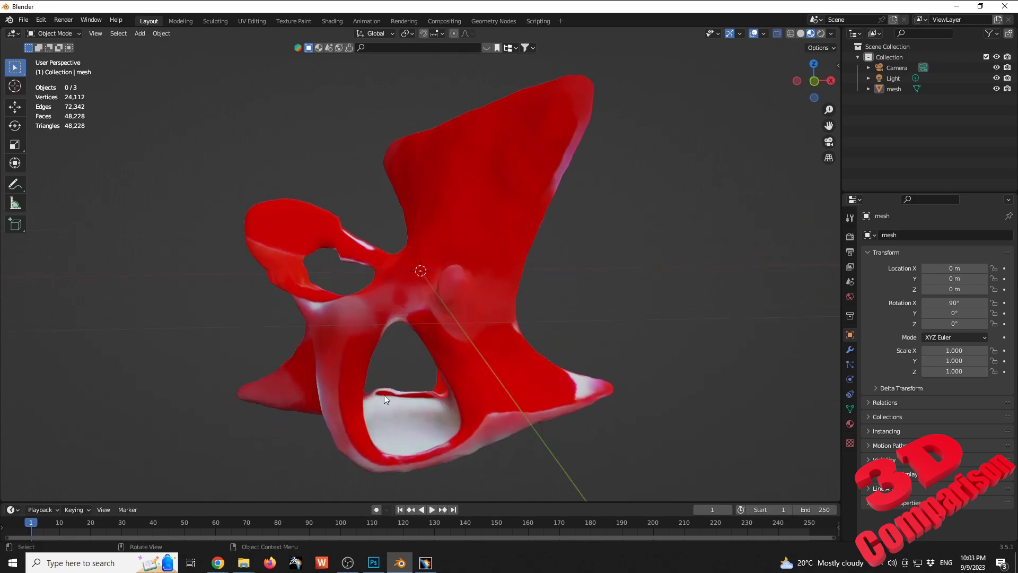
Step: Check the Part1 window in CATIA V5 and dismiss the Warm Start message of the newly launched CATIA session
left_click(424, 560)
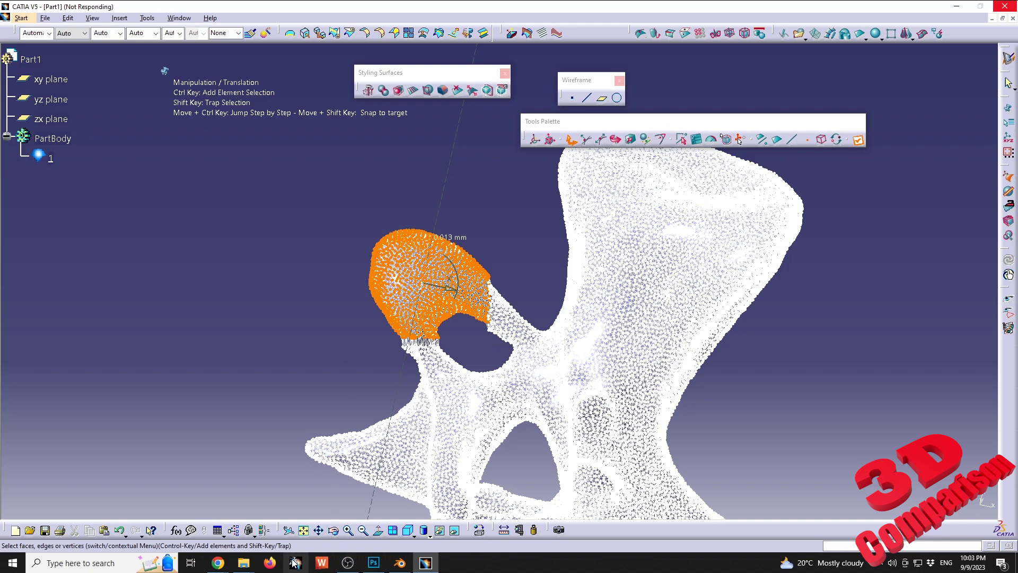
left_click(407, 564)
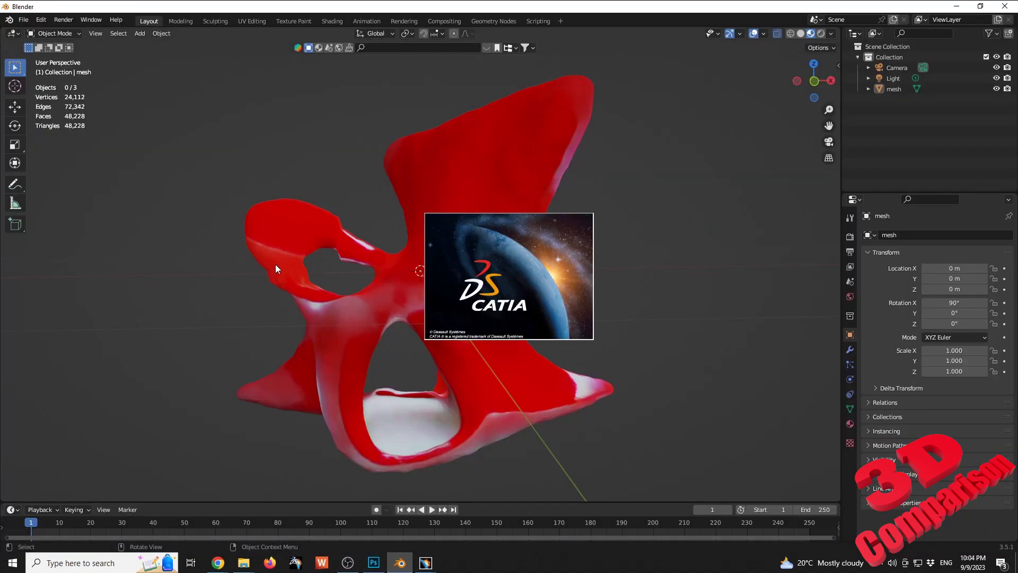
mouse_move(275, 265)
middle_mouse_down()
mouse_move(271, 257)
mouse_move(313, 277)
mouse_move(275, 252)
mouse_move(262, 267)
middle_mouse_up()
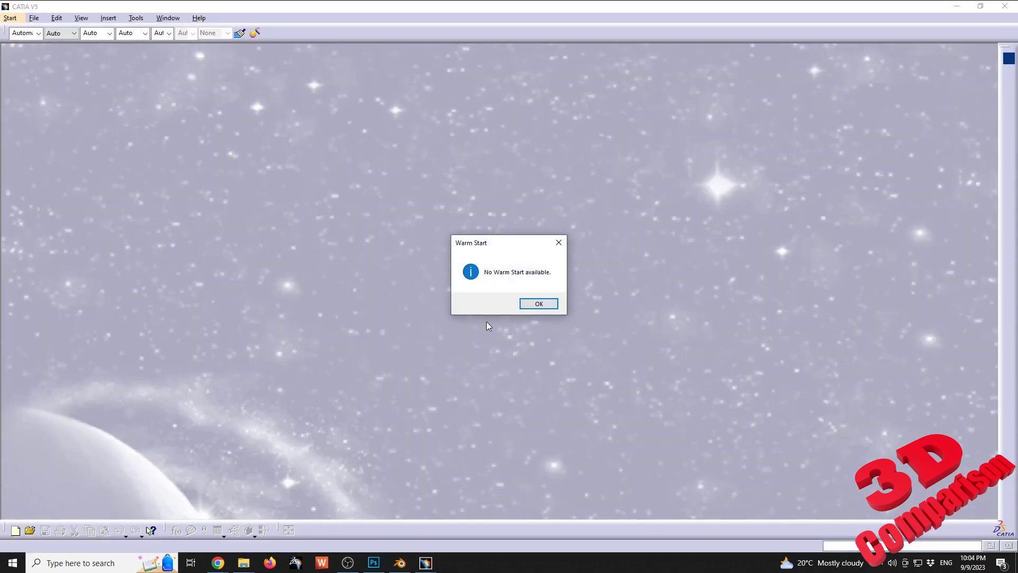
left_click(539, 304)
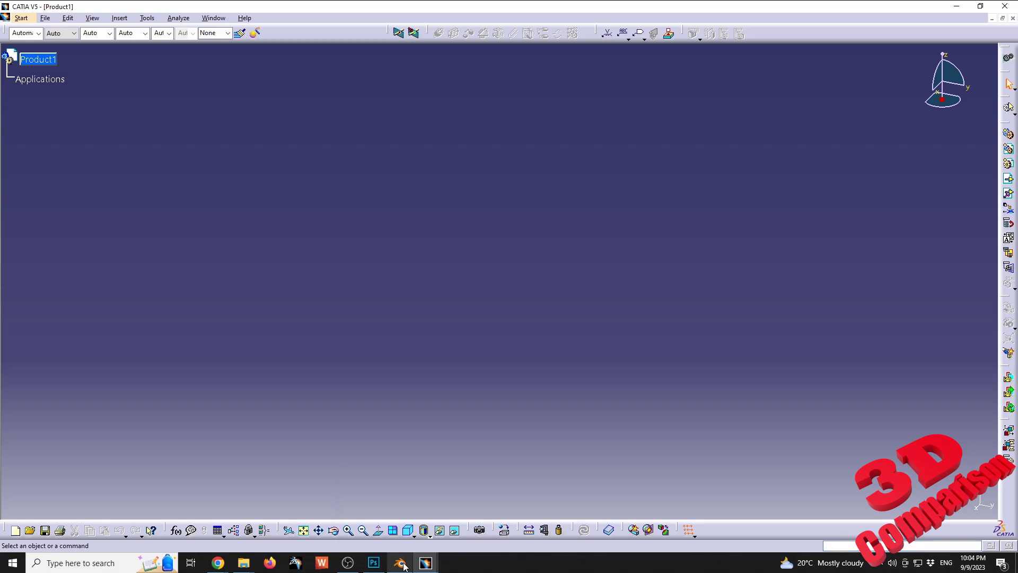
Step: Check again whether Part1 in CATIA V5 has finished the vertex translation, and return to Blender
left_click(404, 566)
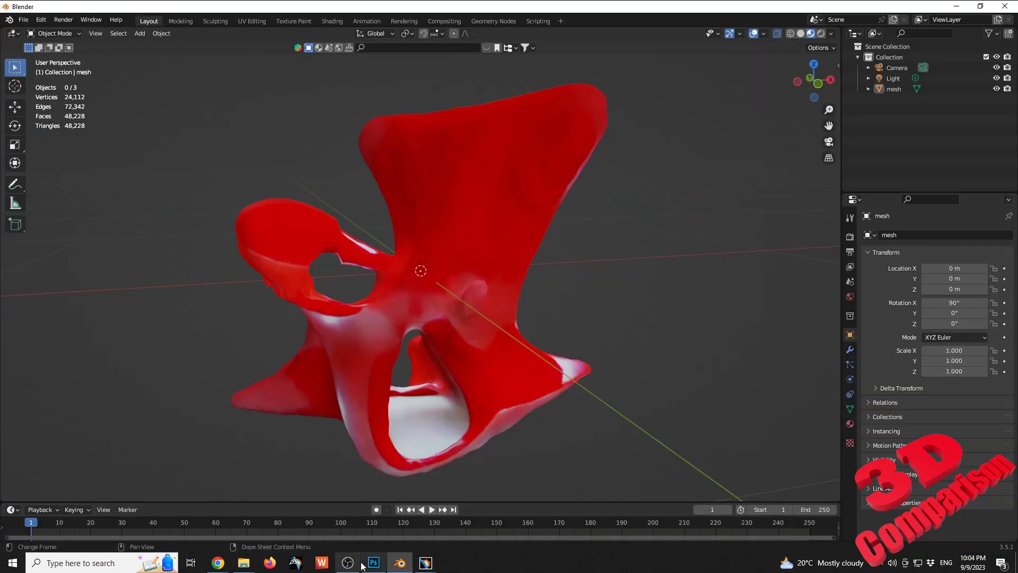
left_click(427, 565)
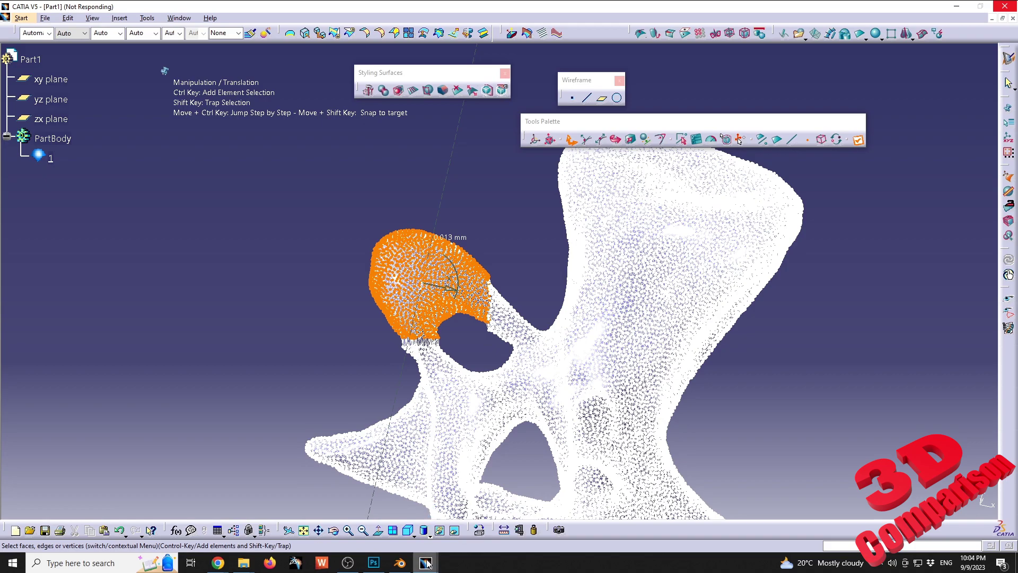
mouse_move(427, 565)
left_click(468, 522)
left_click(401, 562)
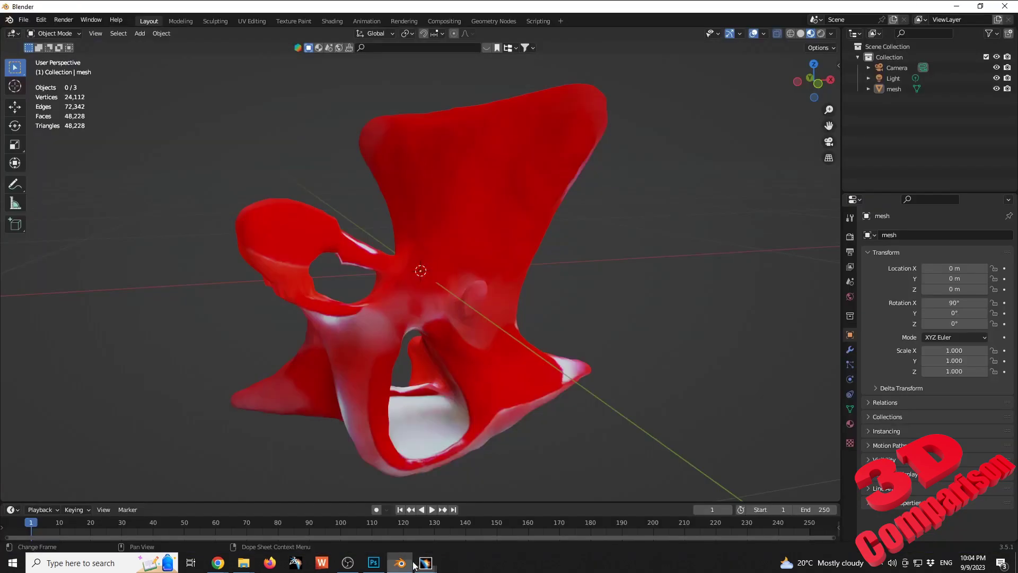
Step: Select the chair mesh and add a Decimate modifier to it
left_click(492, 225)
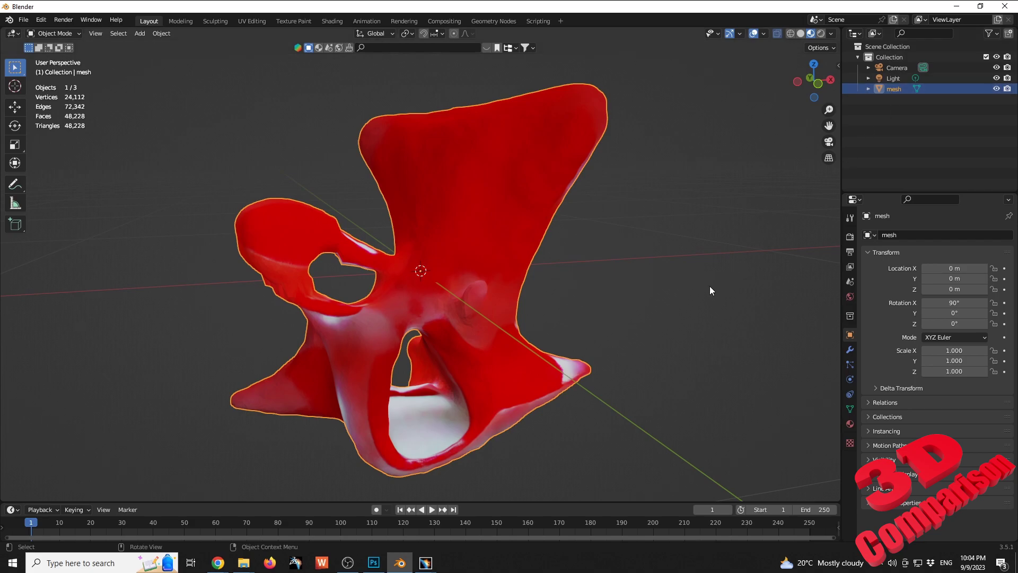
left_click(851, 350)
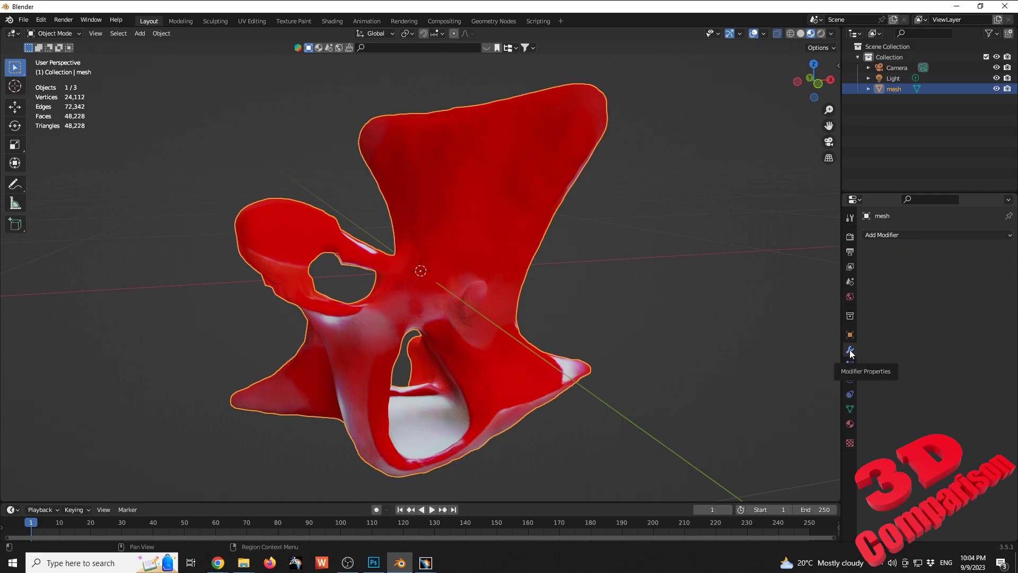
left_click(904, 235)
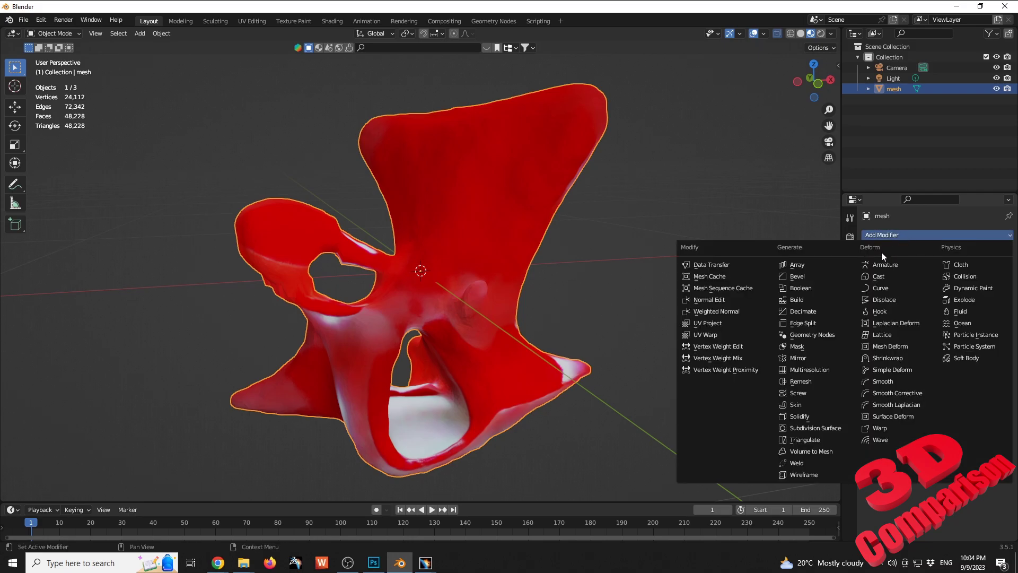
left_click(817, 311)
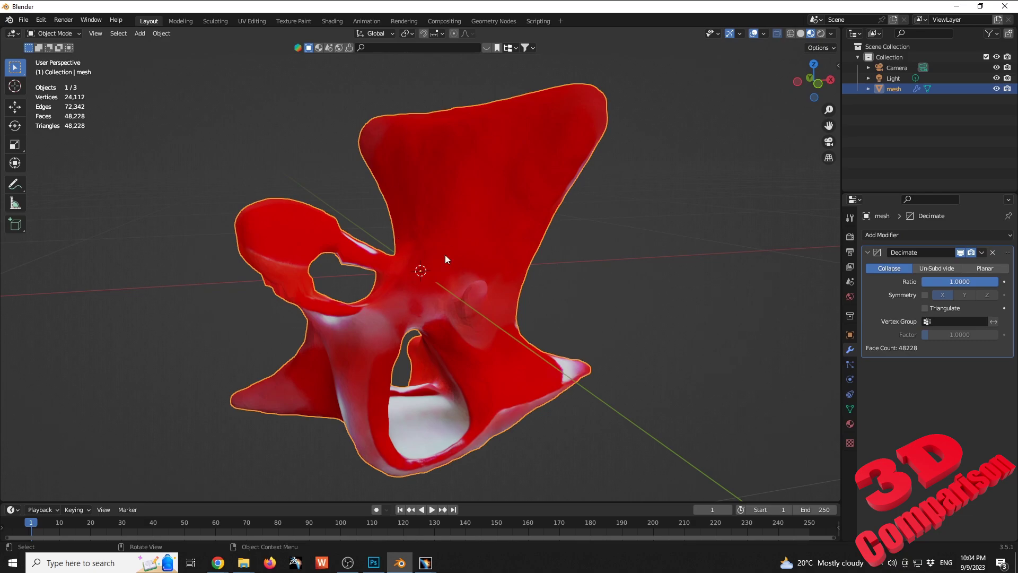
Step: Display the chair in Wireframe shading and set the Decimate ratio to 0.1
left_click(790, 34)
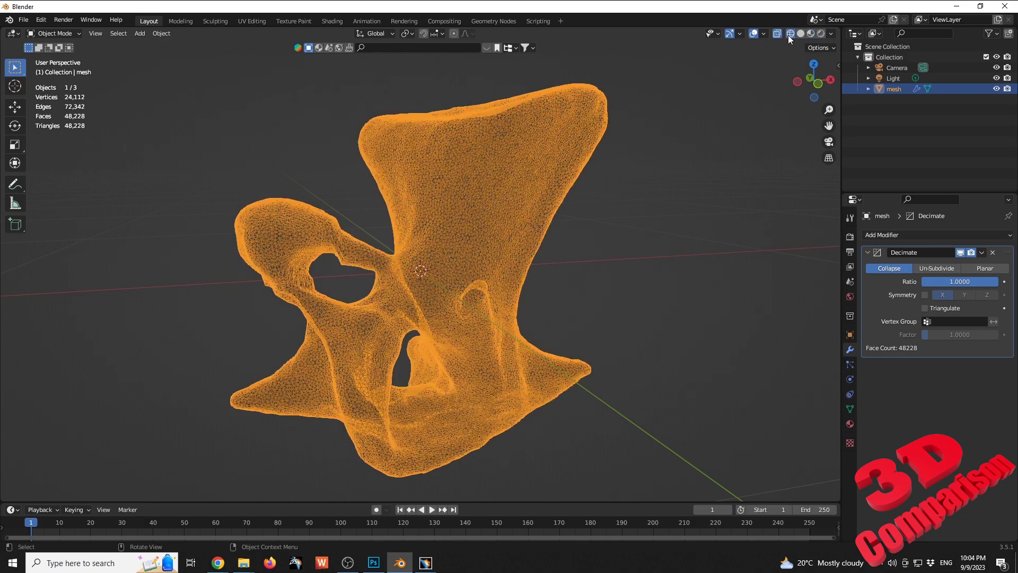
middle_click_drag(438, 243, 466, 257)
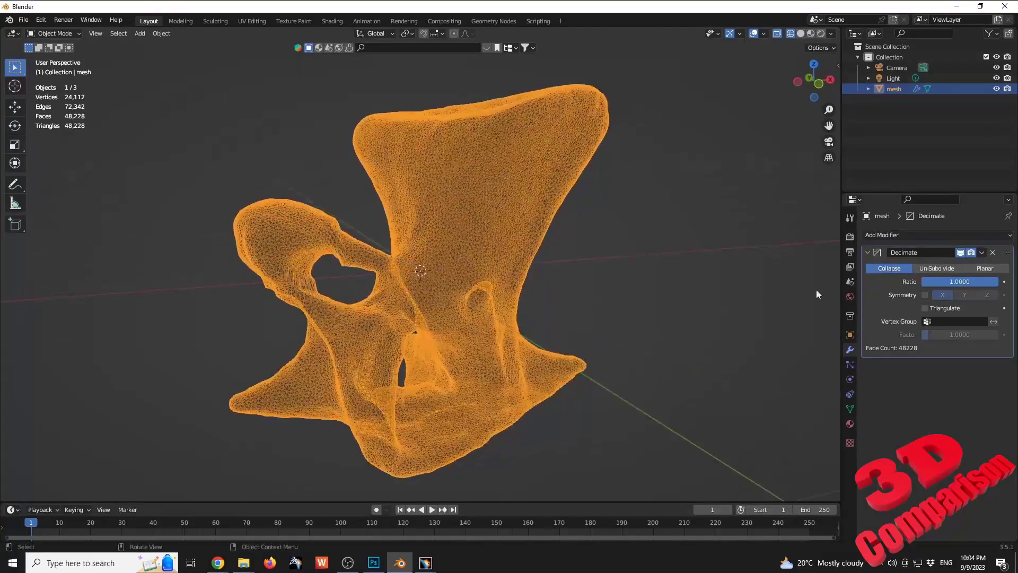
left_click(954, 283)
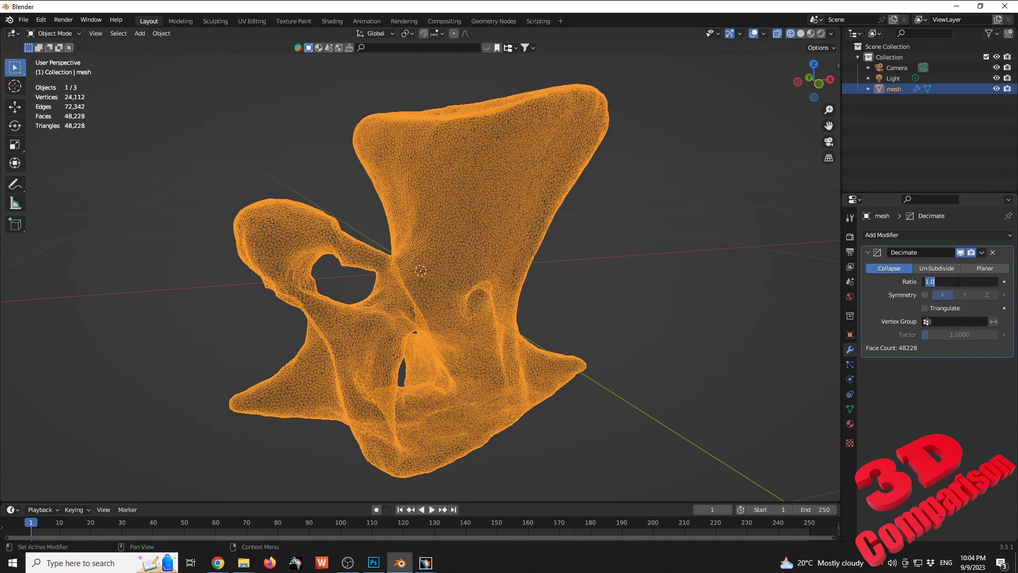
type("0.1")
key("Return")
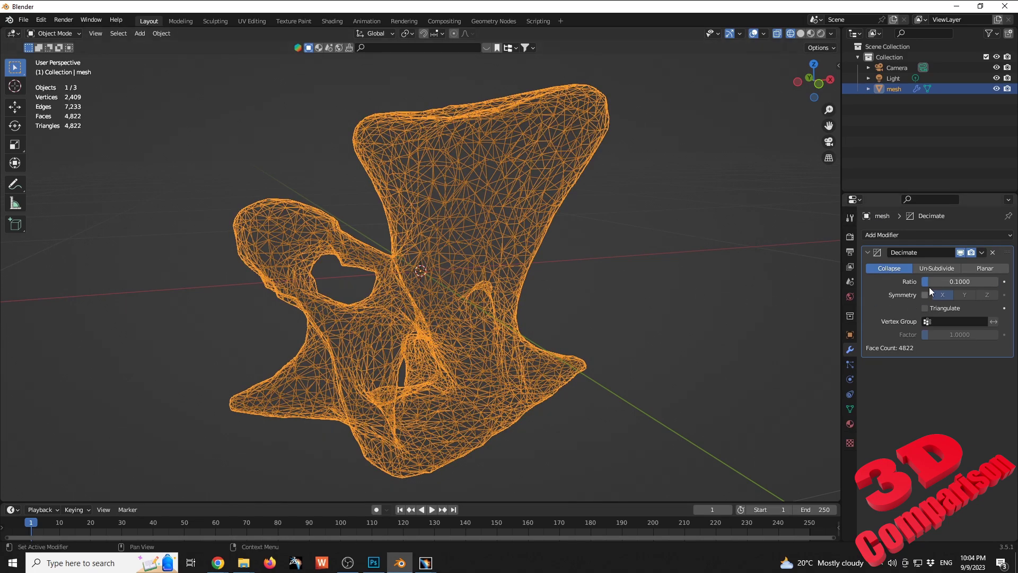
Step: Display the decimated chair in Solid shading and apply Shade Smooth to it
left_click(801, 34)
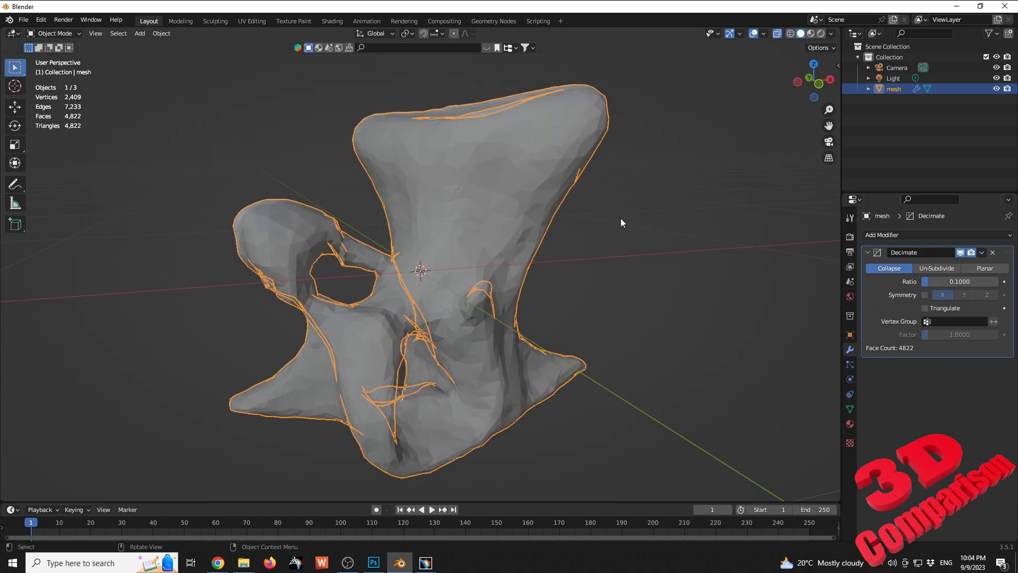
mouse_move(621, 221)
middle_mouse_down()
mouse_move(536, 216)
mouse_move(599, 203)
mouse_move(618, 213)
mouse_move(609, 237)
middle_mouse_up()
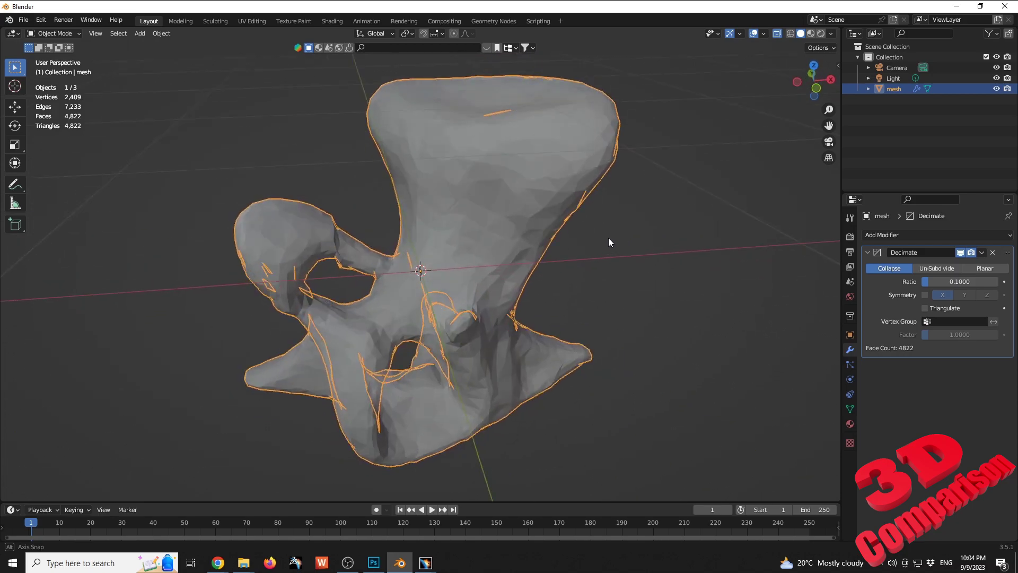
right_click(500, 227)
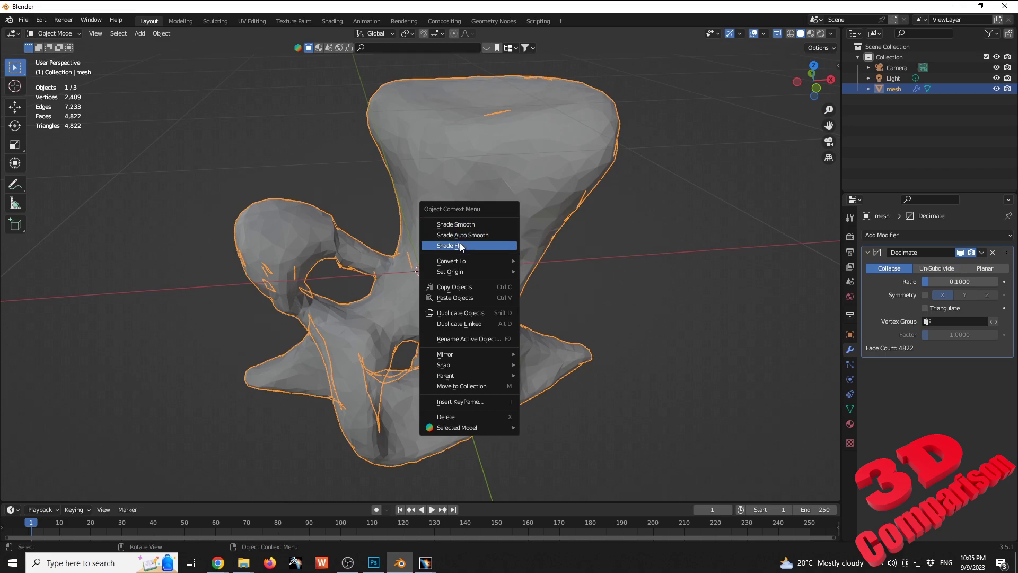
left_click(460, 245)
right_click(477, 234)
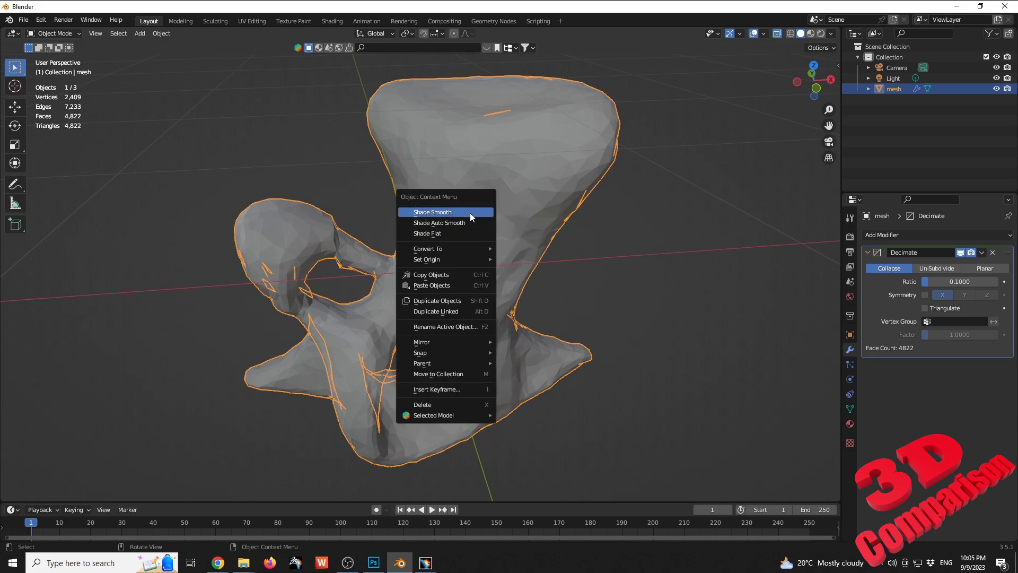
left_click(470, 212)
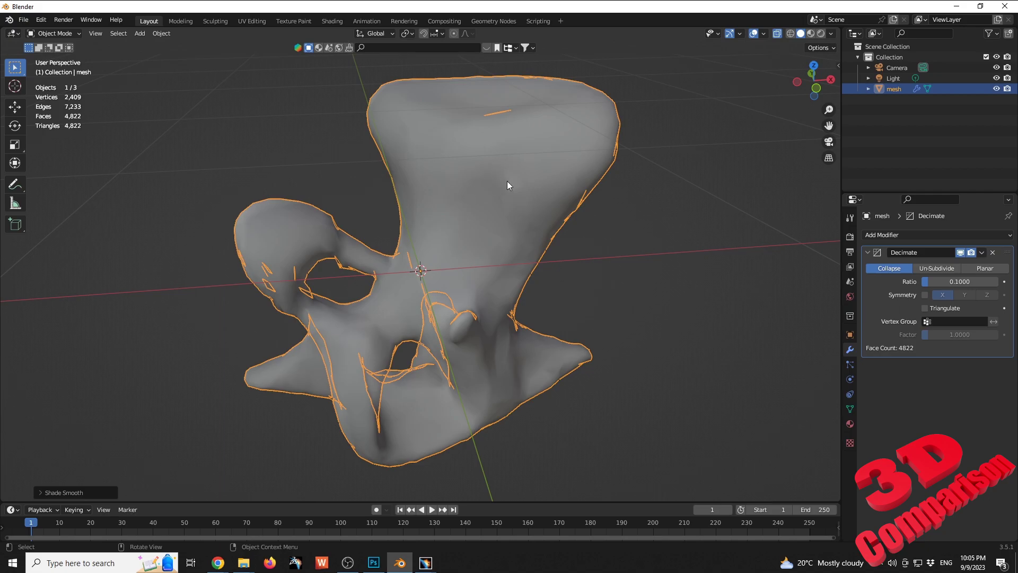
Step: Apply Shade Flat to the decimated chair for comparison and return it to Shade Smooth
right_click(474, 209)
left_click(456, 228)
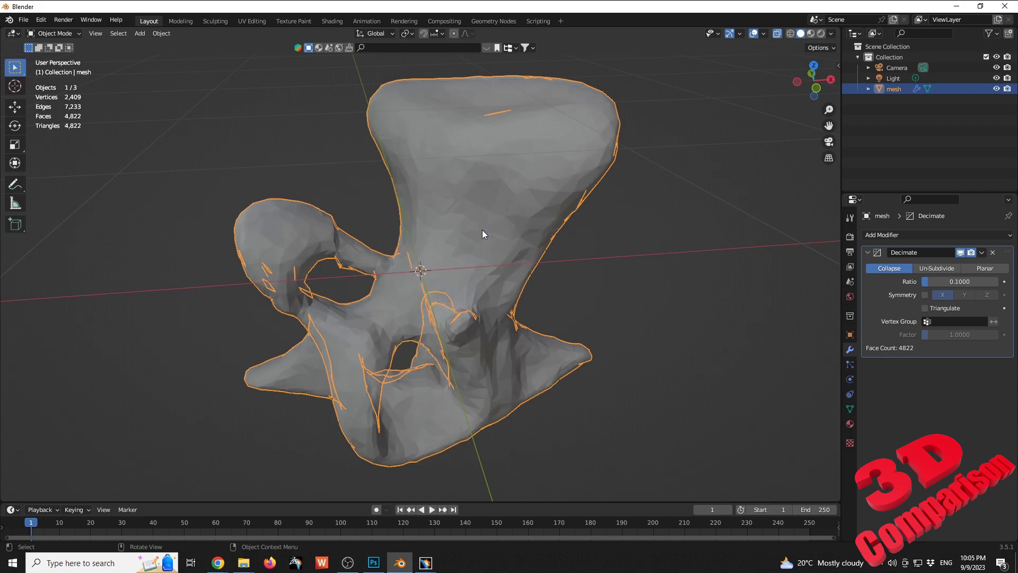
middle_click_drag(416, 232, 461, 221)
right_click(465, 221)
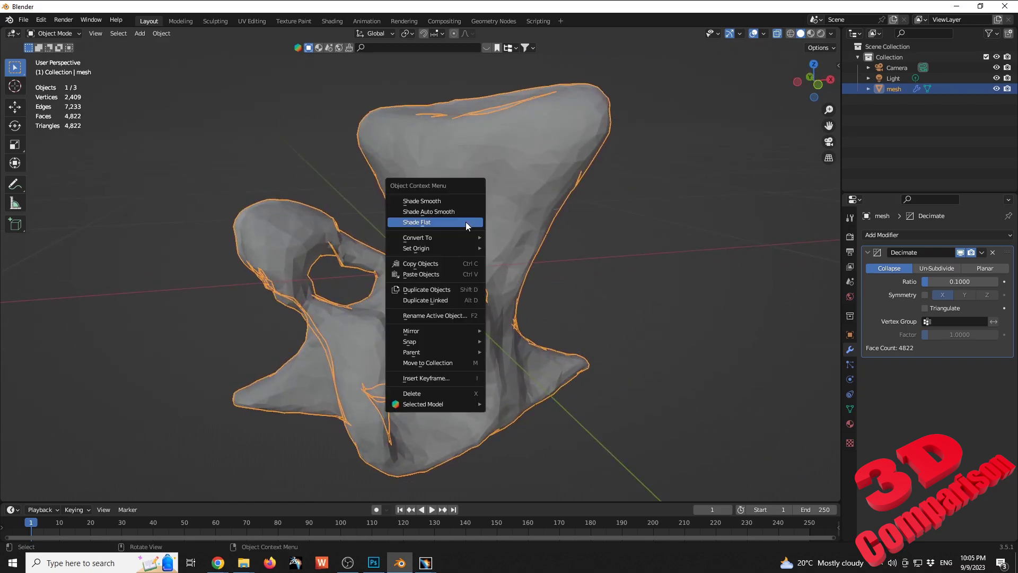
left_click(433, 202)
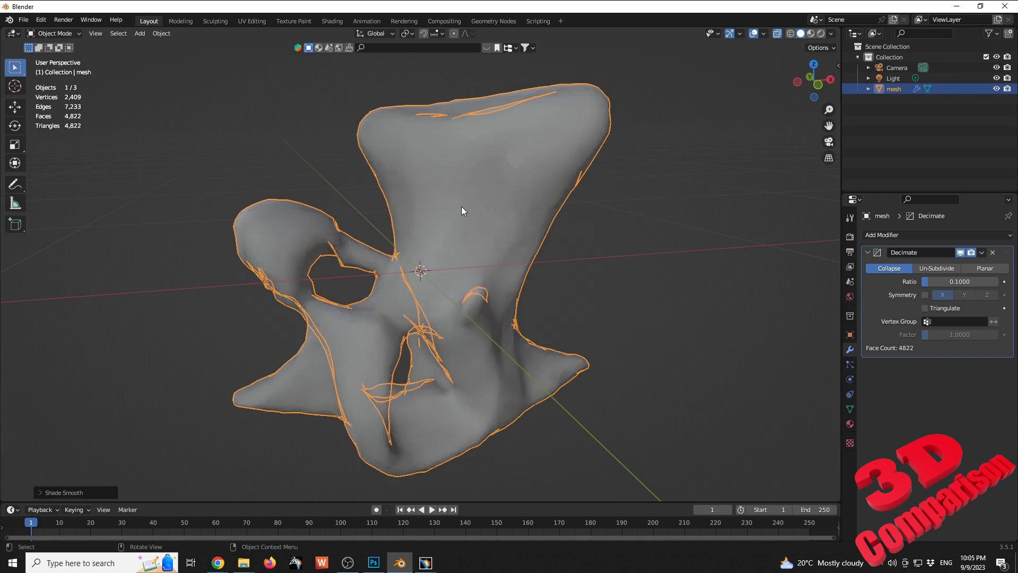
Step: Show the chair in Wireframe, switch it to Material Preview shading, and set the Decimate ratio to 0.05
left_click(795, 34)
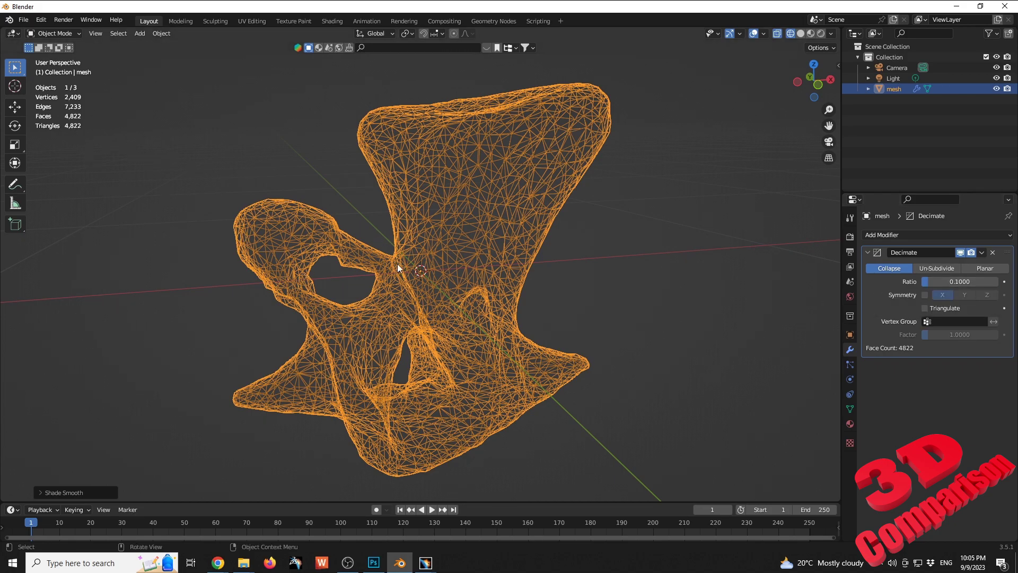
left_click(810, 33)
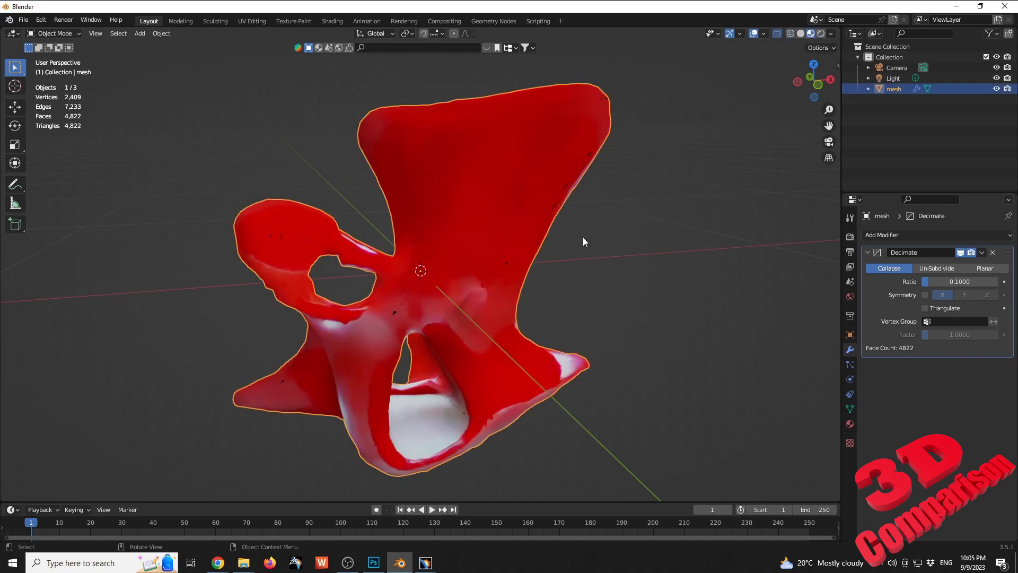
left_click(959, 282)
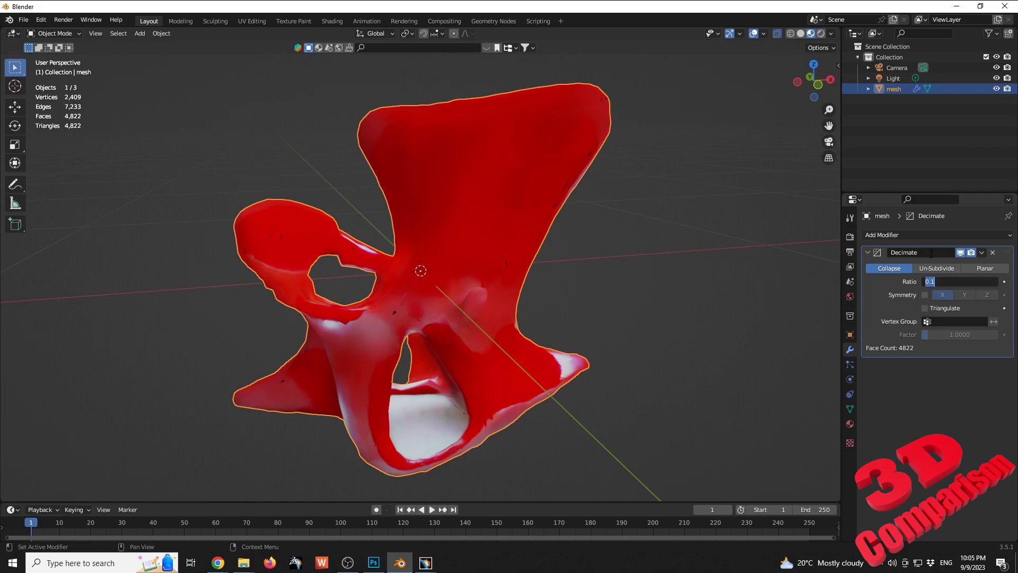
type("0.05")
key("Return")
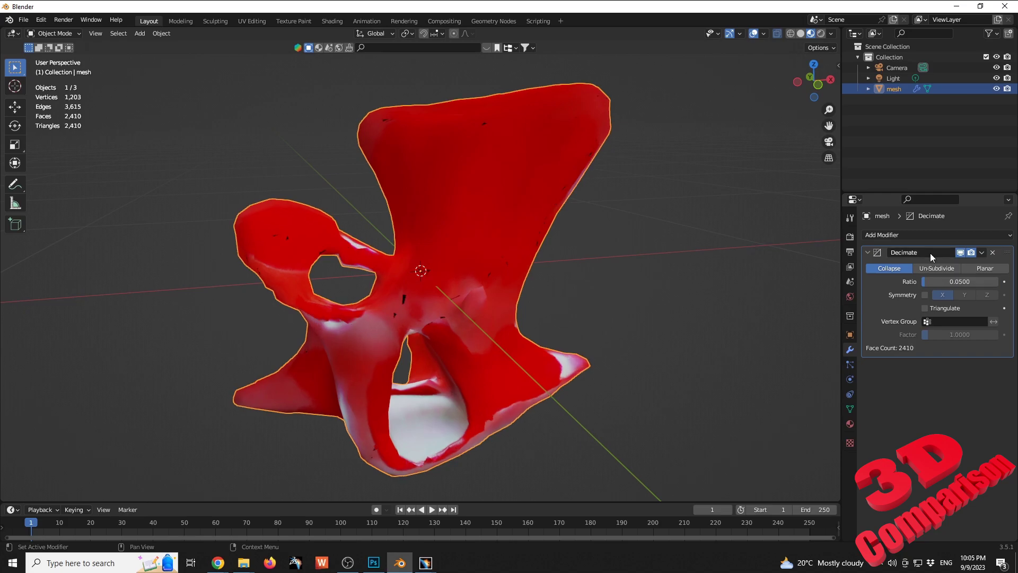
Step: Examine the texture and surface of the decimated chair up close around the openings and as a whole
middle_click_drag(504, 240, 419, 284)
scroll(383, 306, "up", 6)
scroll(397, 271, "up", 2)
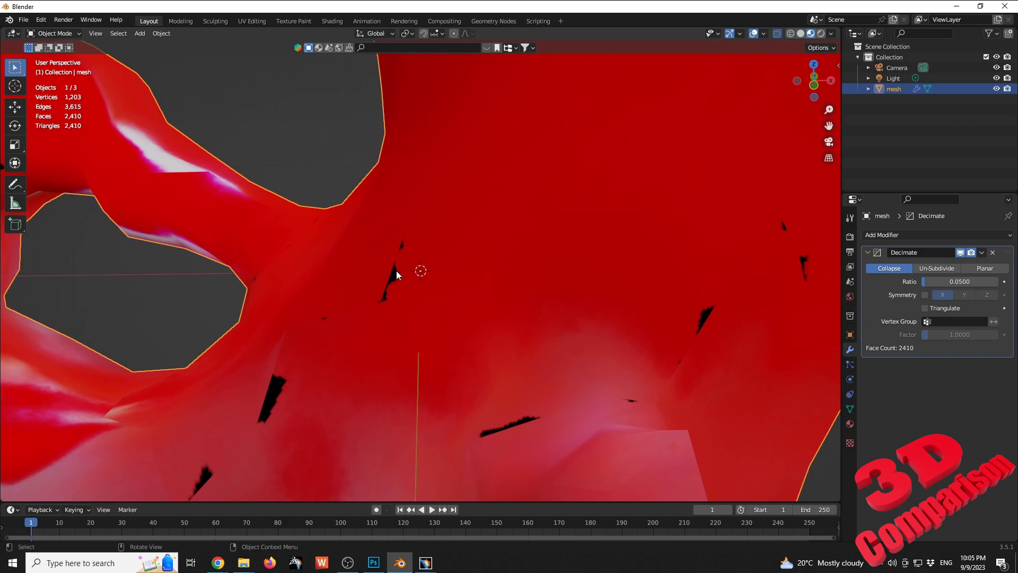
scroll(377, 317, "down", 5)
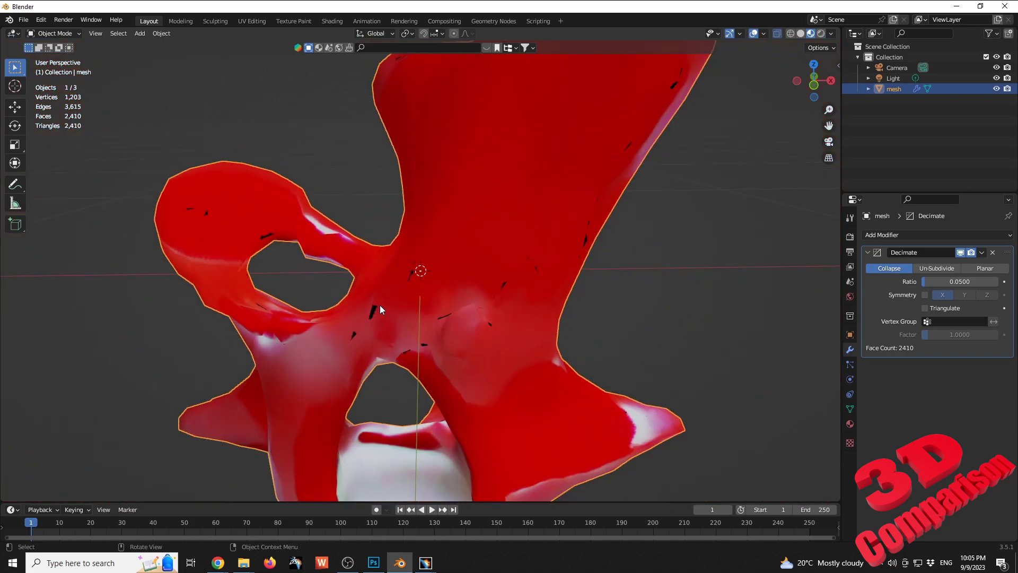
scroll(398, 292, "down", 3)
middle_click_drag(398, 293, 435, 281)
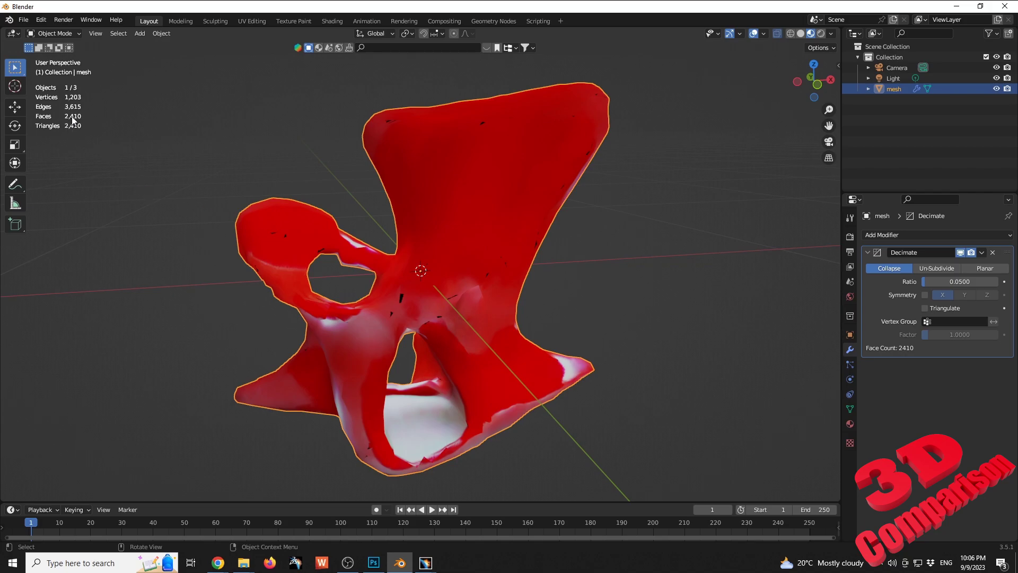
Step: Export only the selected chair mesh as a legacy Wavefront OBJ named chair1.obj in the Desktop folder
left_click(249, 192)
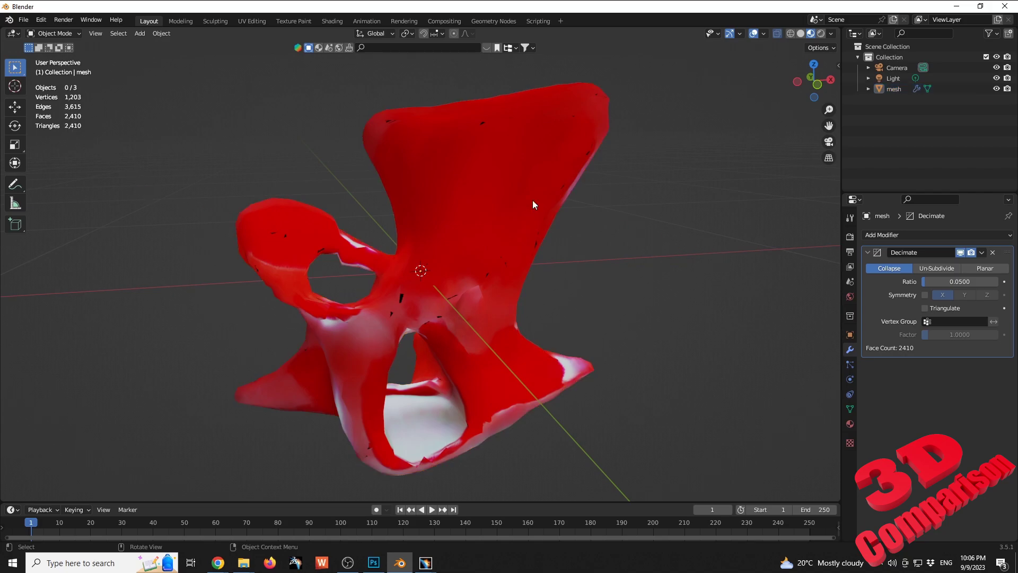
left_click(486, 186)
left_click(24, 20)
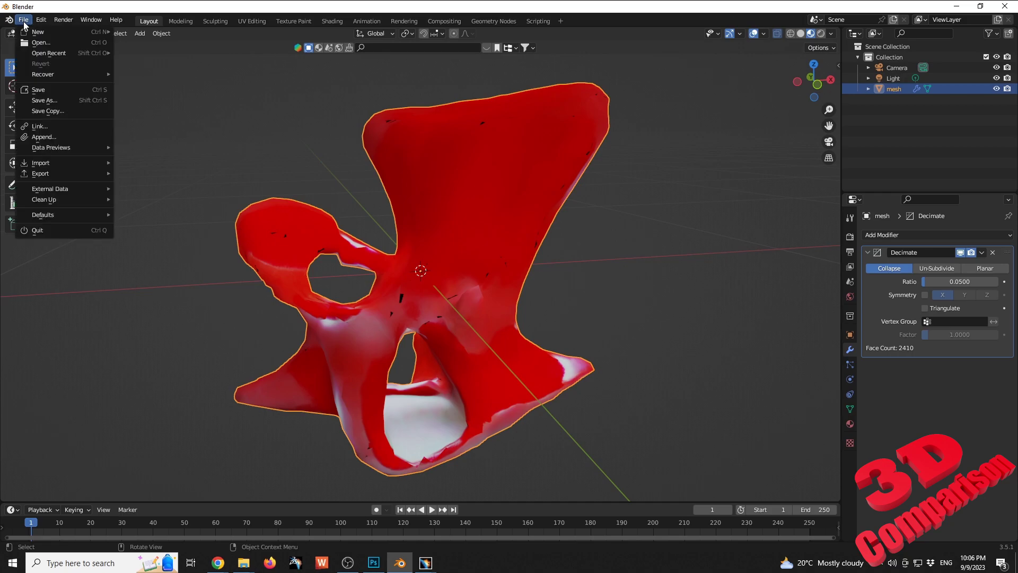
mouse_move(56, 174)
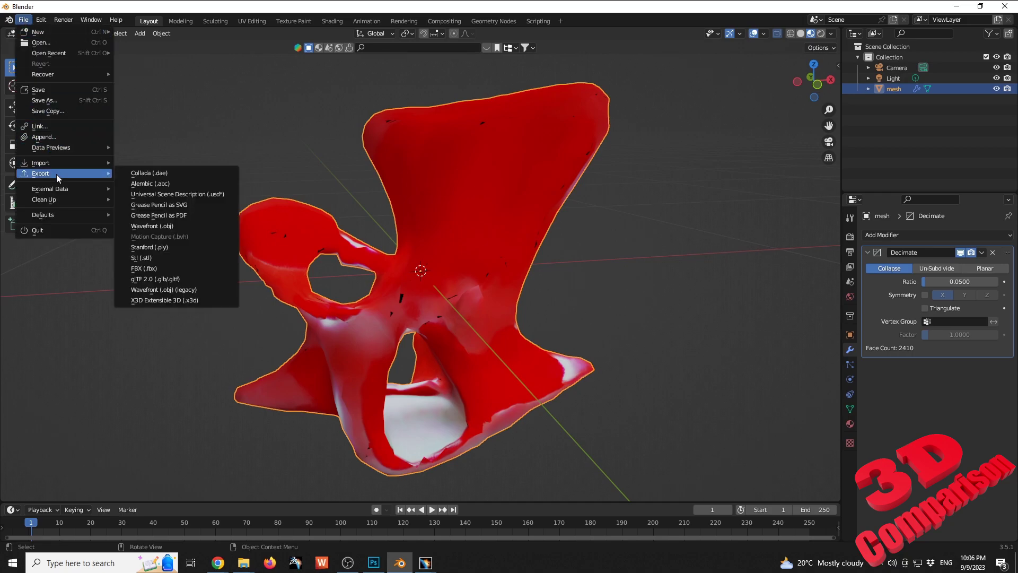
left_click(207, 288)
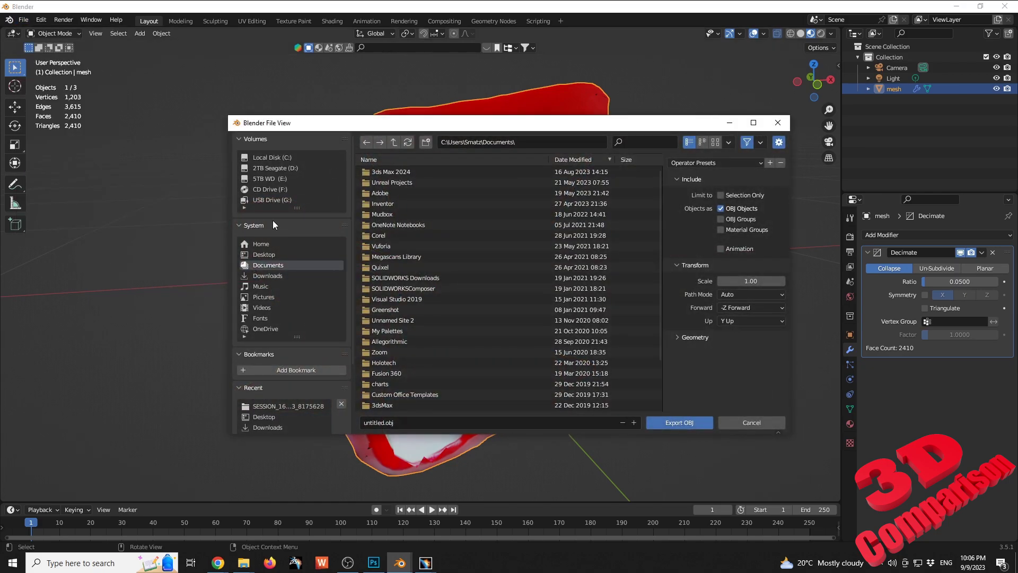
left_click(265, 256)
left_click(404, 422)
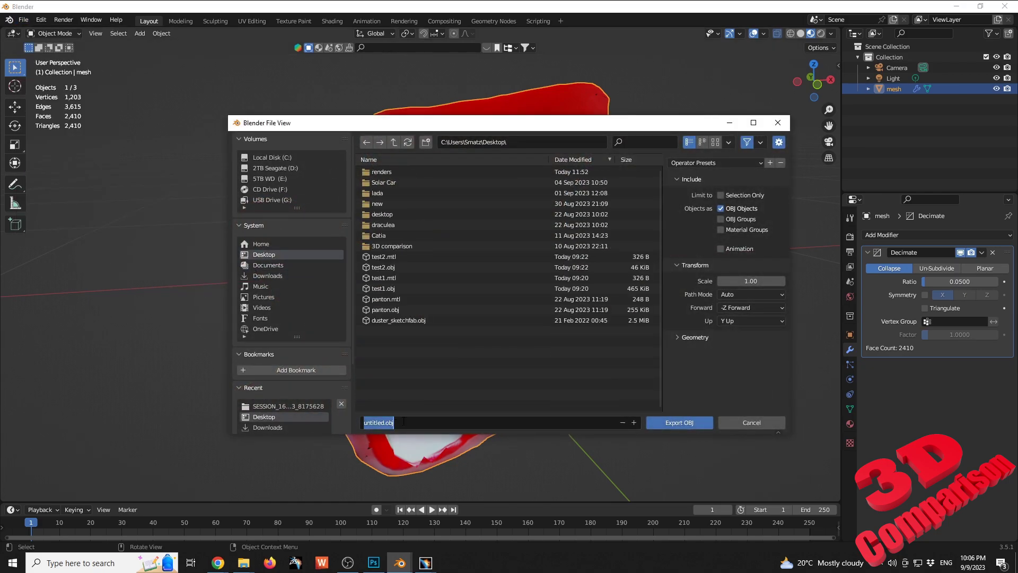
type("chair1")
left_click(721, 199)
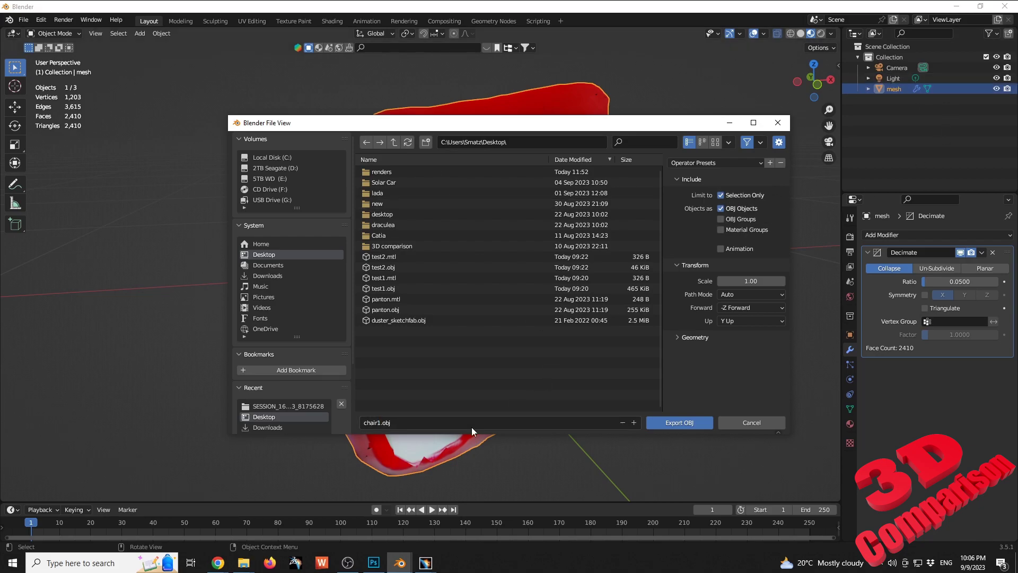
left_click(689, 421)
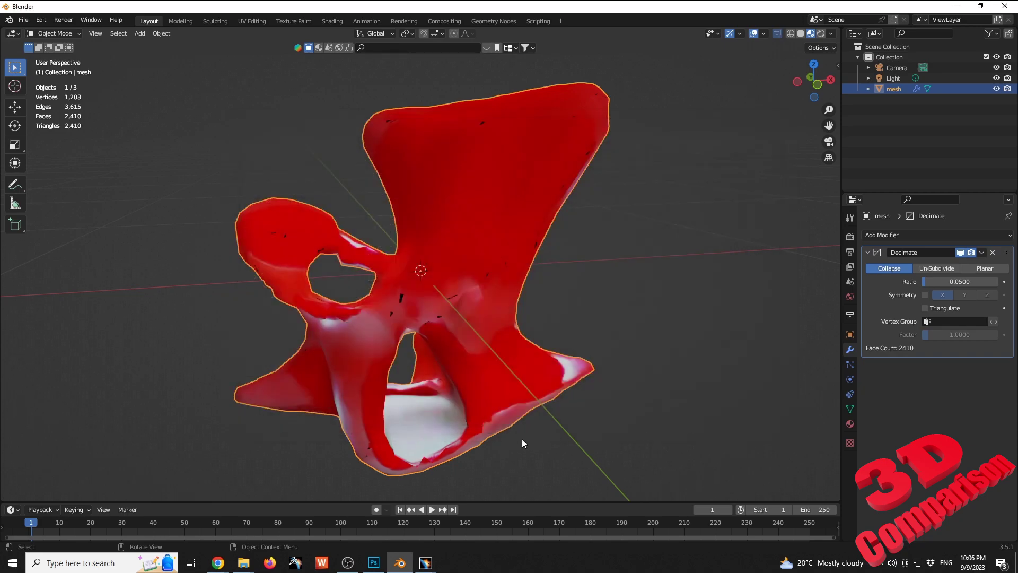
Step: Switch to Part1 in CATIA V5, exit the mesh modification, and close the separate Product1 window
mouse_move(426, 562)
left_click(388, 533)
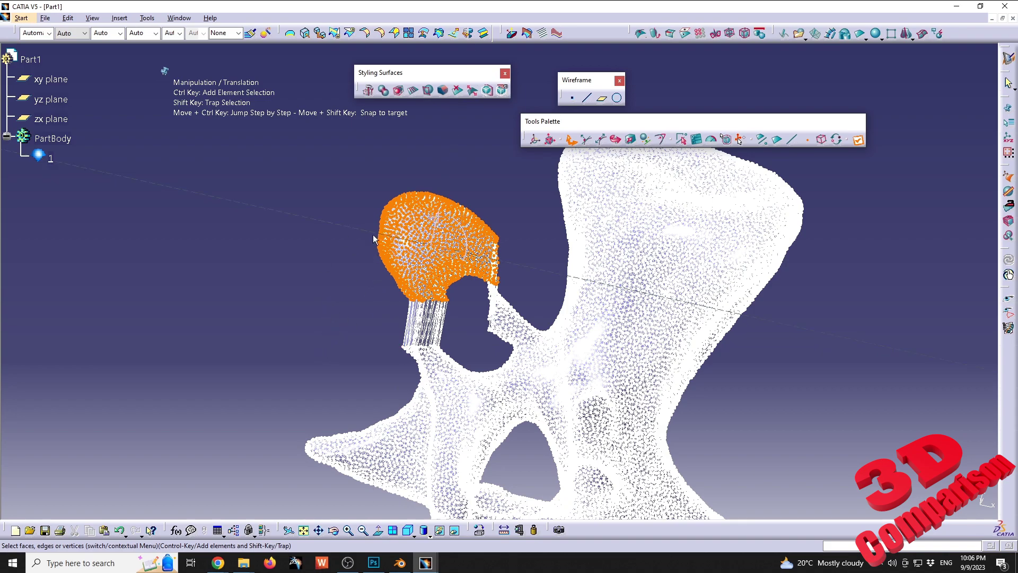
left_click(432, 268)
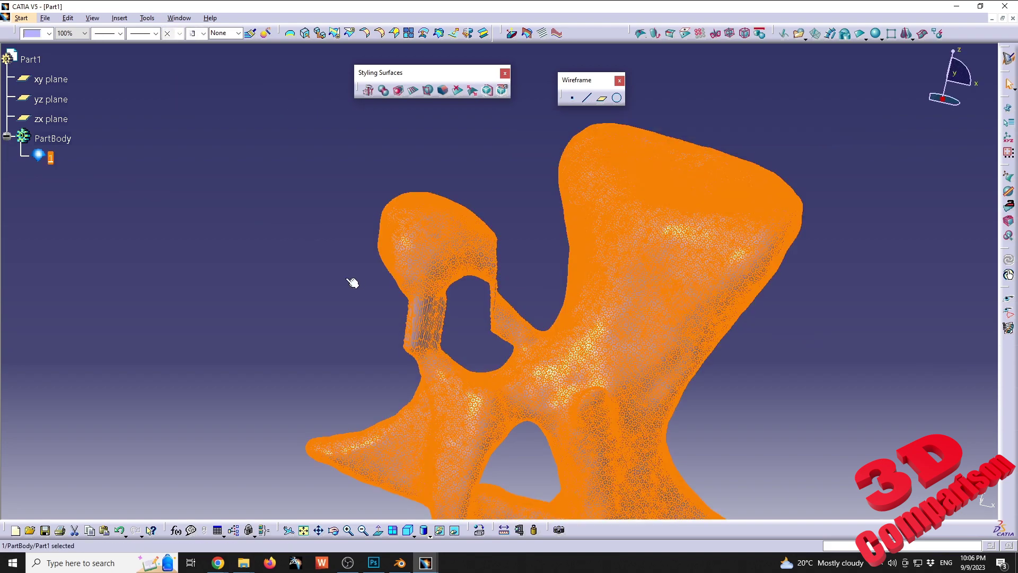
mouse_move(425, 562)
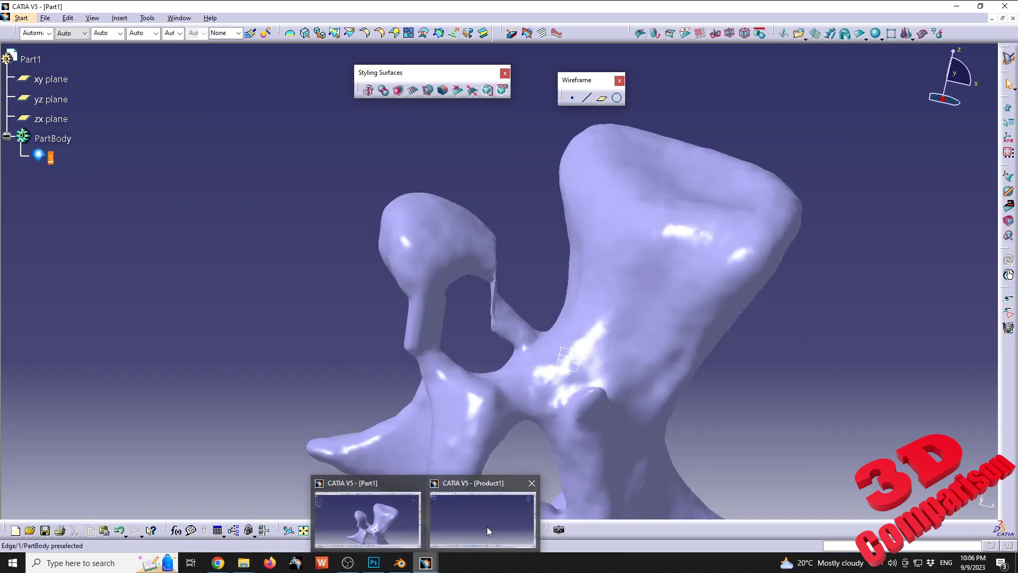
mouse_move(488, 531)
left_click(531, 483)
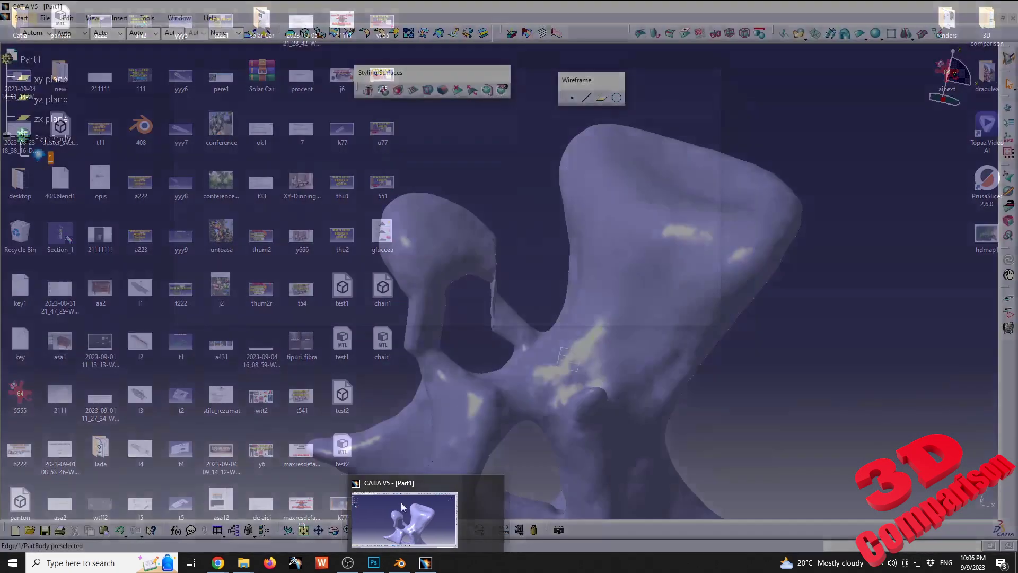
Step: Deactivate the original dense chair surface under PartBody
middle_click_drag(471, 269, 630, 230)
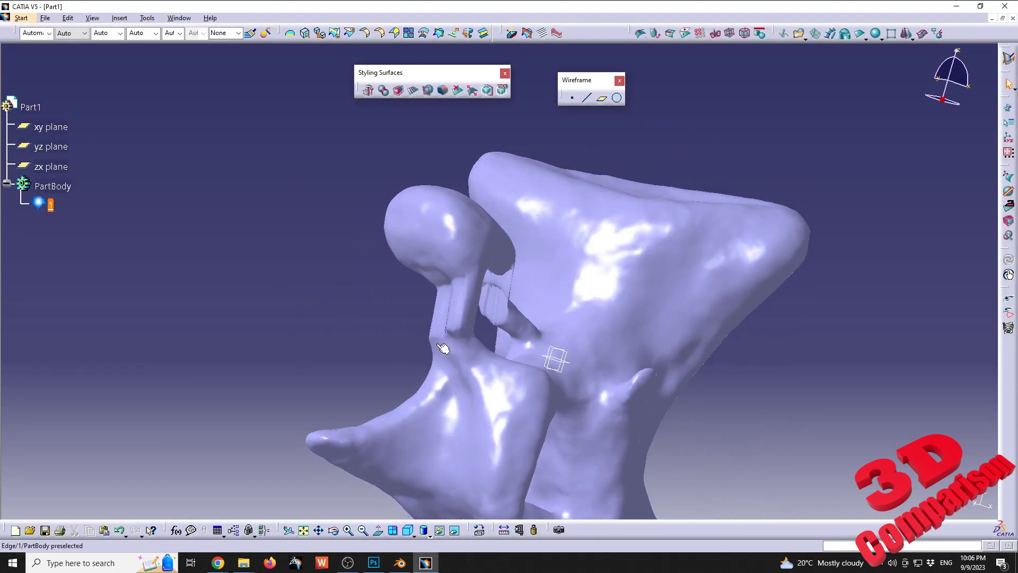
middle_click_drag(598, 321, 605, 323)
mouse_move(607, 246)
middle_mouse_down()
mouse_move(535, 282)
mouse_move(409, 308)
mouse_move(371, 304)
middle_mouse_up()
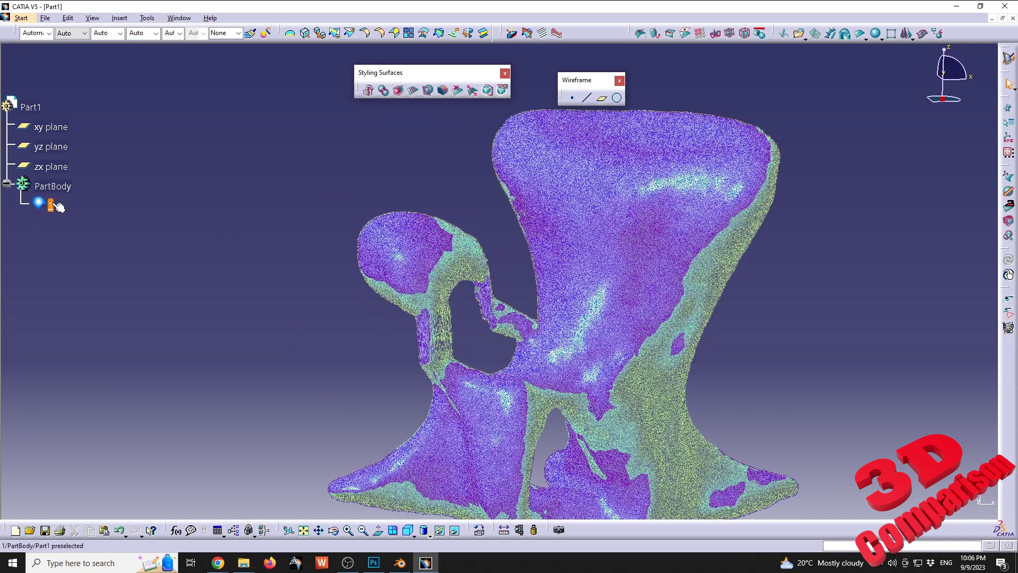
right_click(47, 204)
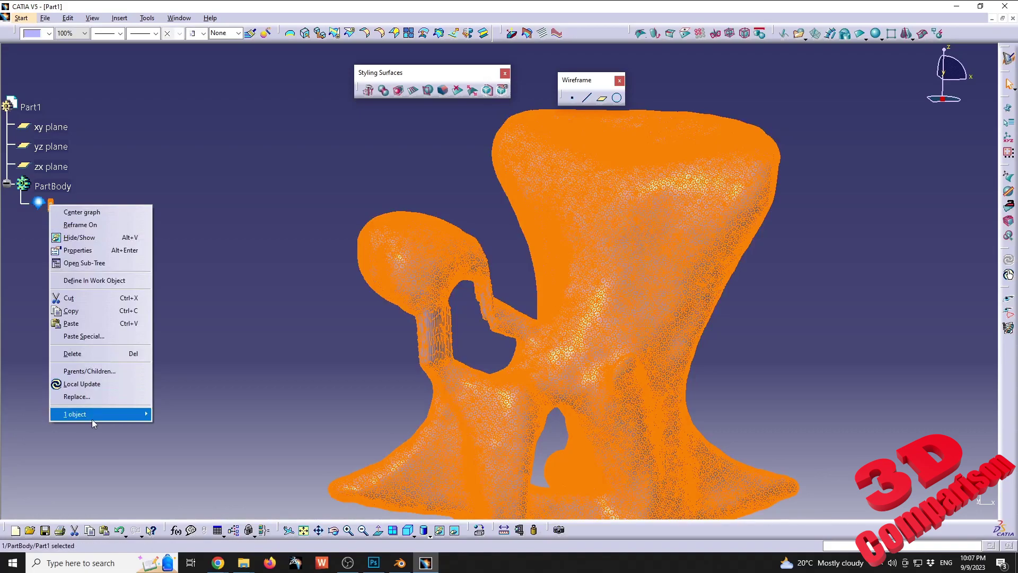
mouse_move(93, 419)
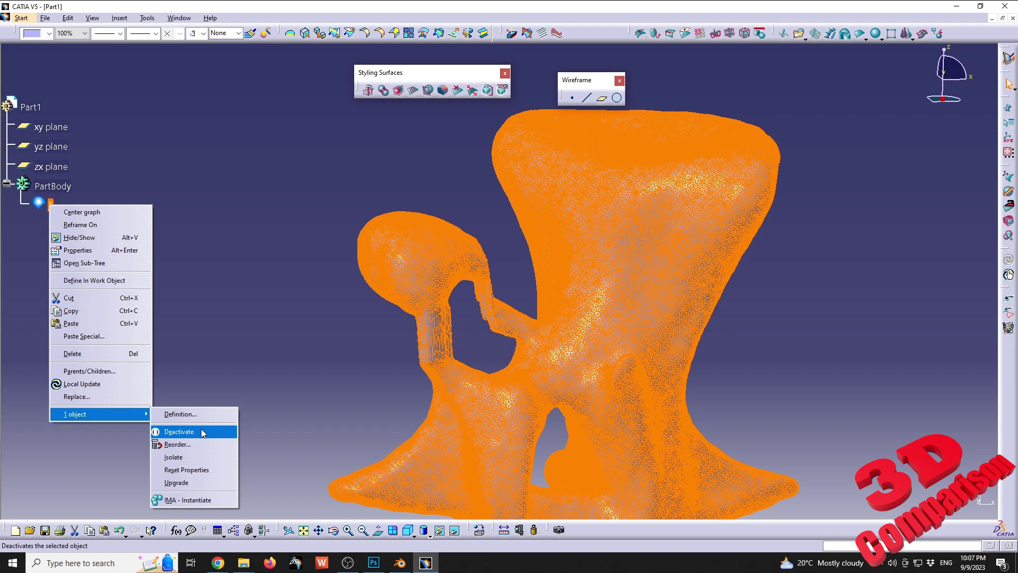
left_click(179, 432)
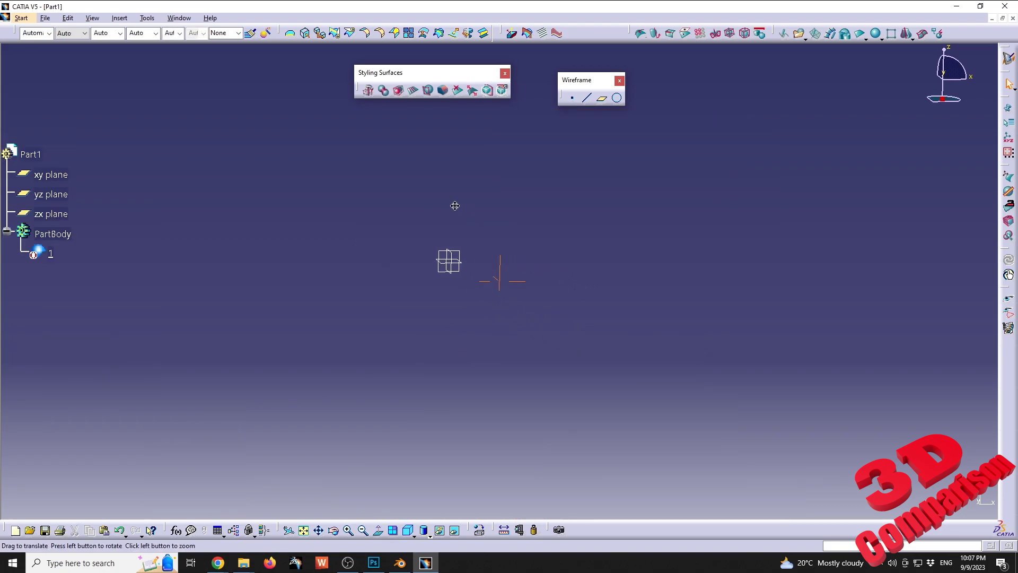
Step: Start an OBJ import in Part1 and browse to the Desktop folder
left_click(800, 35)
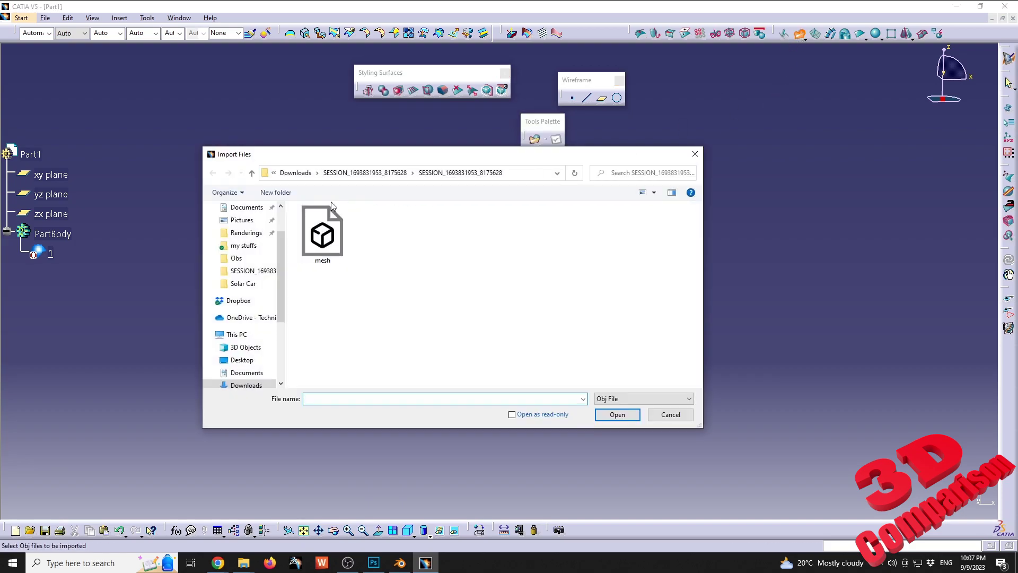
scroll(272, 265, "up", 2)
left_click(239, 228)
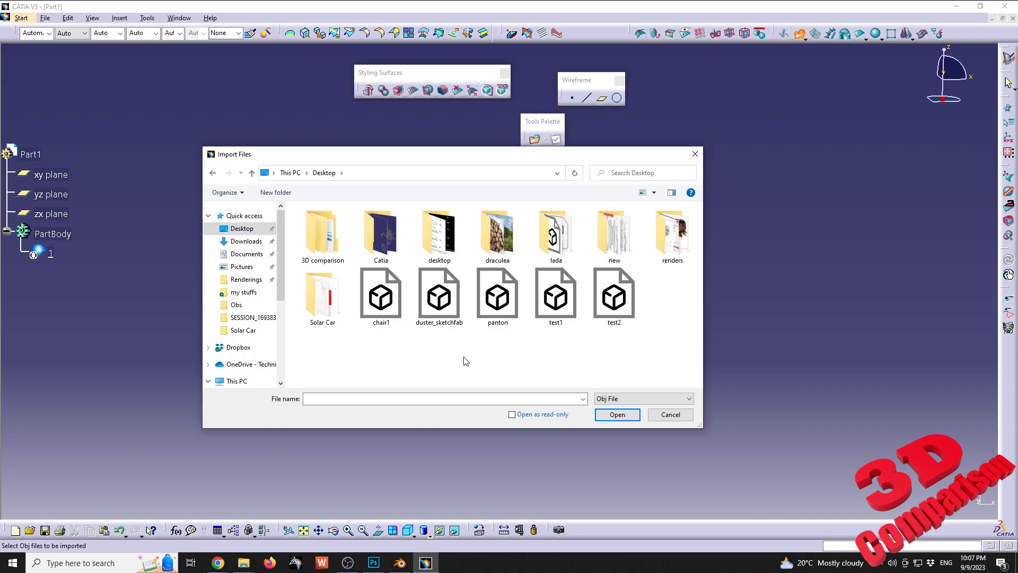
Step: Return to Blender and reopen the legacy OBJ export window to check the exported file in the Desktop folder
left_click(400, 562)
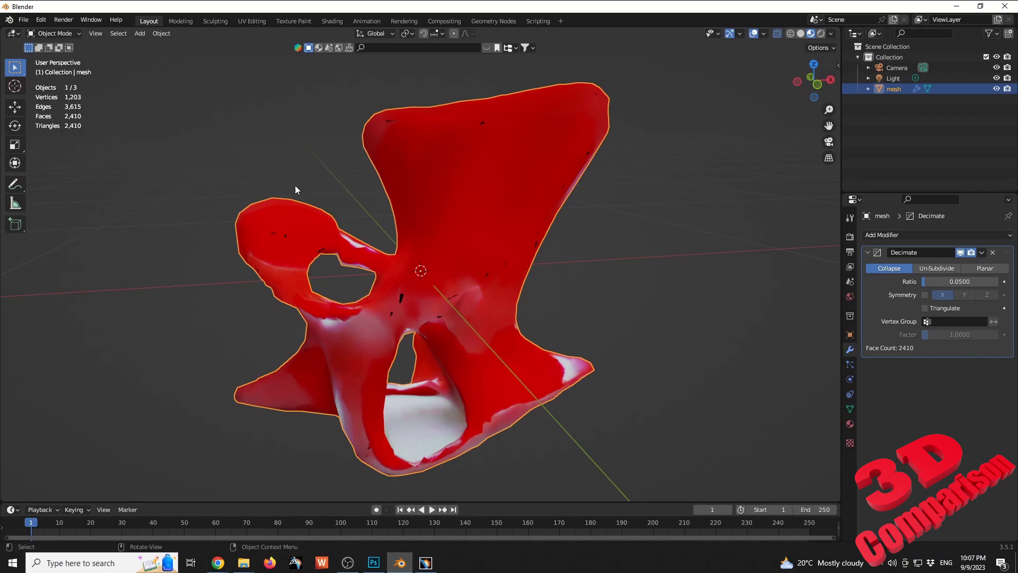
left_click(29, 23)
mouse_move(66, 173)
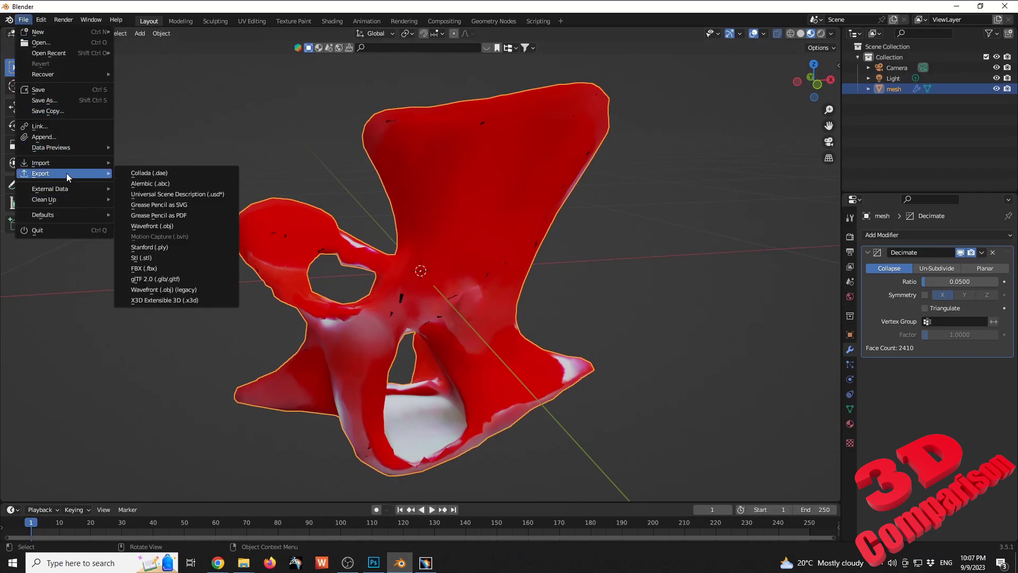
left_click(170, 289)
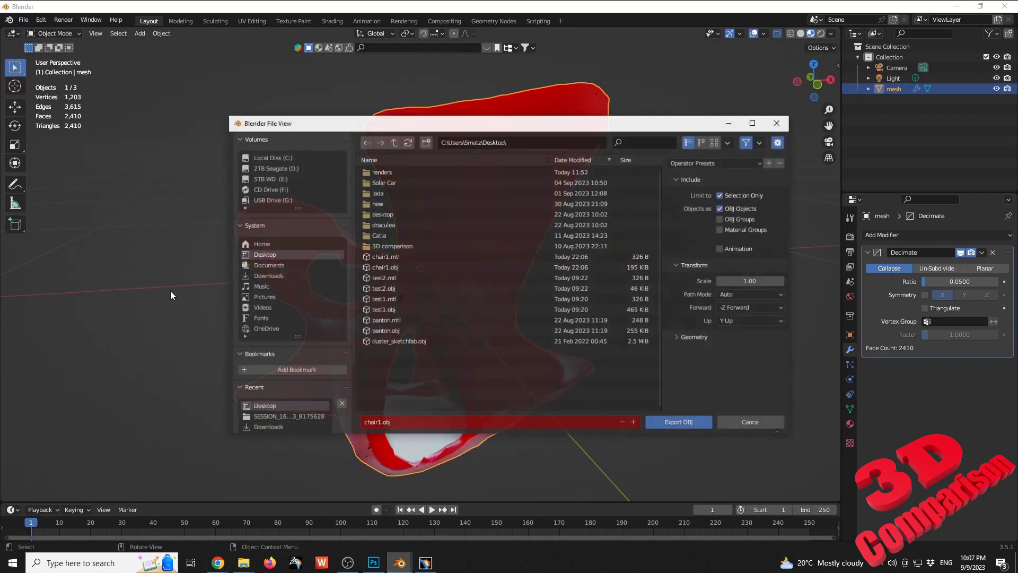
left_click(263, 255)
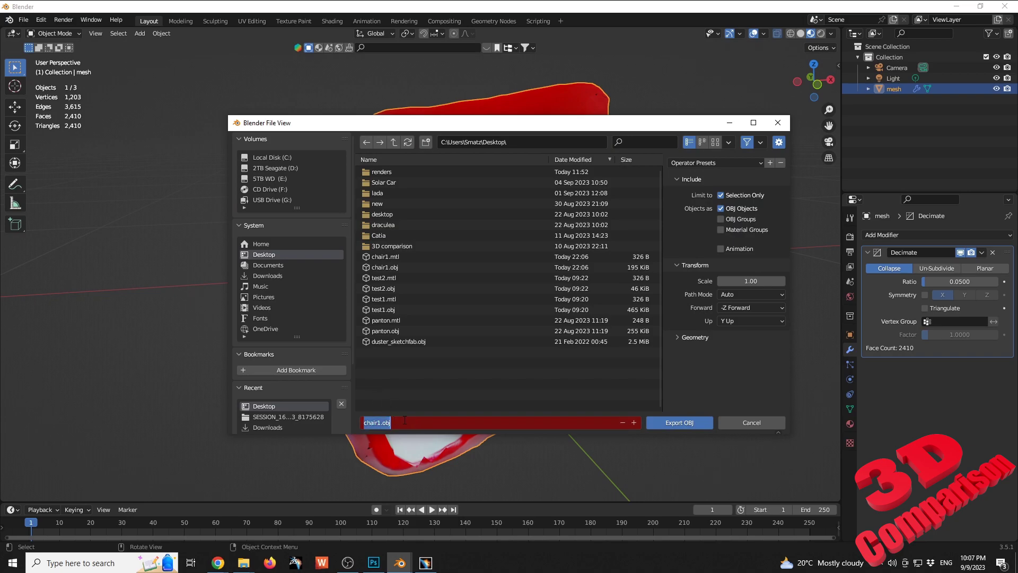
left_click(385, 423)
Step: Switch back to CATIA V5, import the chair1 OBJ file into Part1, and accept the import with its surface normals
left_click(426, 562)
left_click(375, 299)
left_click(615, 416)
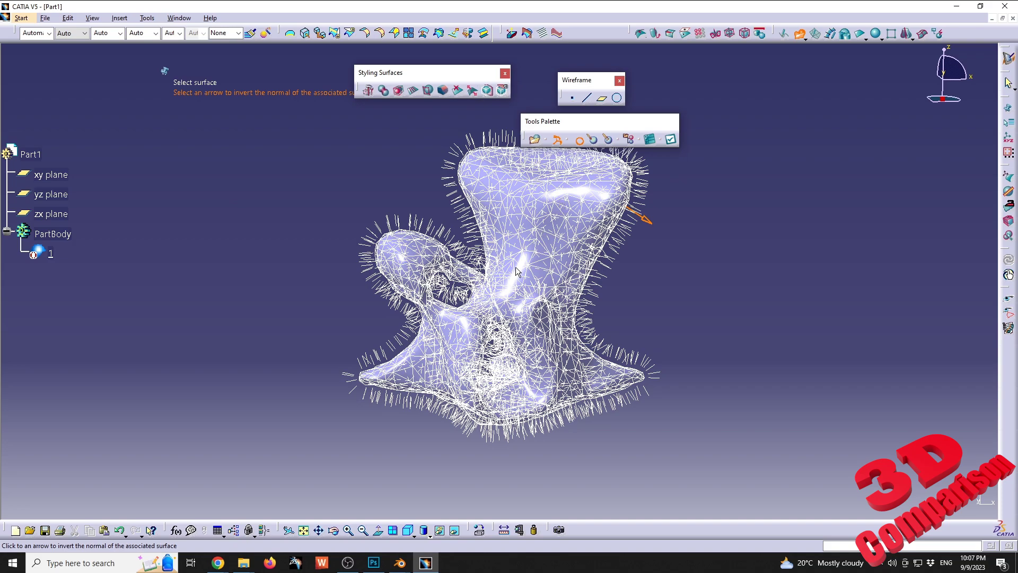
middle_click_drag(536, 221, 517, 253)
left_click(671, 138)
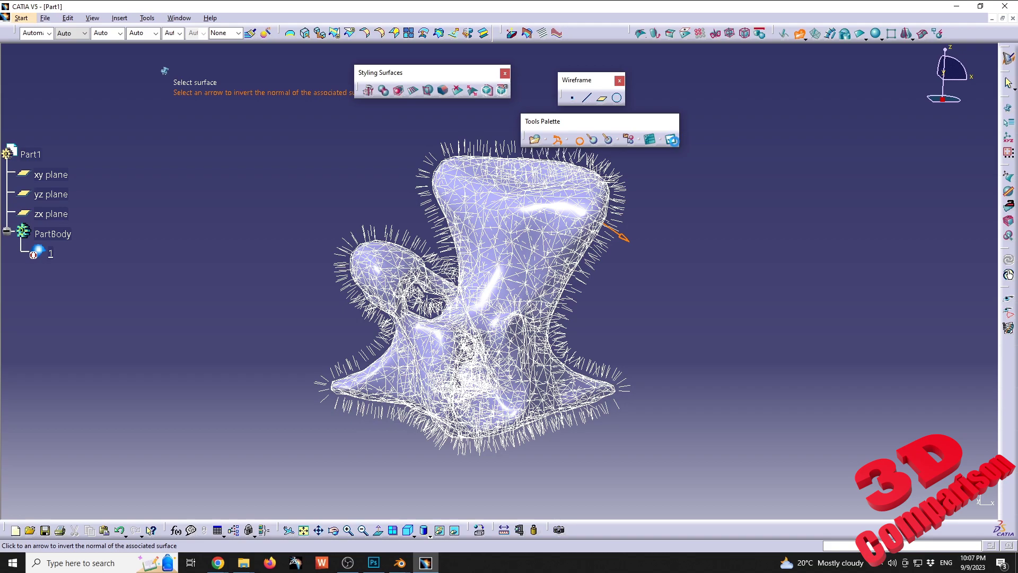
left_click(672, 138)
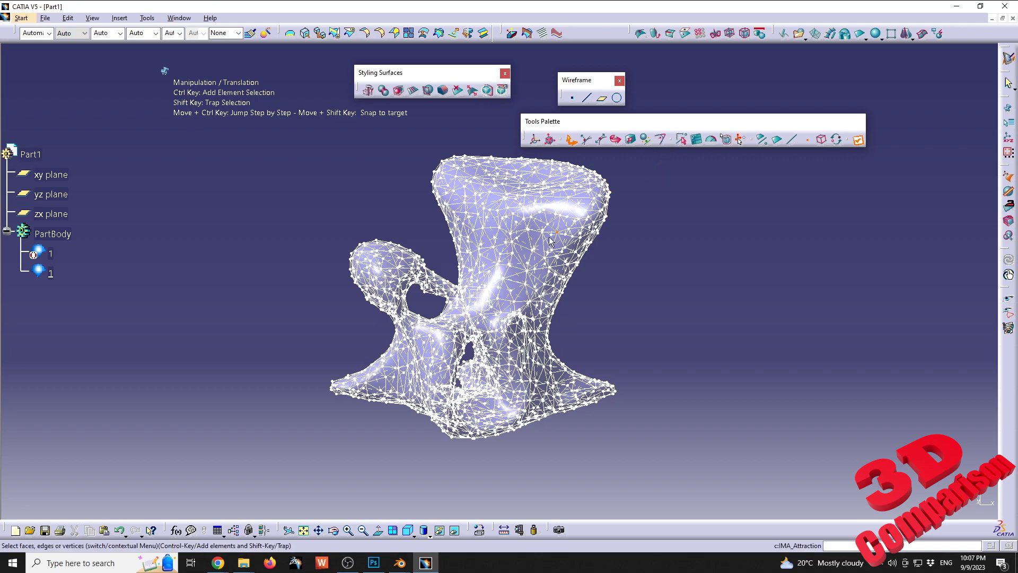
Step: Trap-select the mesh points on the upper part of the chair's armrest and translate them upward
middle_click_drag(550, 241, 395, 212)
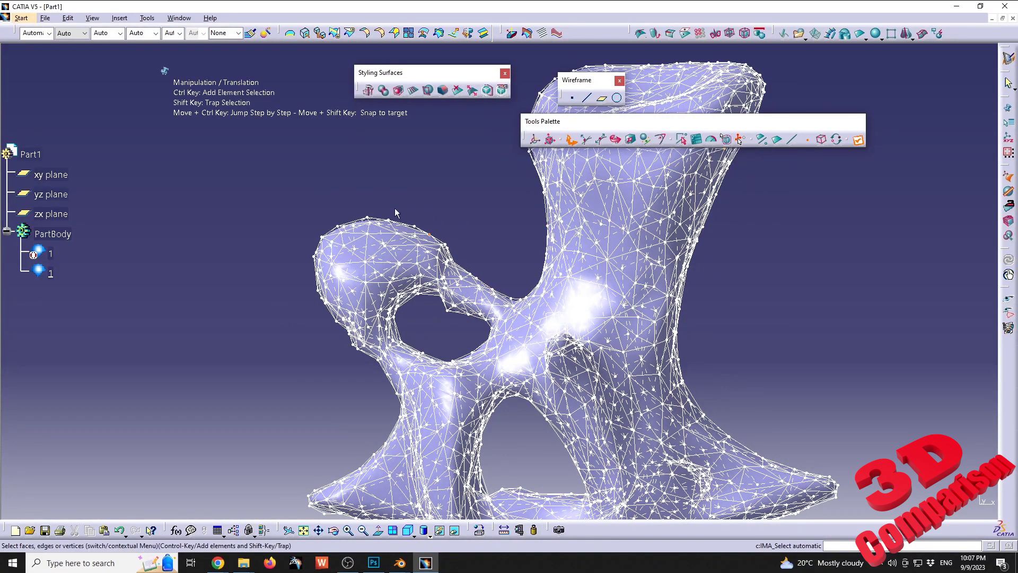
left_click_drag(259, 179, 458, 318, "shift")
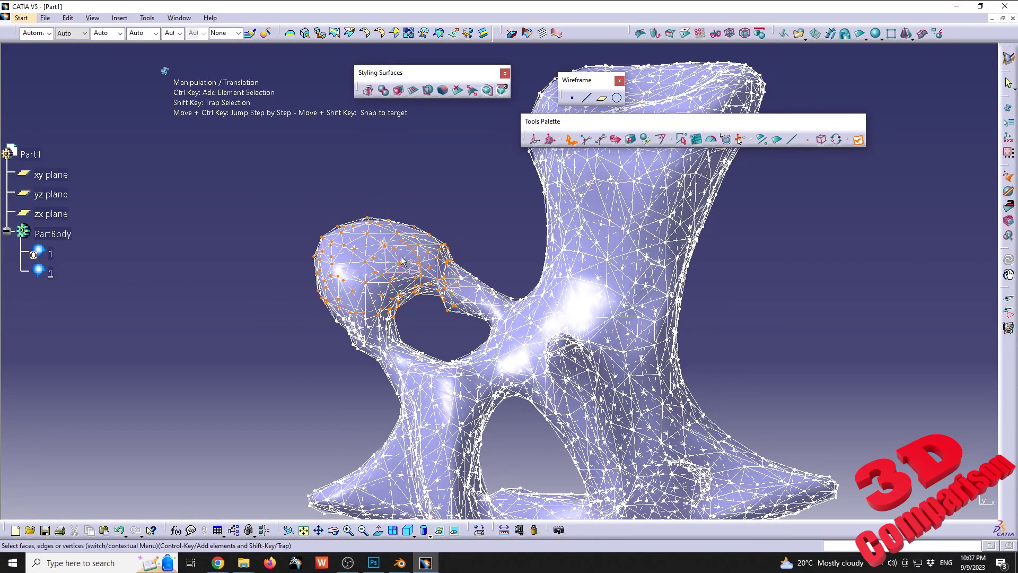
mouse_move(386, 219)
left_mouse_down()
mouse_move(386, 195)
mouse_move(395, 265)
mouse_move(386, 207)
mouse_move(384, 216)
left_mouse_up()
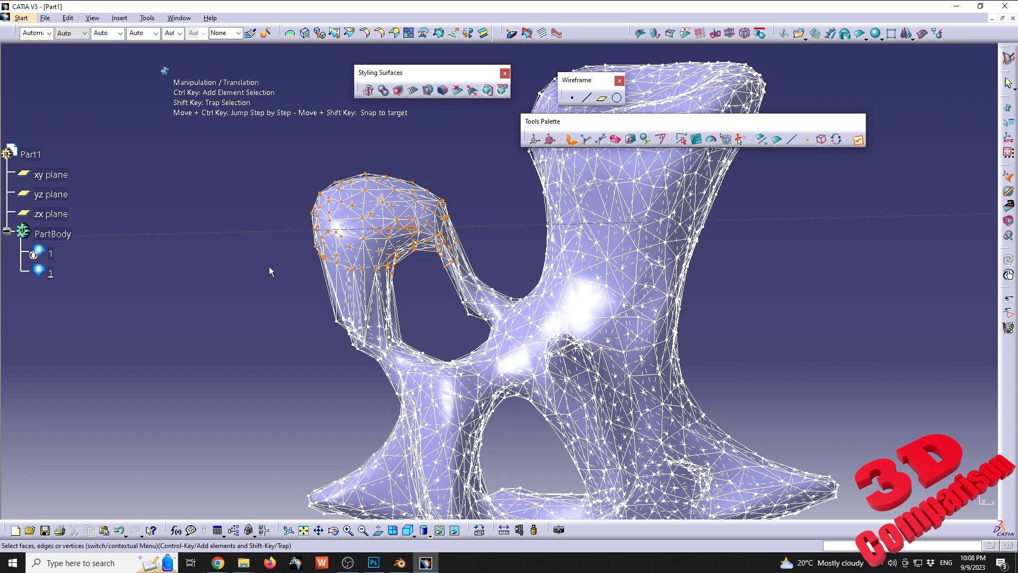
key("Escape")
Step: Scale the whole chair mesh along Y with the Affinity manipulator, compressing it and then partly stretching it back out
middle_click_drag(345, 227, 610, 286)
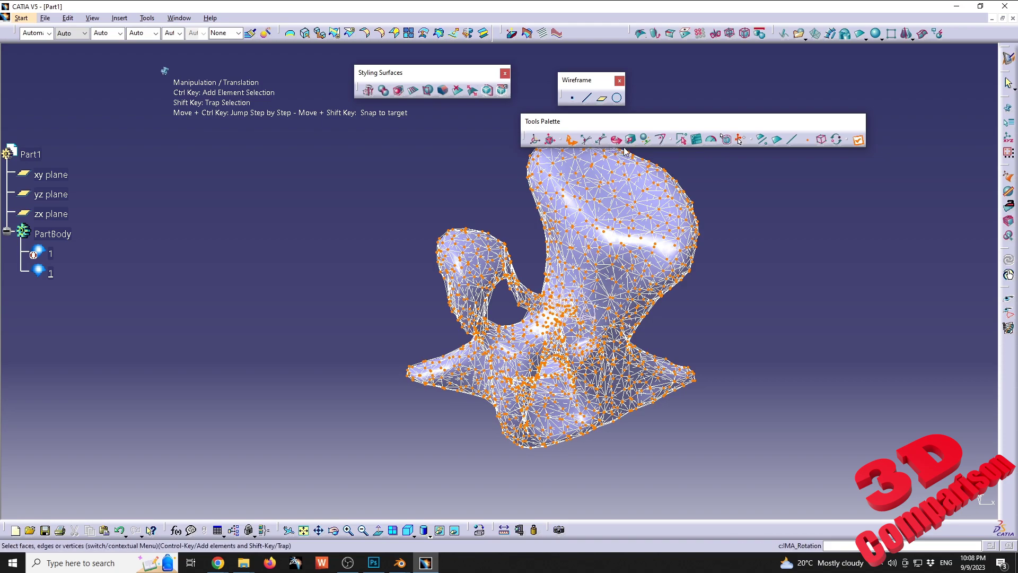
left_click(631, 139)
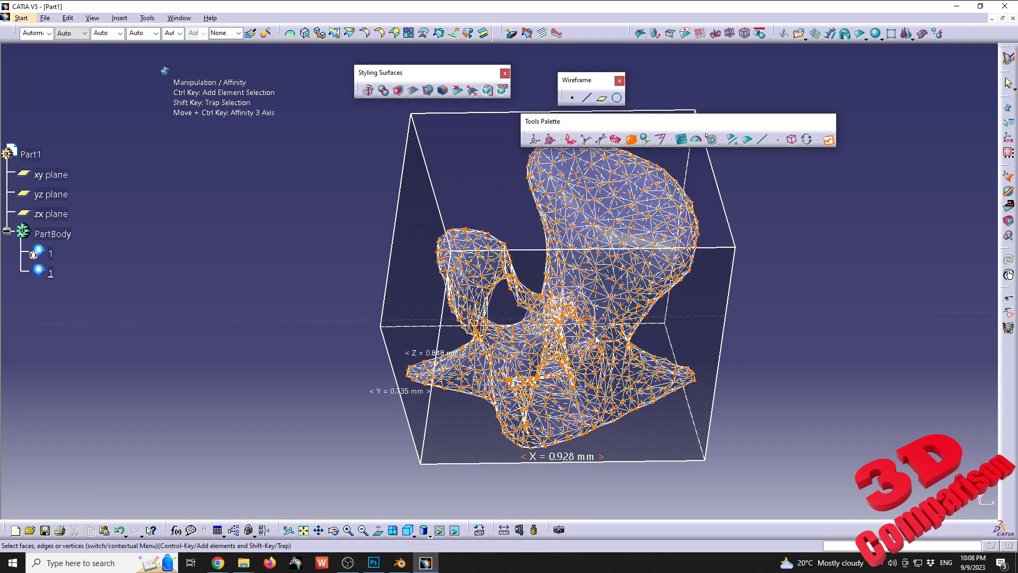
middle_click_drag(596, 339, 530, 381)
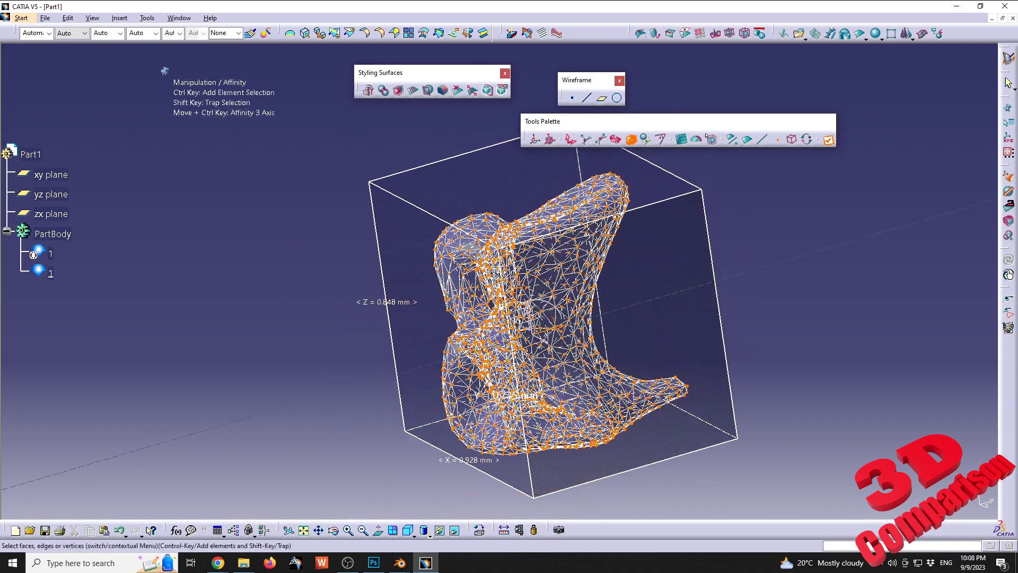
left_click(557, 328)
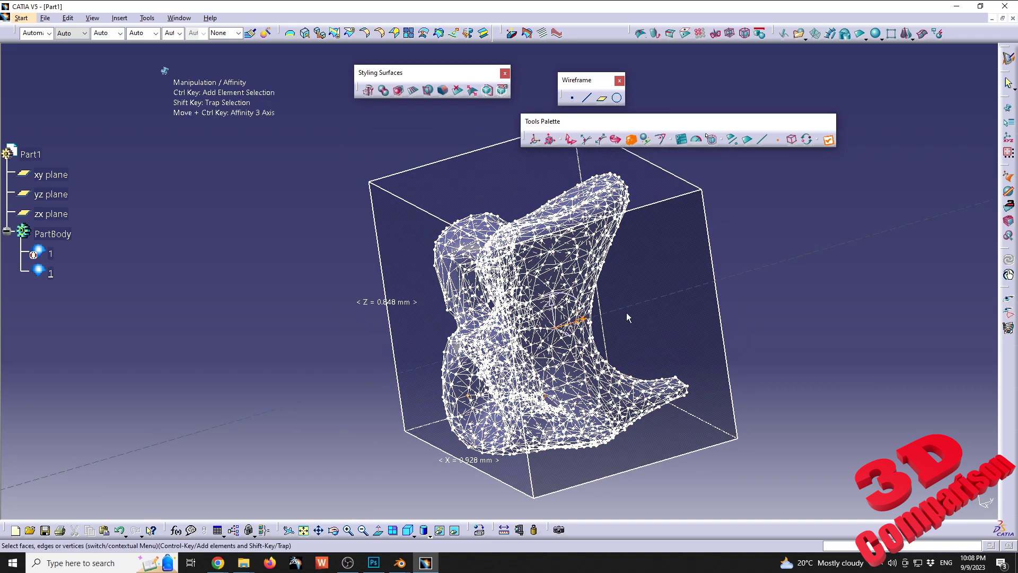
left_click(791, 139)
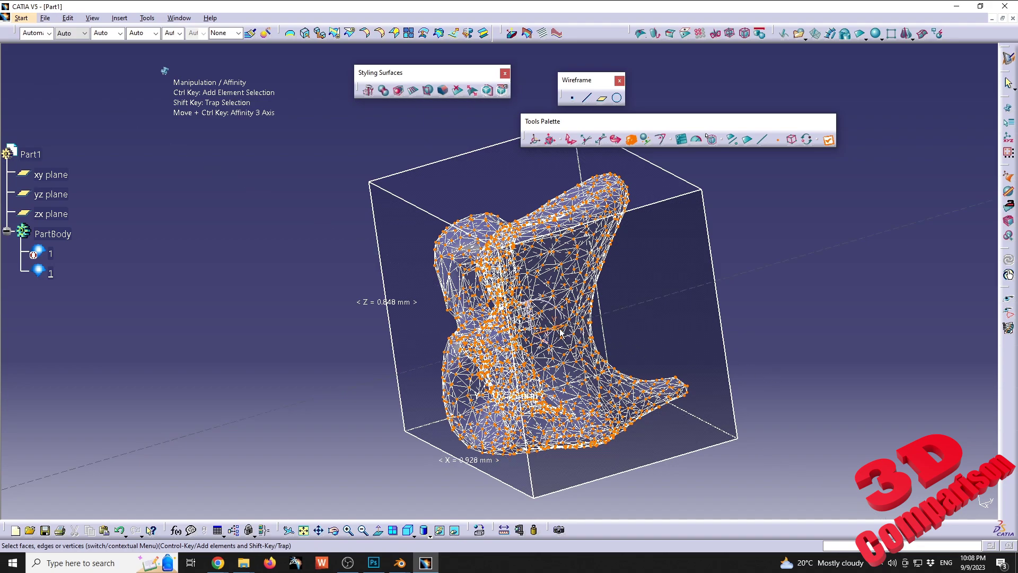
left_click_drag(552, 333, 537, 333)
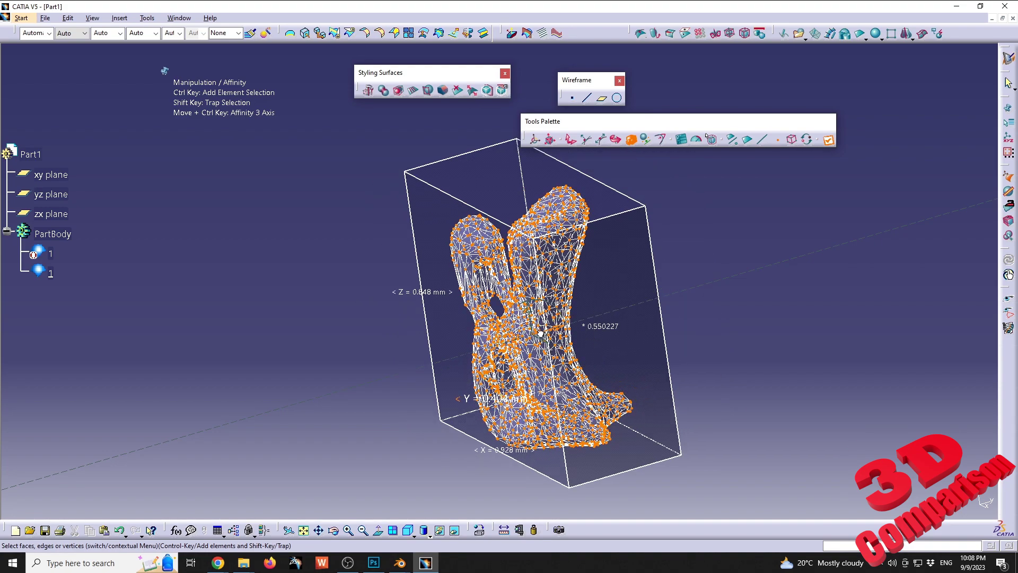
left_click_drag(546, 332, 556, 328)
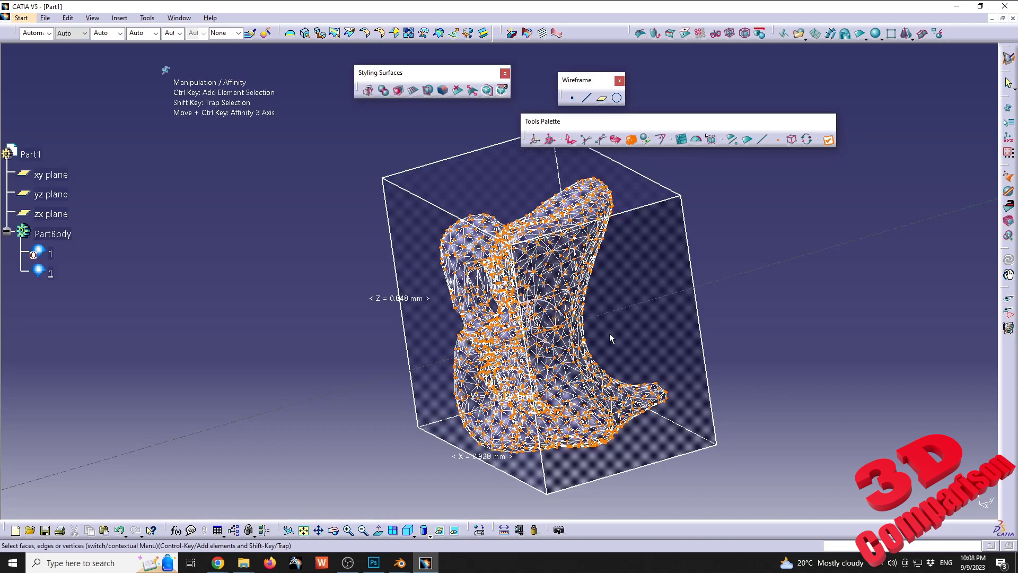
key("Escape")
left_click(399, 330)
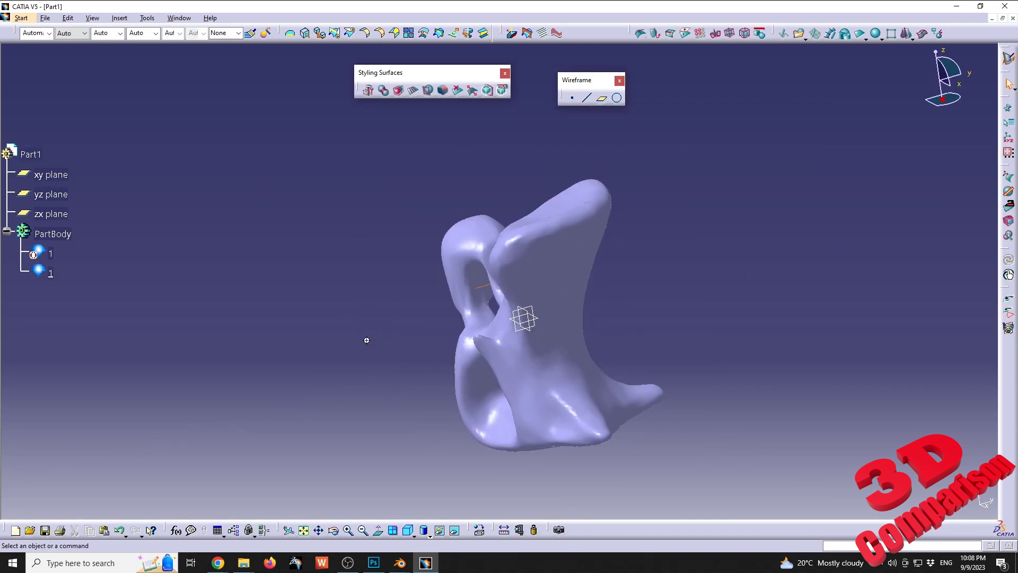
middle_click_drag(364, 341, 549, 322)
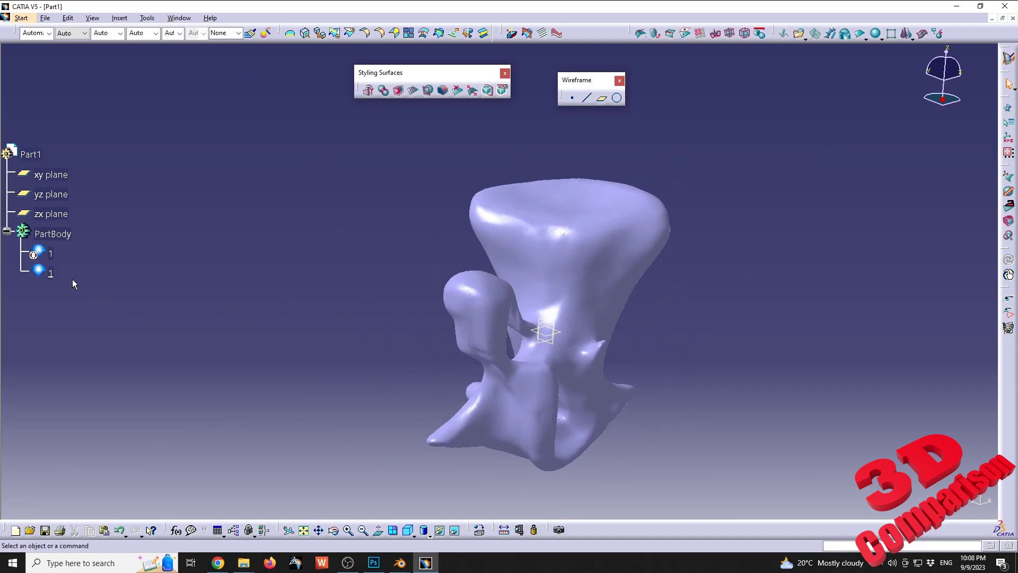
Step: Switch to Blender's main window and set the Decimate ratio of the chair mesh to 0.02
left_click(402, 568)
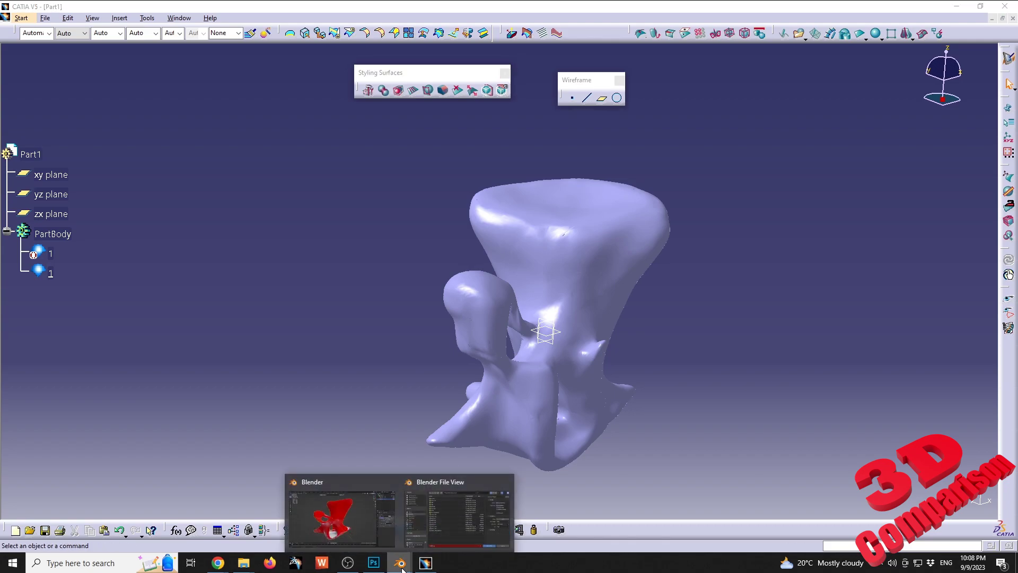
left_click(359, 537)
key("Return")
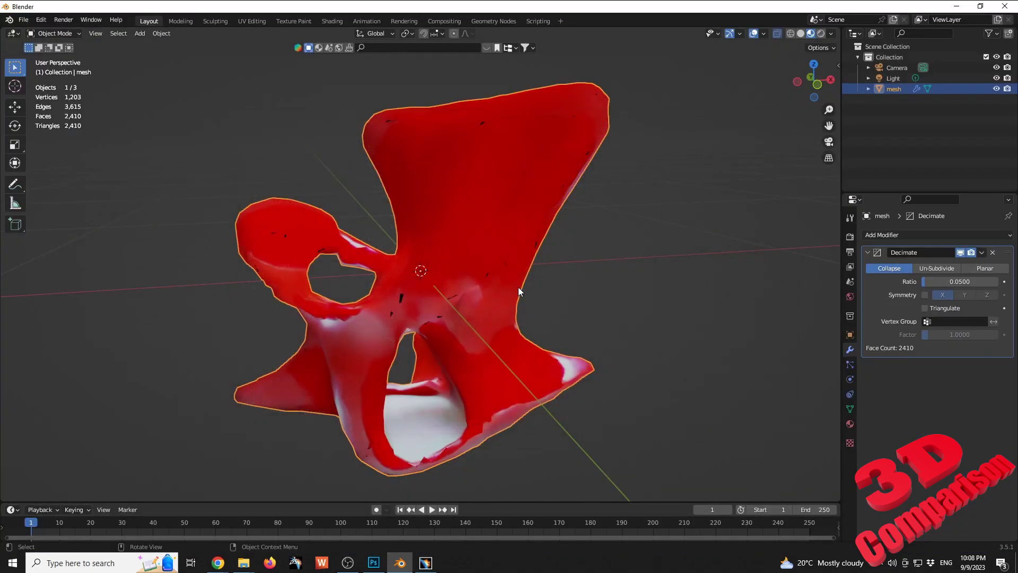
double_click(966, 282)
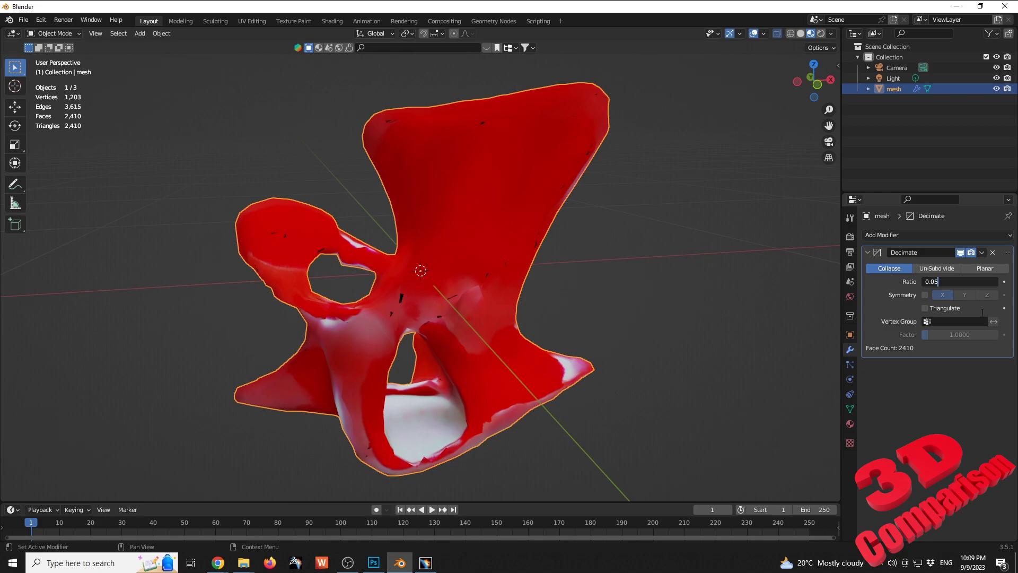
key("shift+Left")
type("2")
key("Return")
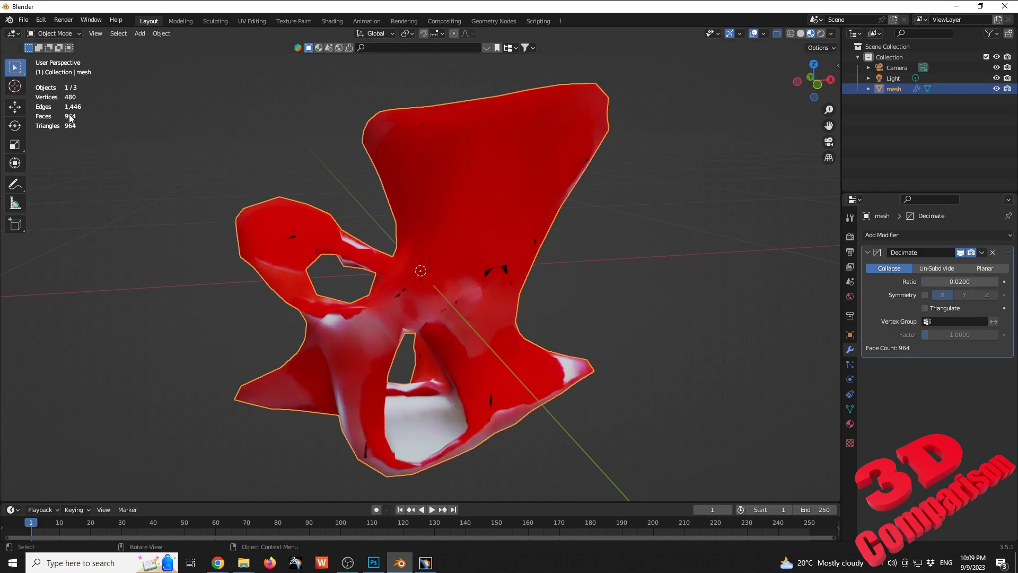
Step: Apply flat shading to the decimated chair mesh to reveal its individual faces
left_click(965, 280)
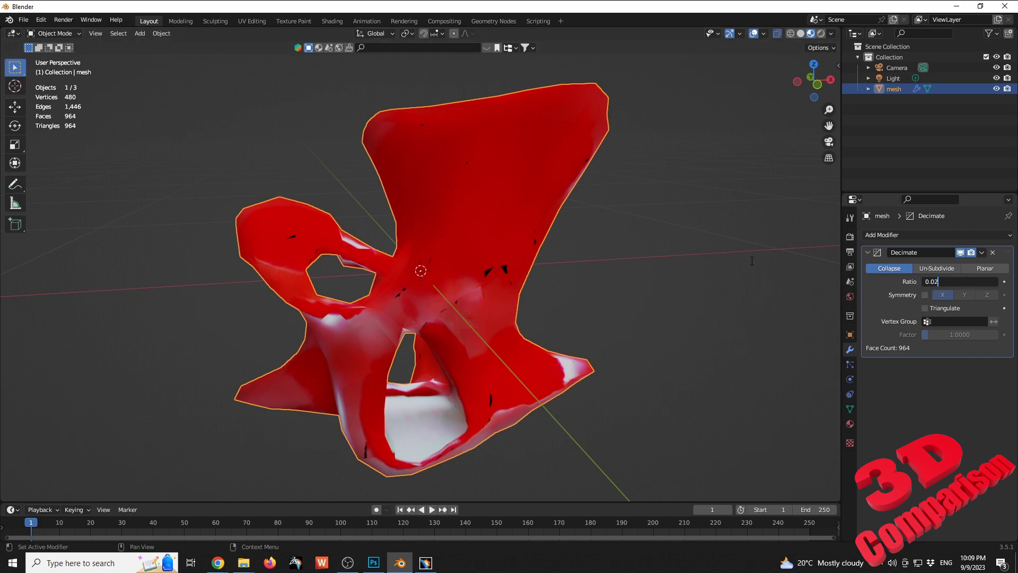
key("Return")
right_click(508, 196)
left_click(495, 219)
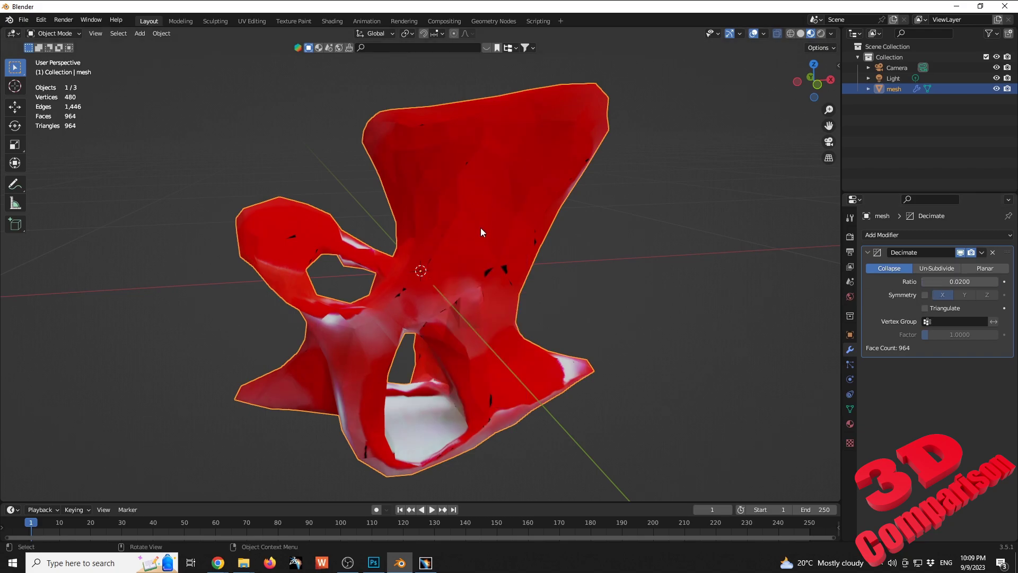
right_click(485, 207)
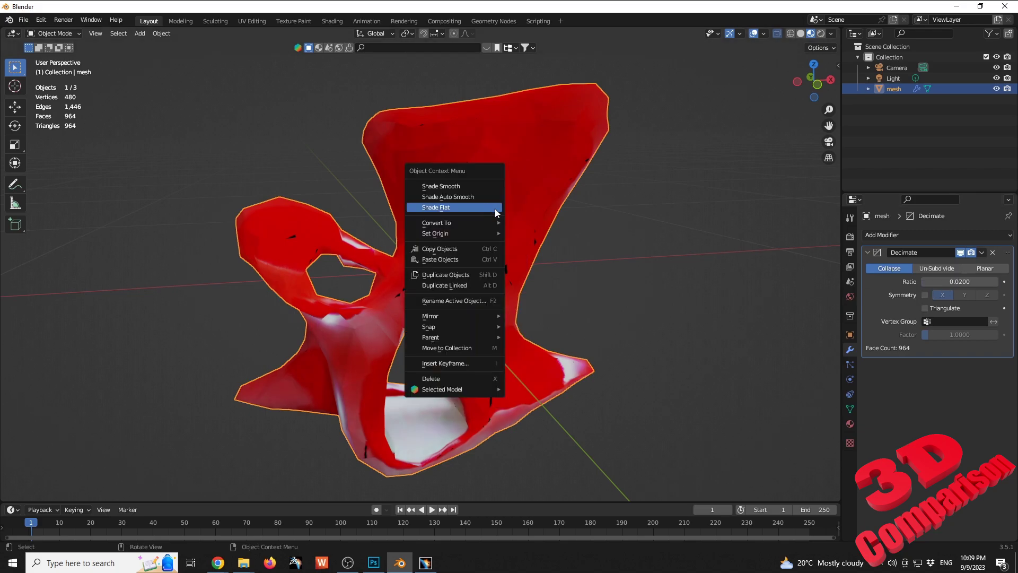
left_click(453, 186)
Step: Set the Decimate ratio to 0.005 and apply smooth shading to the chair mesh
left_click(963, 282)
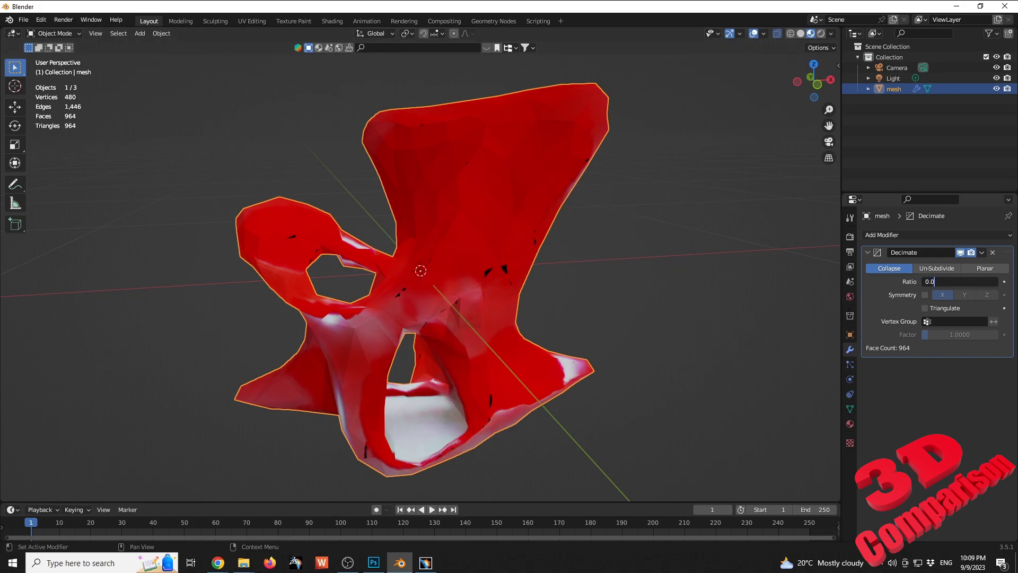
key("Return")
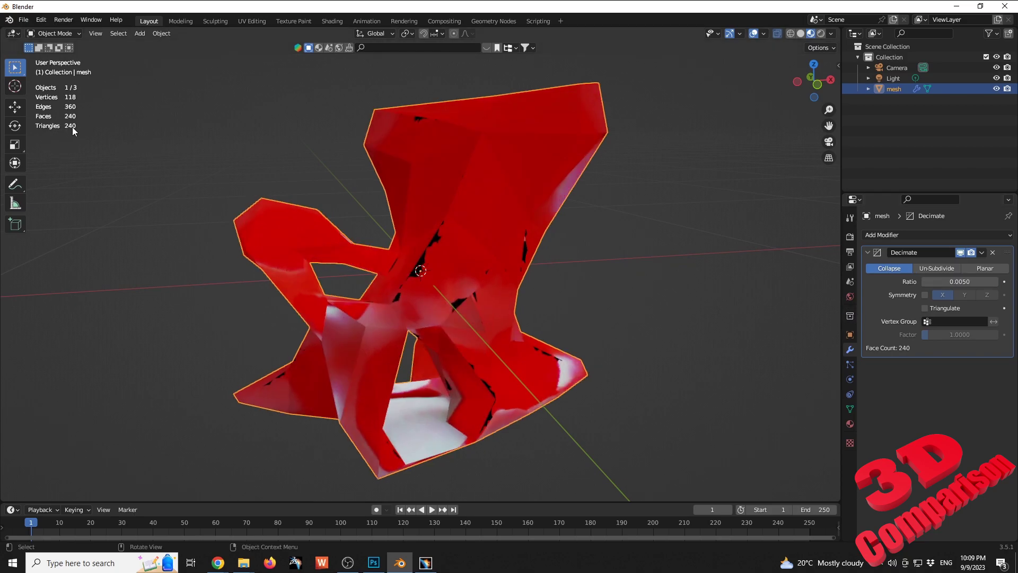
mouse_move(607, 226)
middle_mouse_down()
mouse_move(480, 225)
mouse_move(511, 200)
mouse_move(613, 233)
mouse_move(596, 210)
middle_mouse_up()
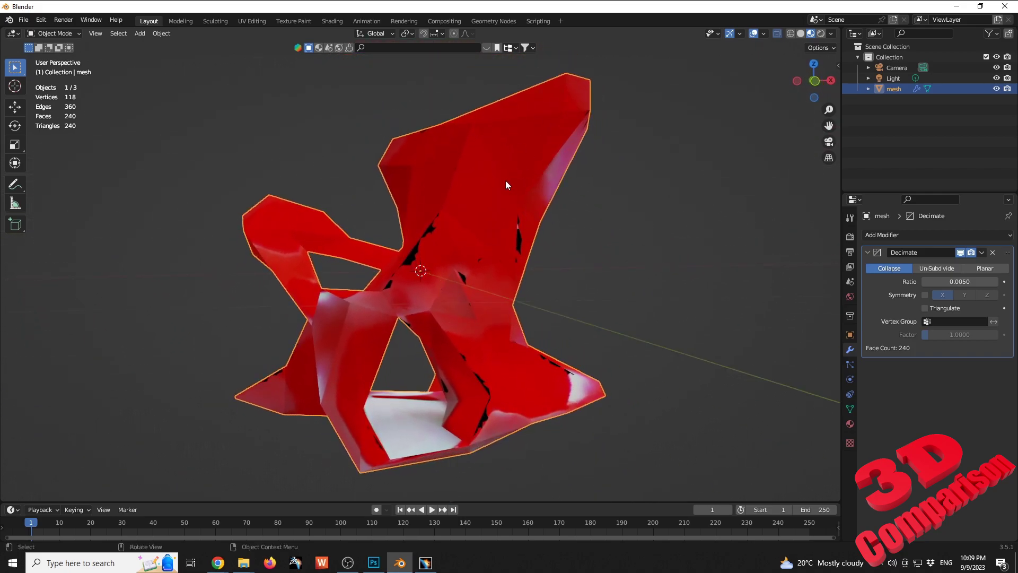
middle_click_drag(506, 185, 487, 196)
right_click(487, 197)
left_click(469, 175)
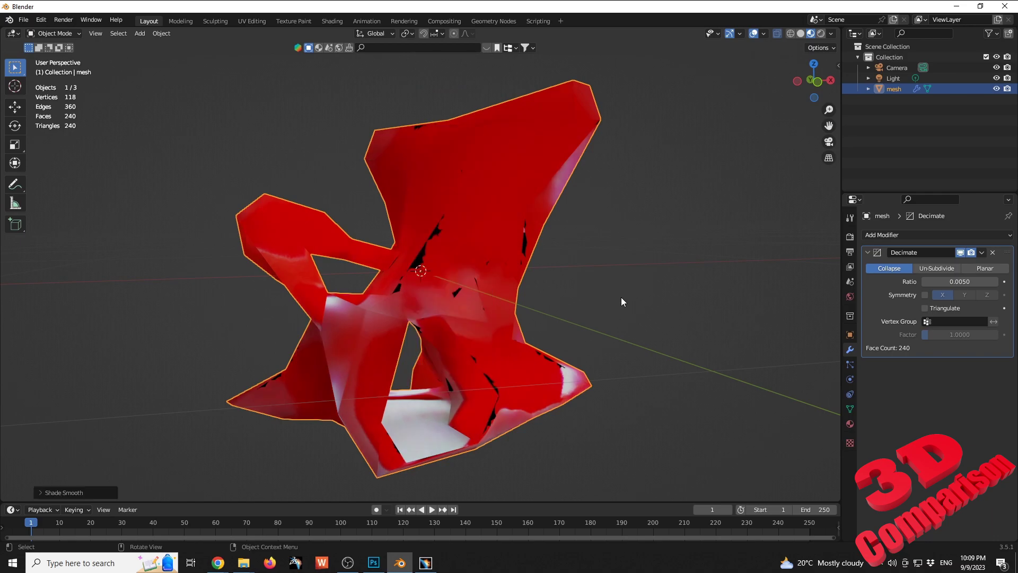
middle_click_drag(621, 298, 588, 273)
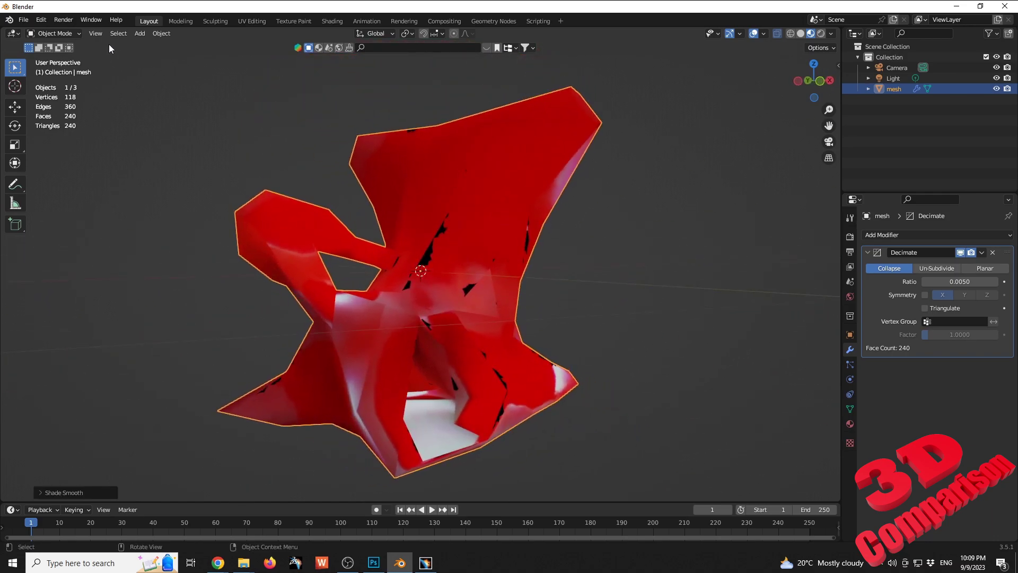
Step: Export the decimated chair mesh to the Desktop folder as chair2.obj in the legacy Wavefront OBJ format
left_click(23, 20)
mouse_move(69, 174)
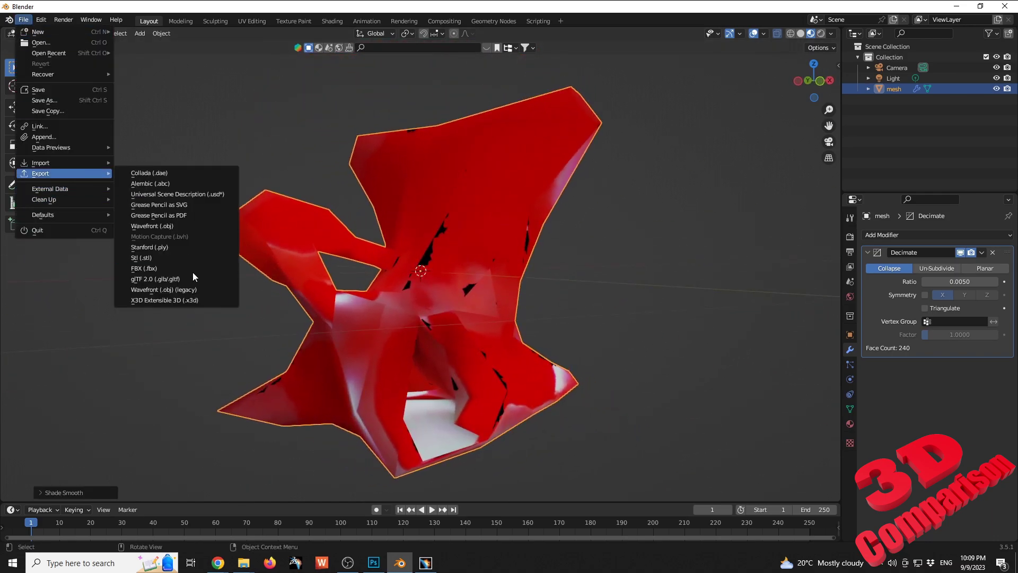
left_click(185, 291)
left_click(383, 423)
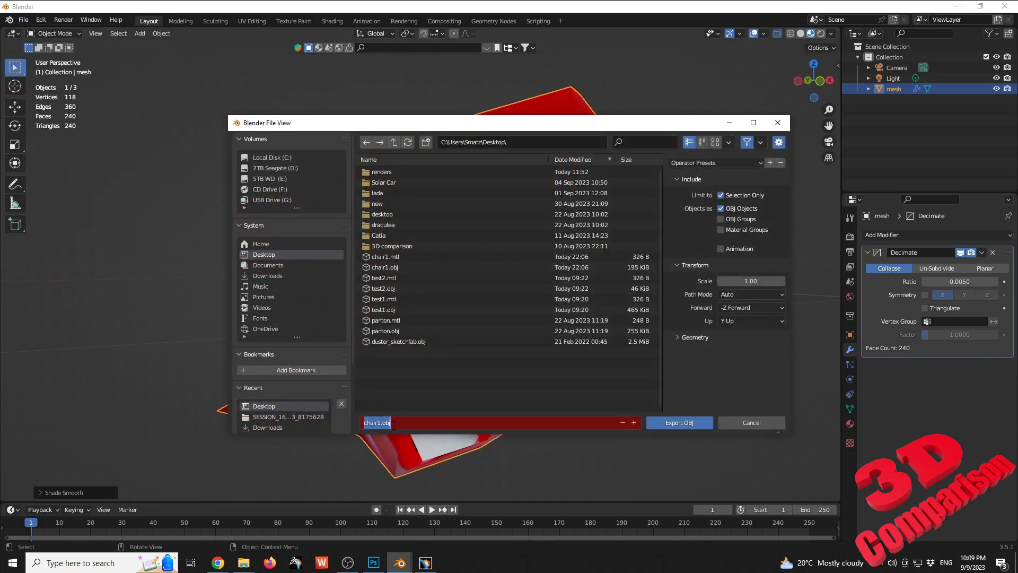
left_click(383, 422)
left_click(676, 422)
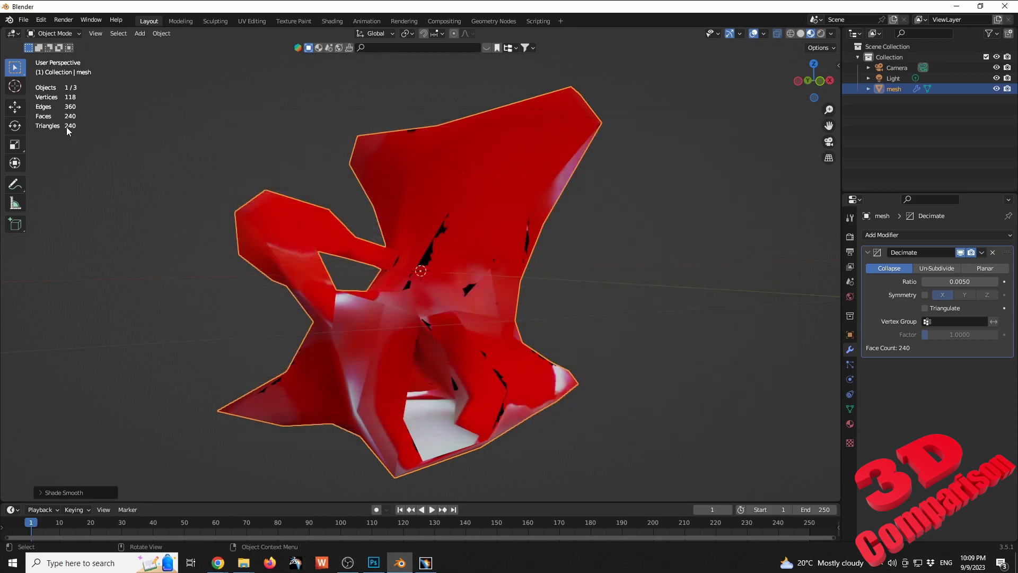
Step: Switch to CATIA V5, import the chair2 OBJ file from the Desktop into Part1, and accept its surface normals
left_click(426, 562)
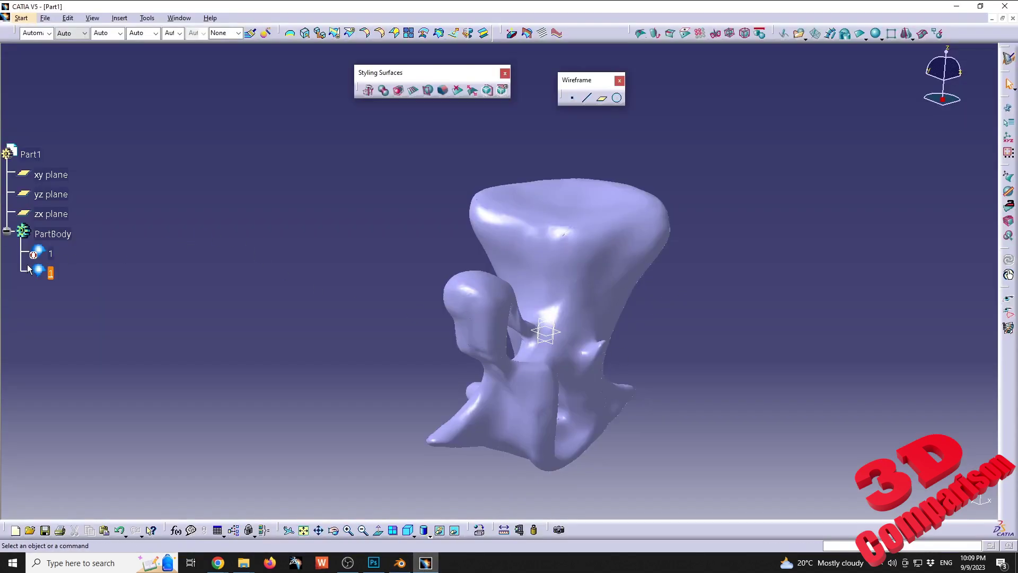
middle_click_drag(466, 339, 584, 302)
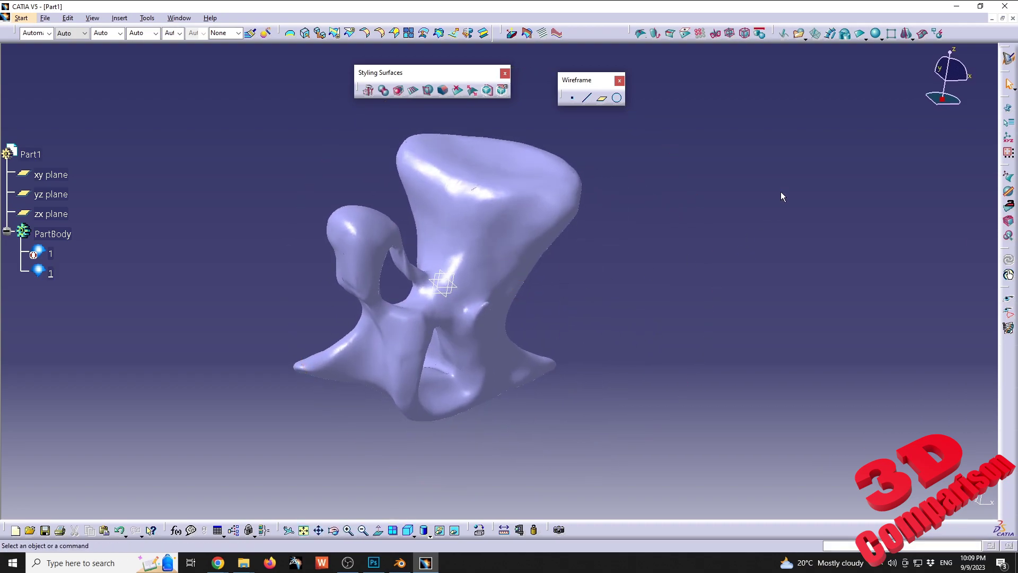
left_click(801, 35)
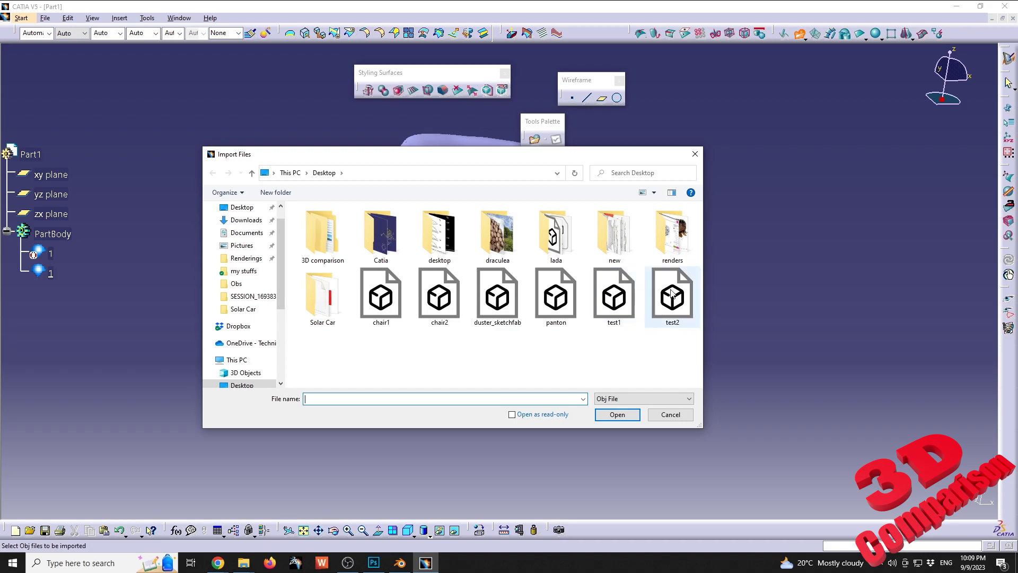
left_click(424, 297)
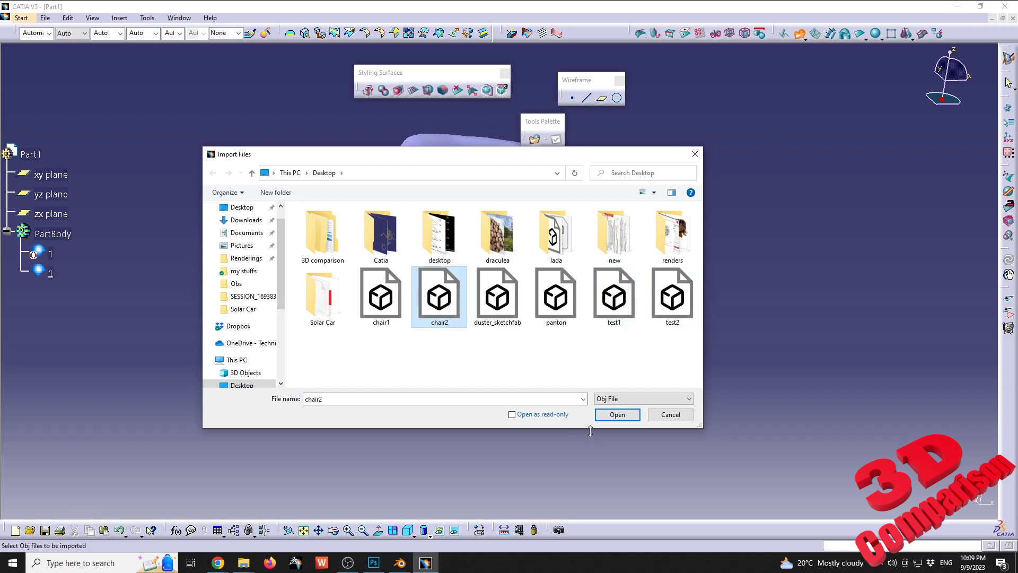
left_click(607, 416)
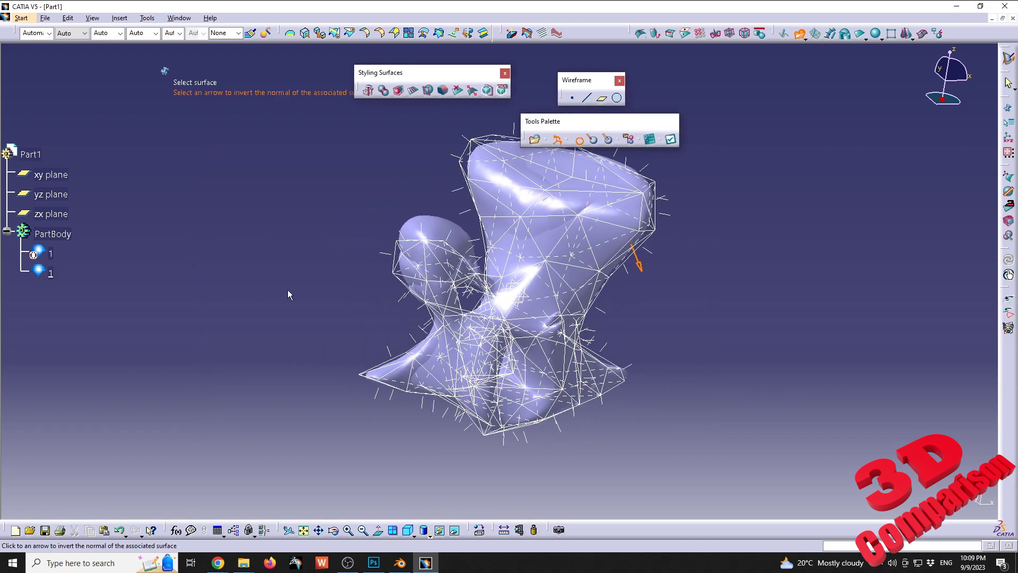
middle_click_drag(354, 295, 289, 314)
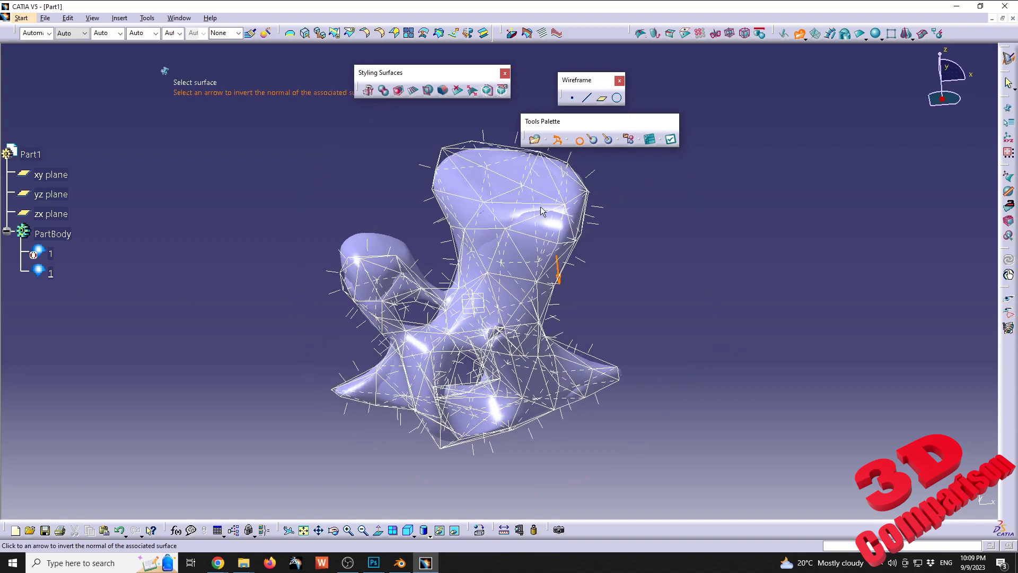
middle_click_drag(517, 331, 430, 251)
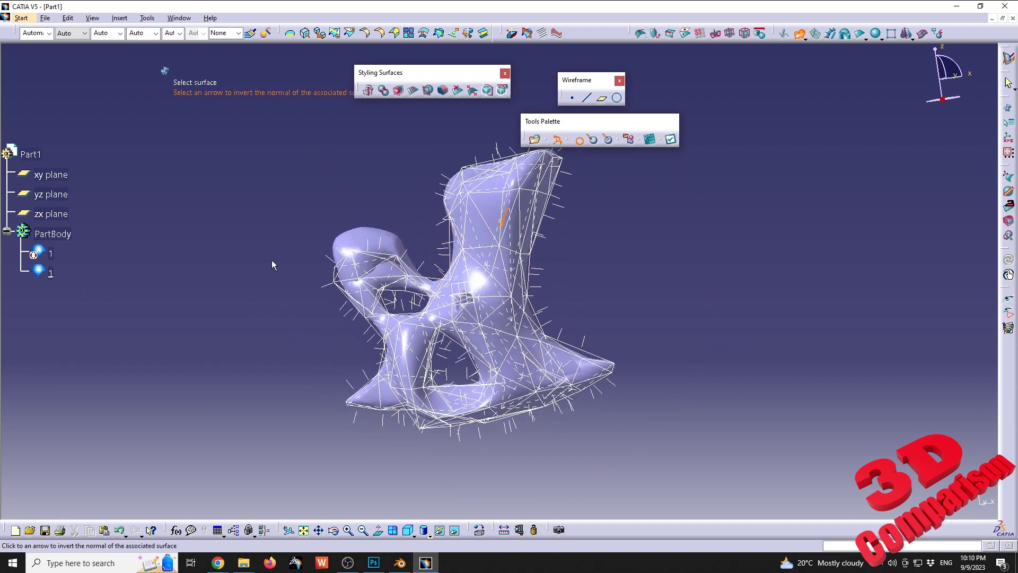
left_click(671, 139)
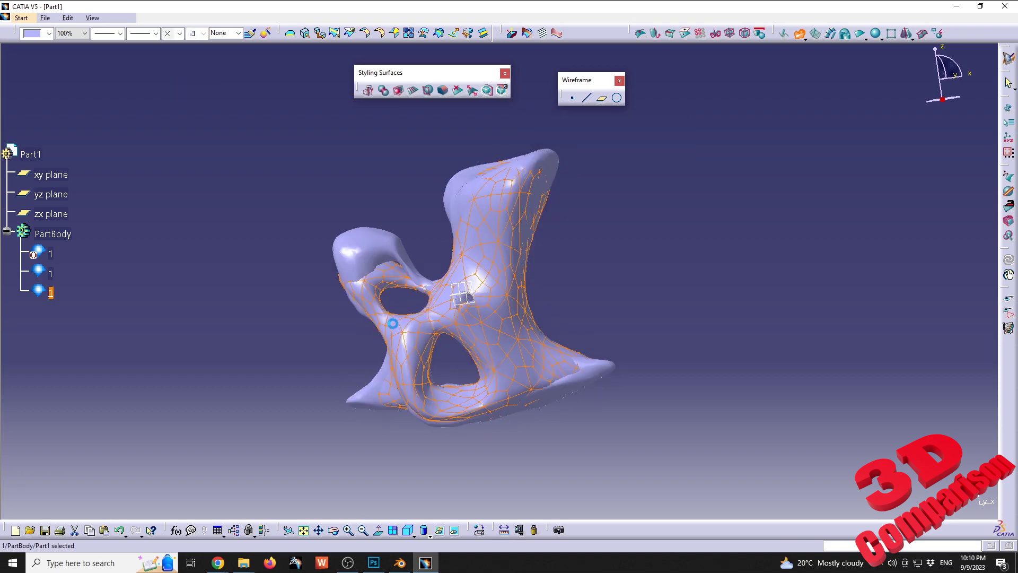
Step: Color the newly imported chair surface red to distinguish it from the other imported versions
left_click(32, 34)
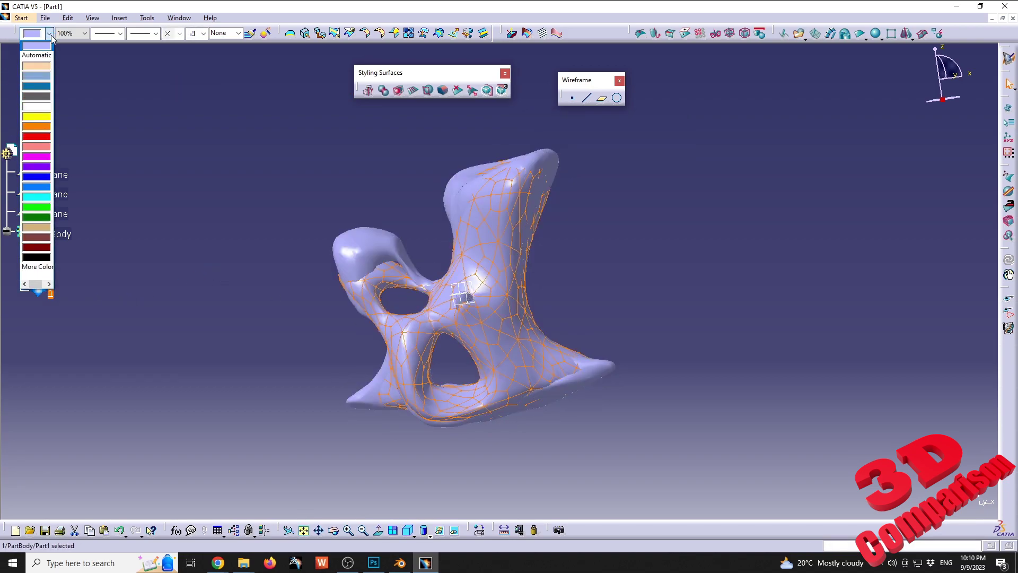
left_click(40, 139)
left_click(270, 267)
middle_click_drag(271, 268, 610, 323)
Step: Open the red chair surface for modification, select the armrest's end vertices on its control cage, and pull them outward
double_click(57, 295)
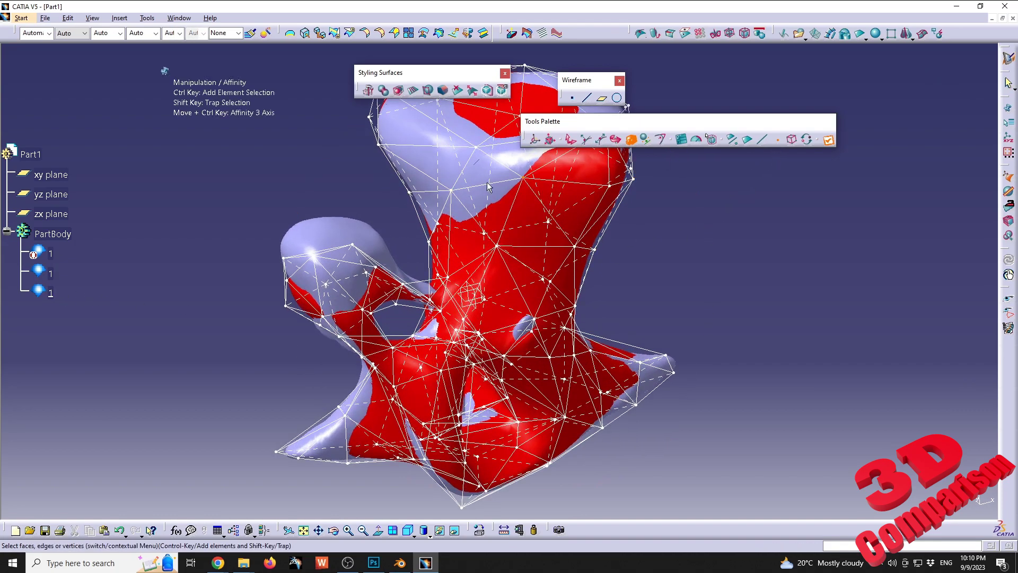
left_click_drag(235, 215, 368, 363, "shift")
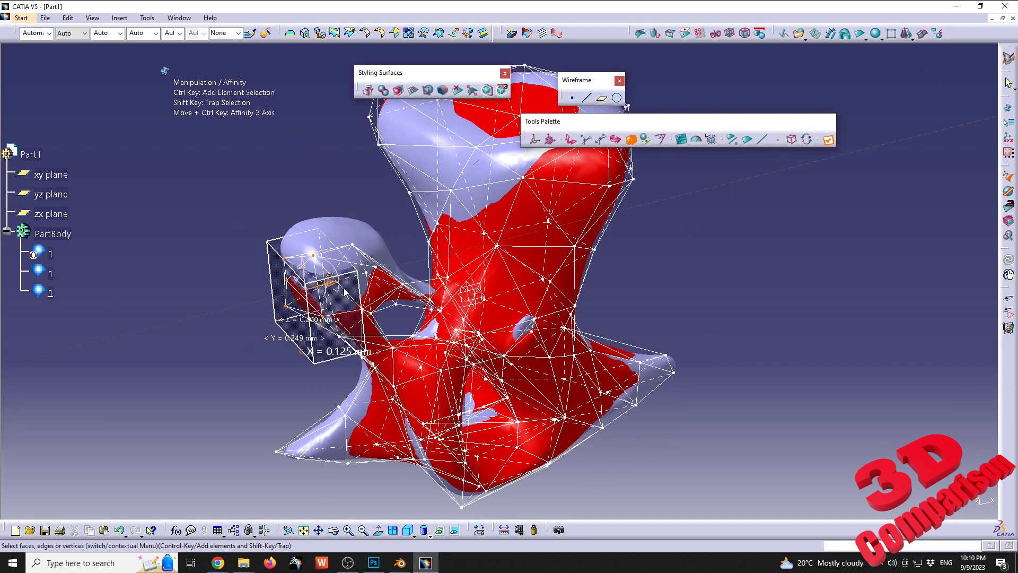
middle_click_drag(321, 297, 371, 312)
left_click_drag(336, 302, 300, 324)
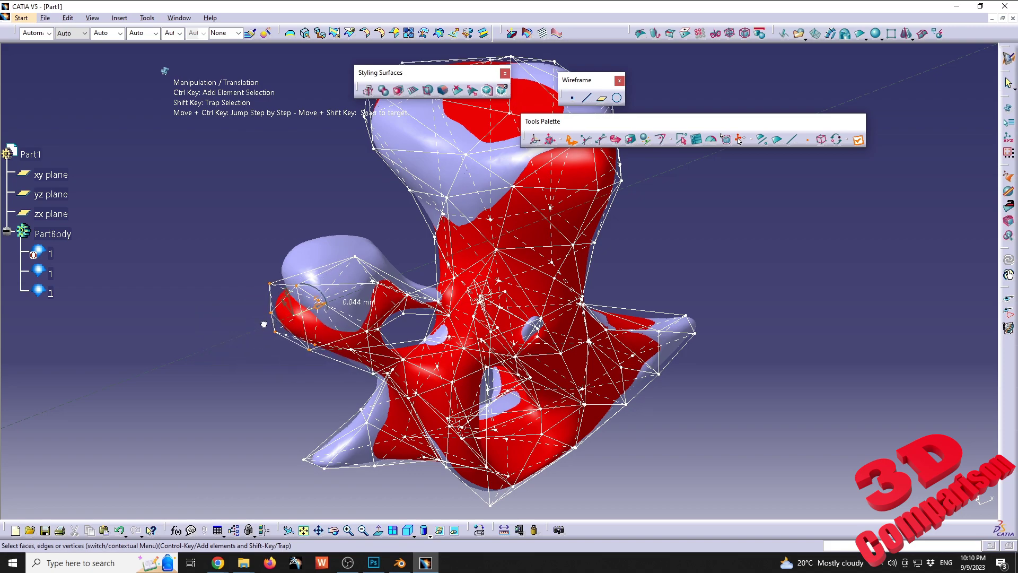
middle_click_drag(300, 325, 342, 284)
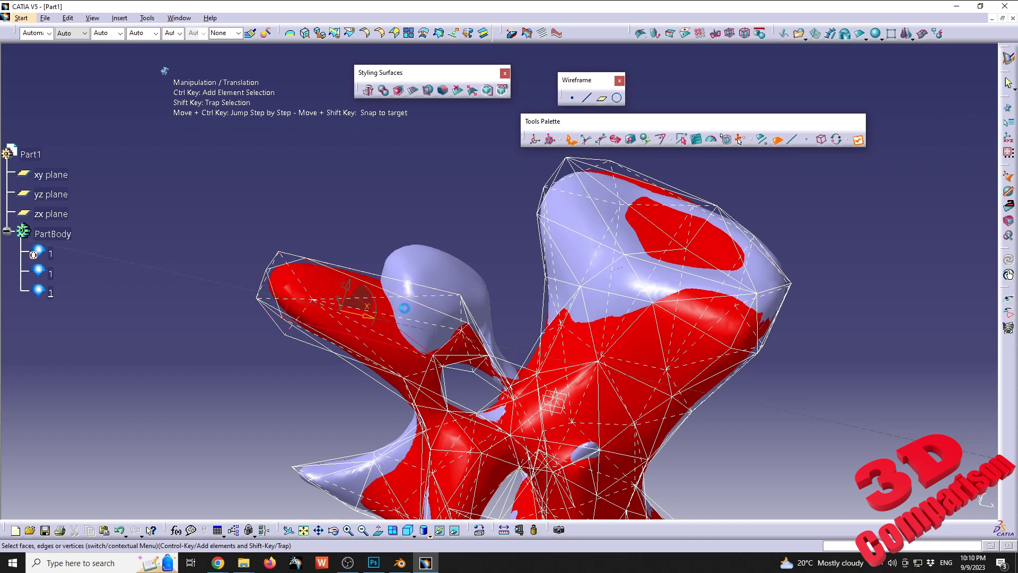
Step: Raise the extended armrest's upper cage edge about 0.27 mm along Z and leave the surface editor
middle_click_drag(442, 330, 403, 276)
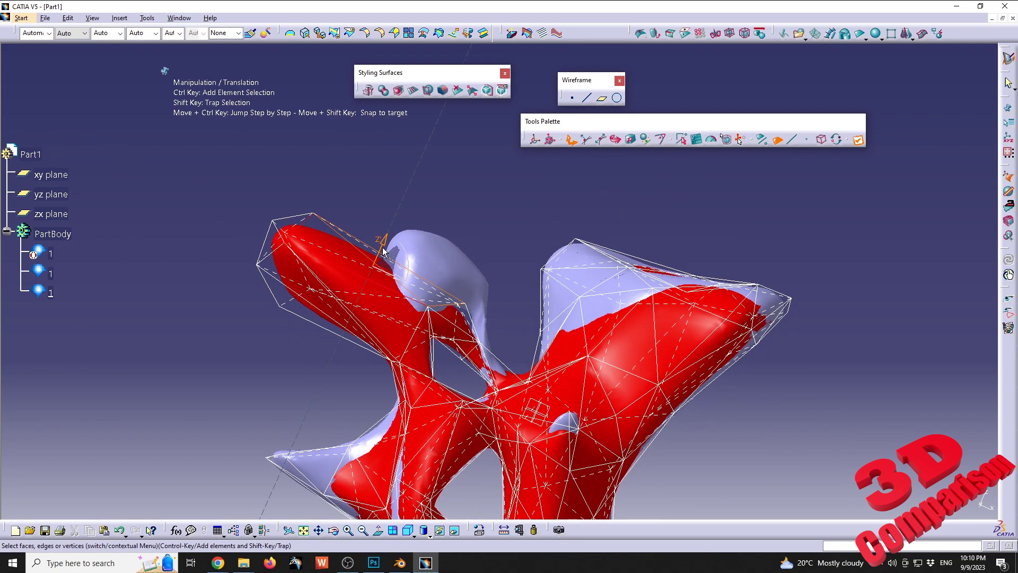
left_click_drag(382, 251, 463, 141)
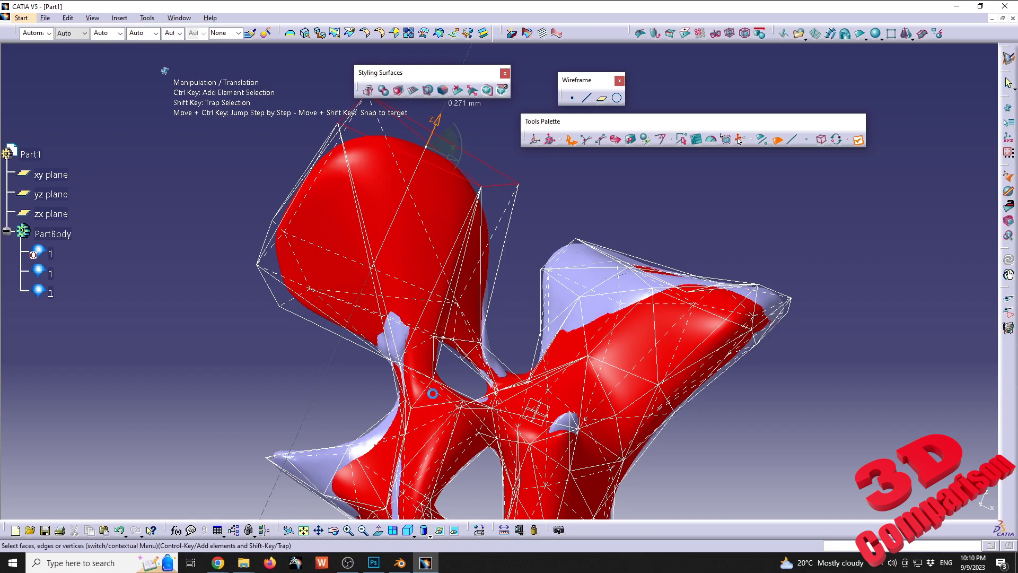
middle_click_drag(432, 393, 483, 324)
middle_click_drag(594, 233, 537, 317)
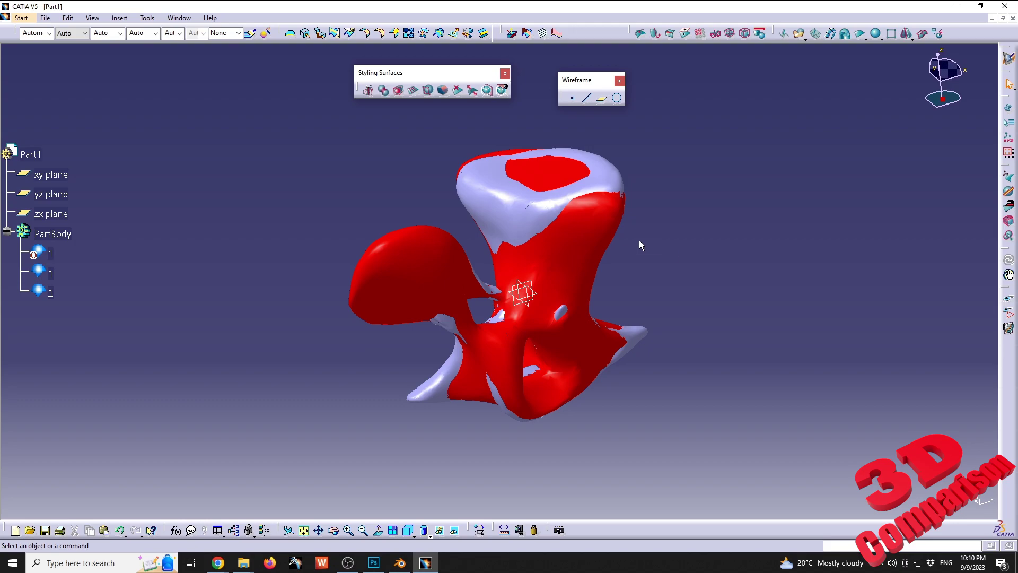
Step: Switch to Blender and examine the chair's albedo.png texture layout beside its dense textured mesh in the UV Editing workspace
left_click(400, 562)
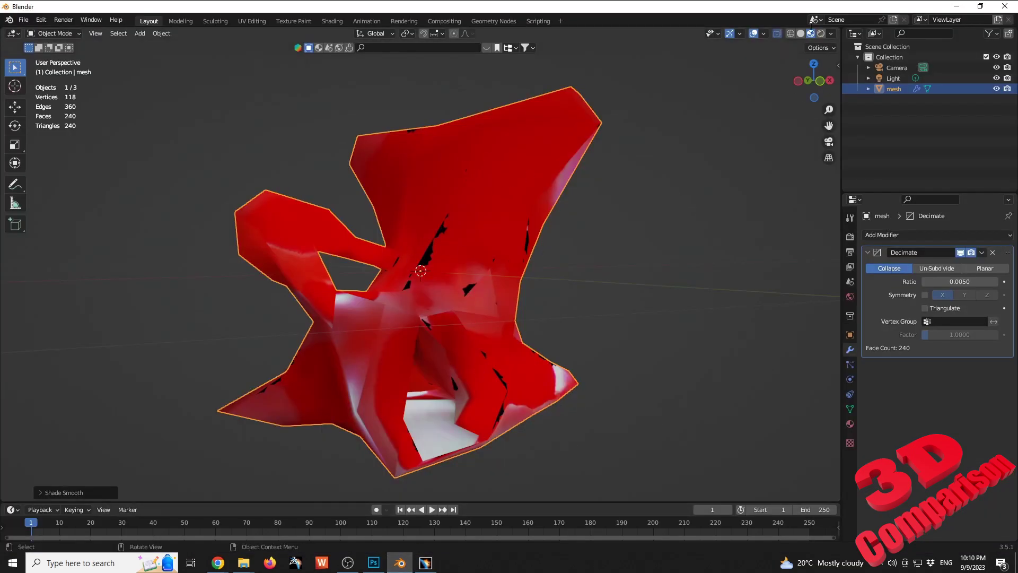
left_click(262, 20)
scroll(235, 284, "down", 4)
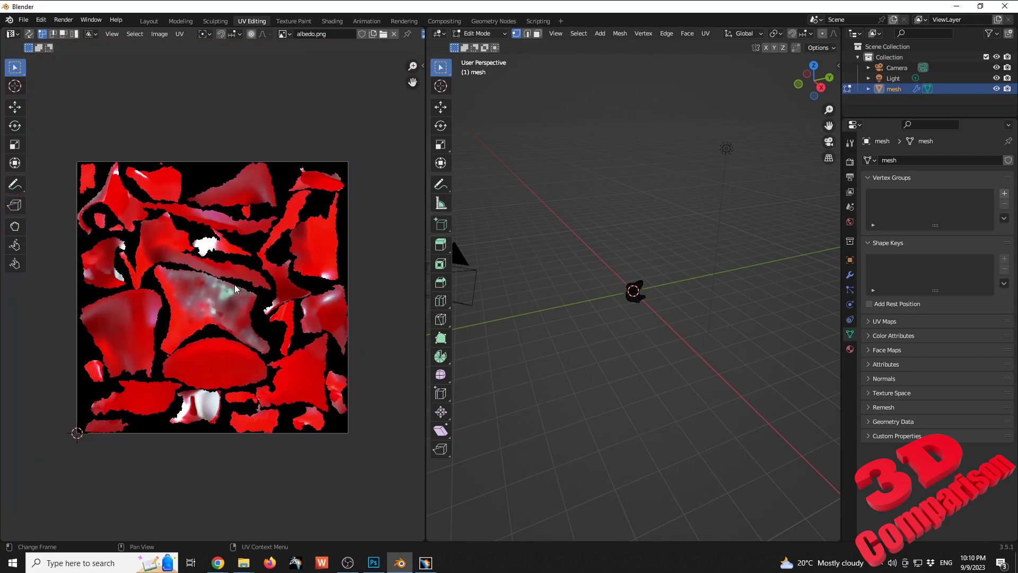
scroll(642, 291, "up", 6)
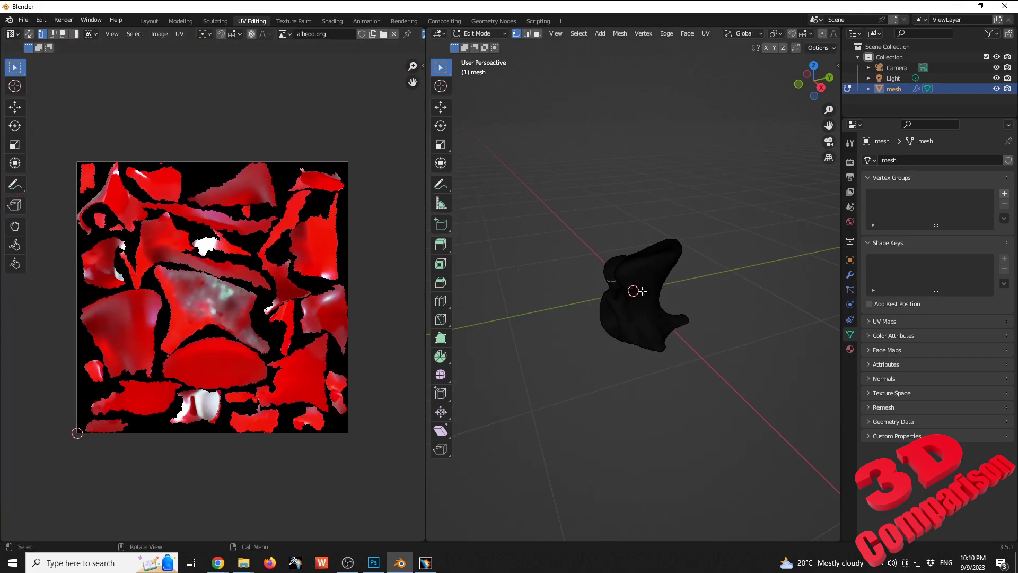
scroll(642, 291, "up", 4)
left_click_drag(842, 40, 971, 38)
left_click(960, 34)
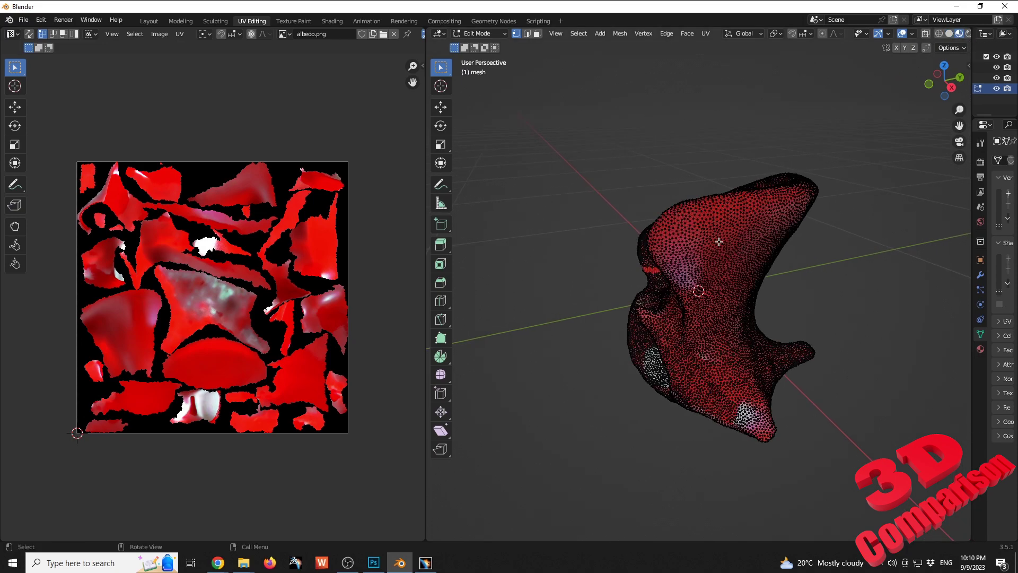
mouse_move(653, 264)
middle_mouse_down()
mouse_move(742, 244)
mouse_move(769, 253)
middle_mouse_up()
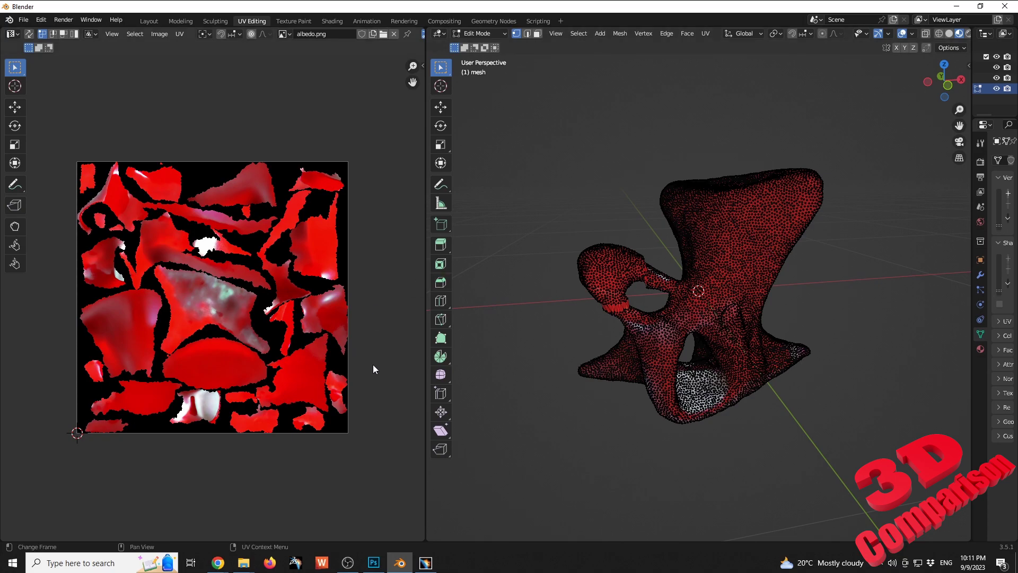
Step: Return to CATIA and apply the DS Red painting material from the default catalog to the edited chair surface
key("alt+Tab")
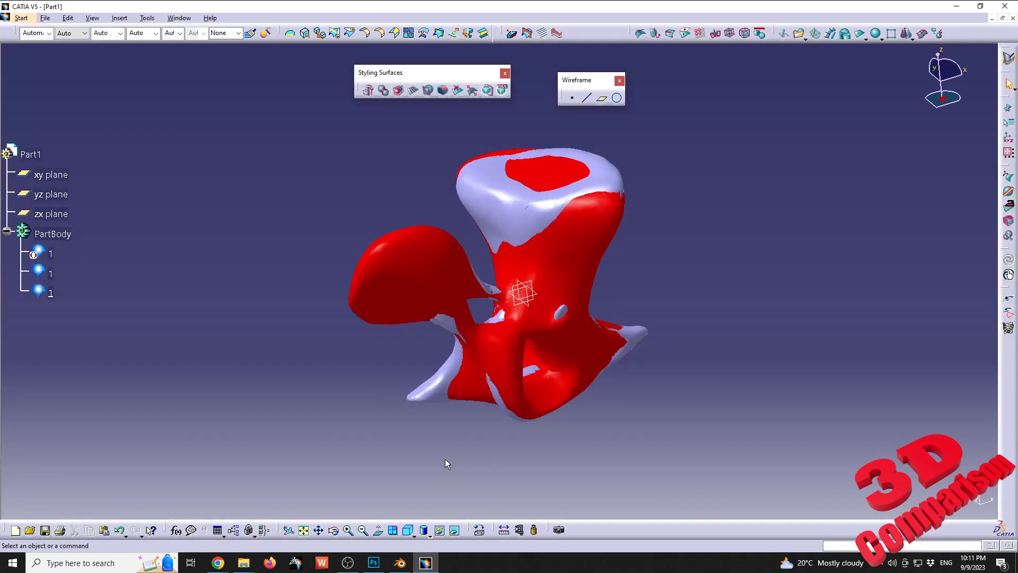
middle_click_drag(620, 404, 483, 456)
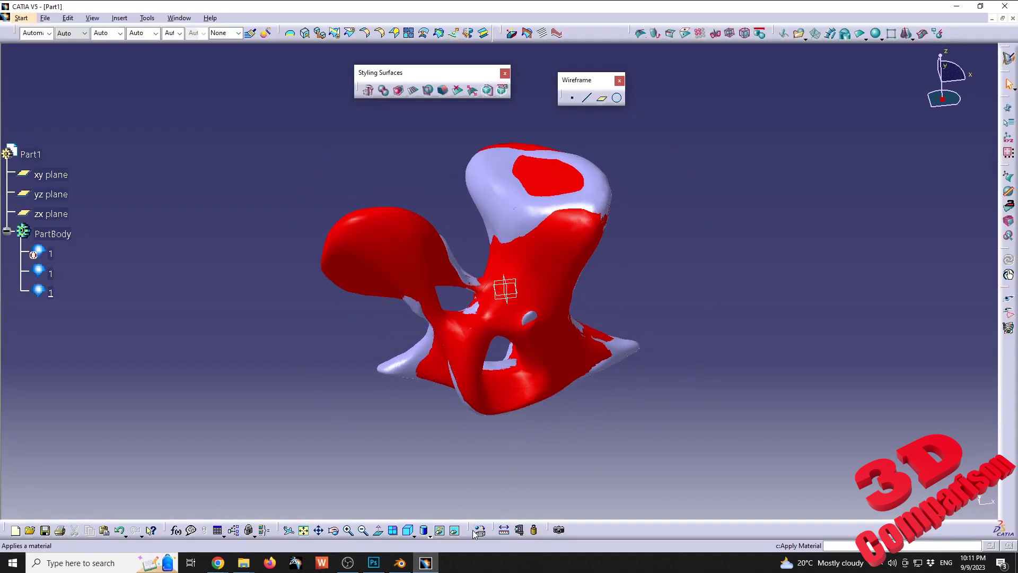
left_click(493, 377)
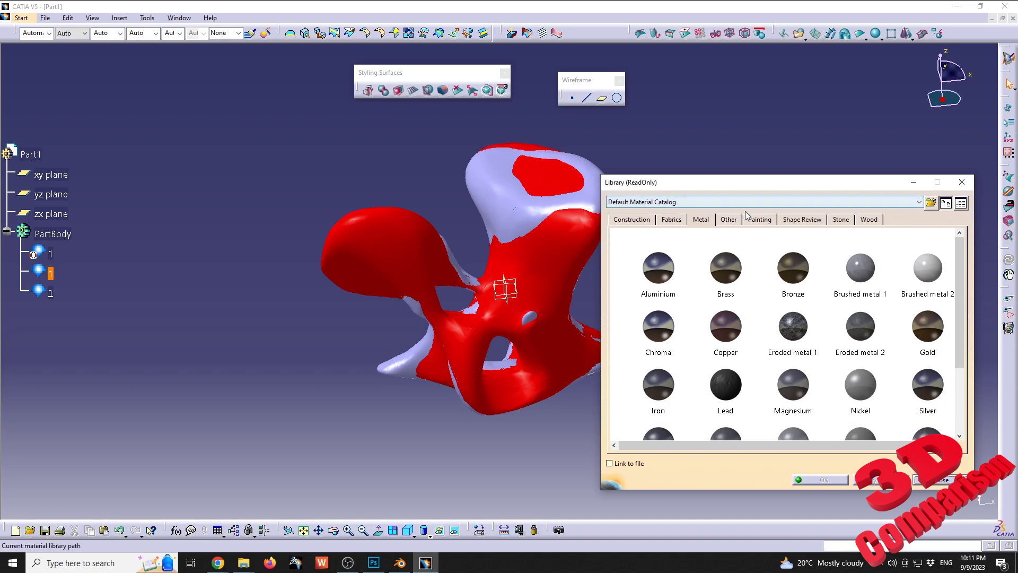
left_click(760, 220)
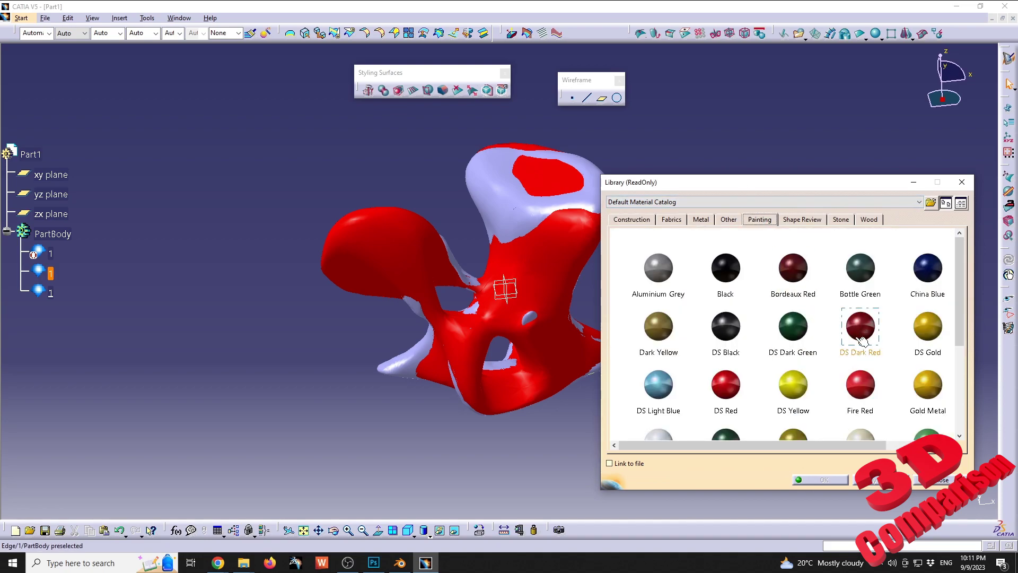
left_click(748, 387)
left_click_drag(738, 392, 533, 270)
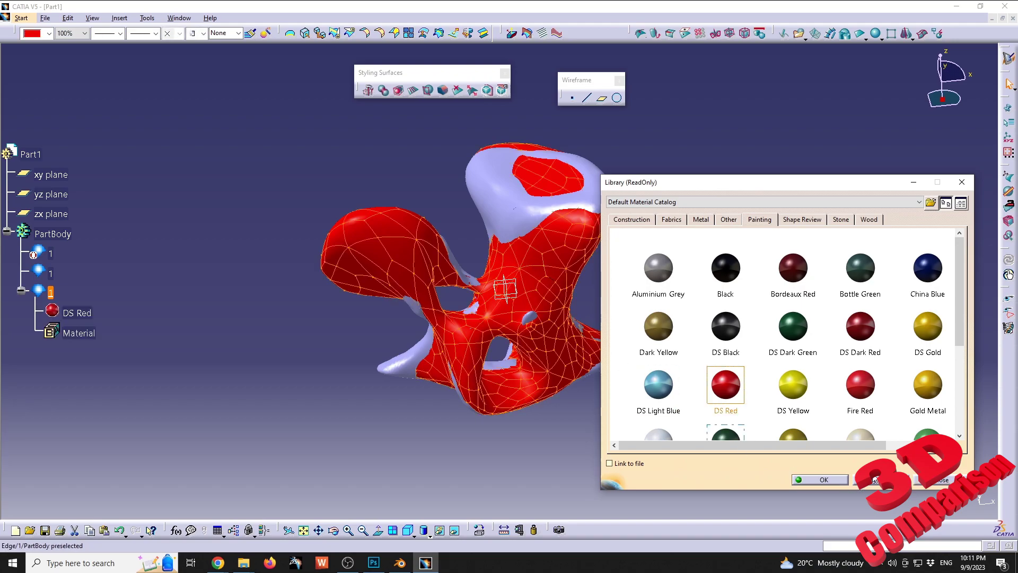
left_click(825, 479)
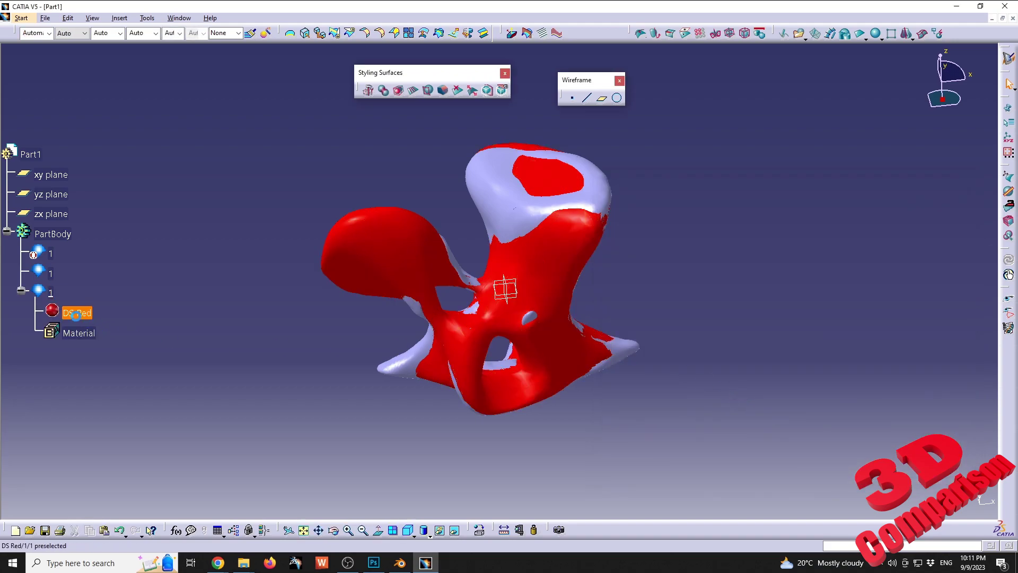
Step: Deactivate the second imported chair surface in PartBody
right_click(47, 275)
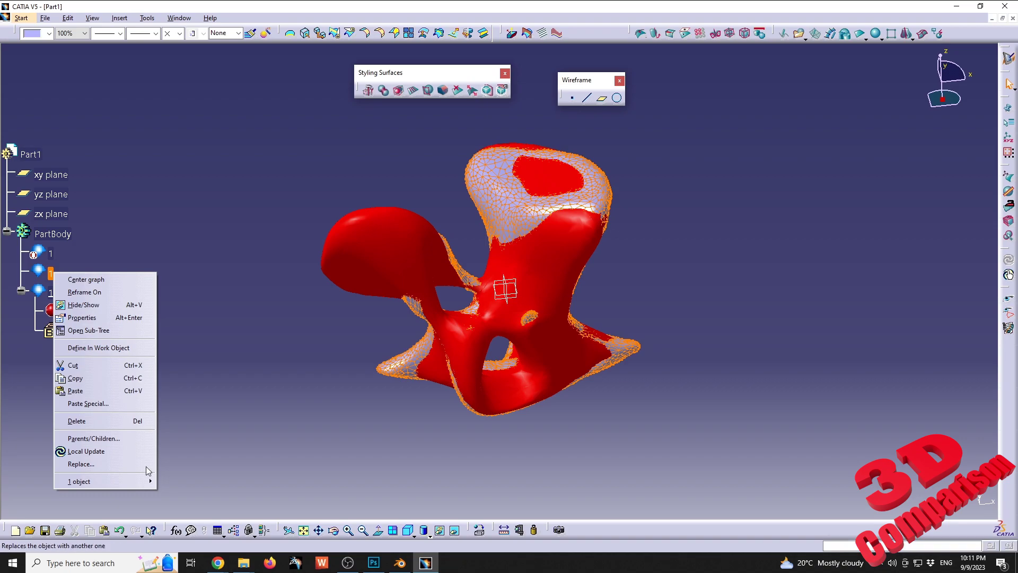
mouse_move(139, 481)
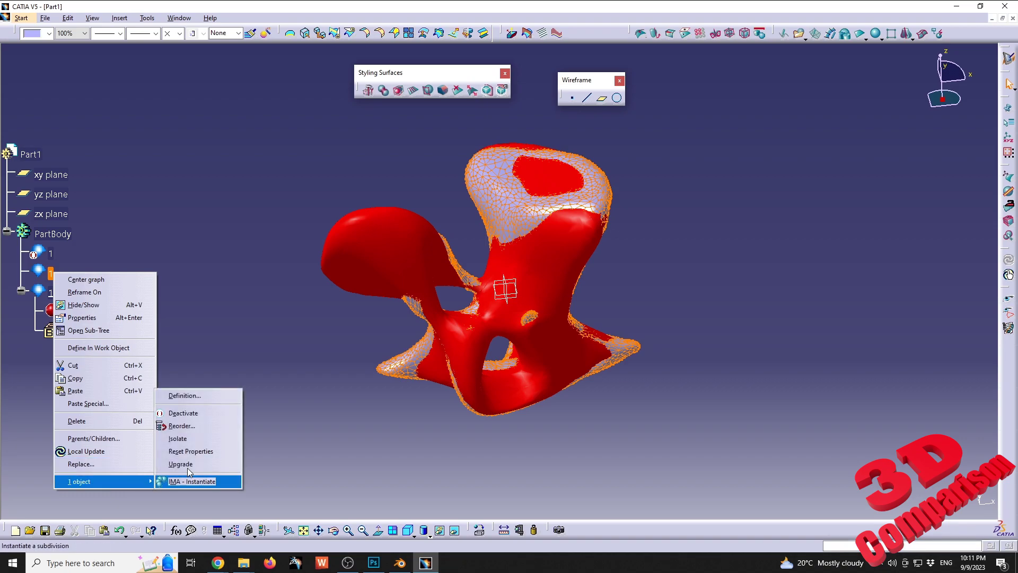
left_click(207, 412)
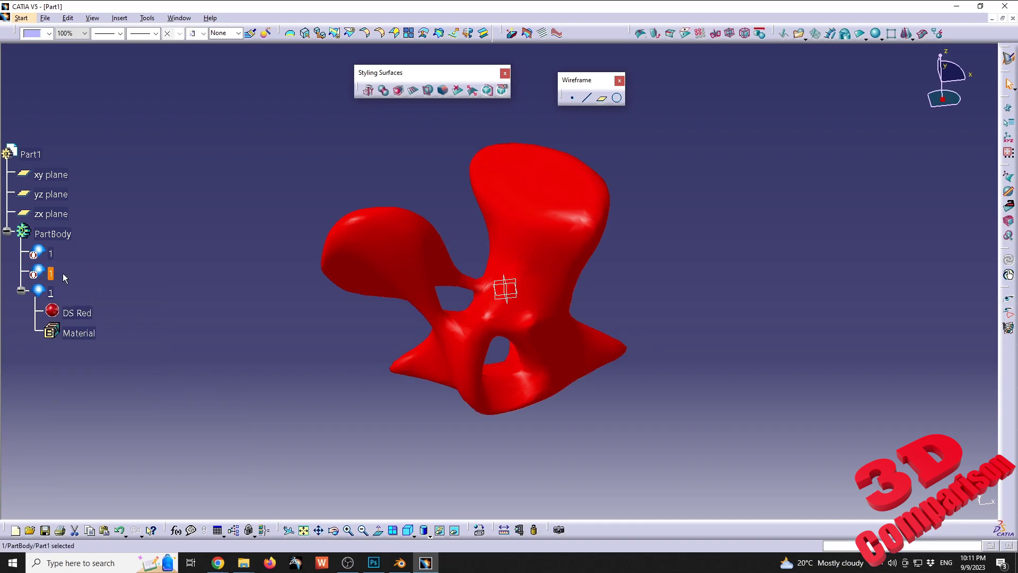
middle_click_drag(434, 318, 509, 143)
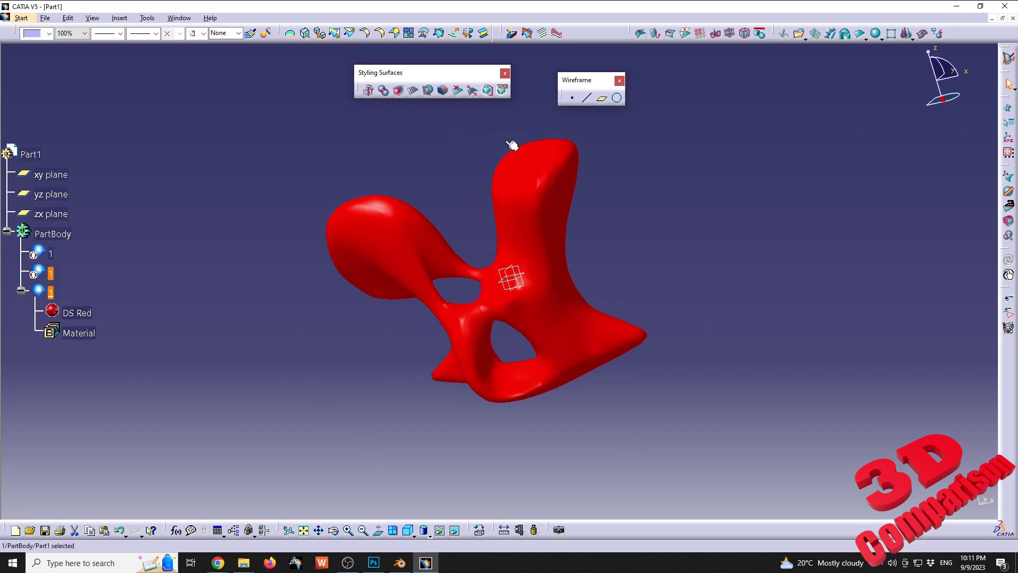
mouse_move(527, 220)
middle_mouse_down()
mouse_move(587, 253)
mouse_move(587, 227)
mouse_move(595, 250)
middle_mouse_up()
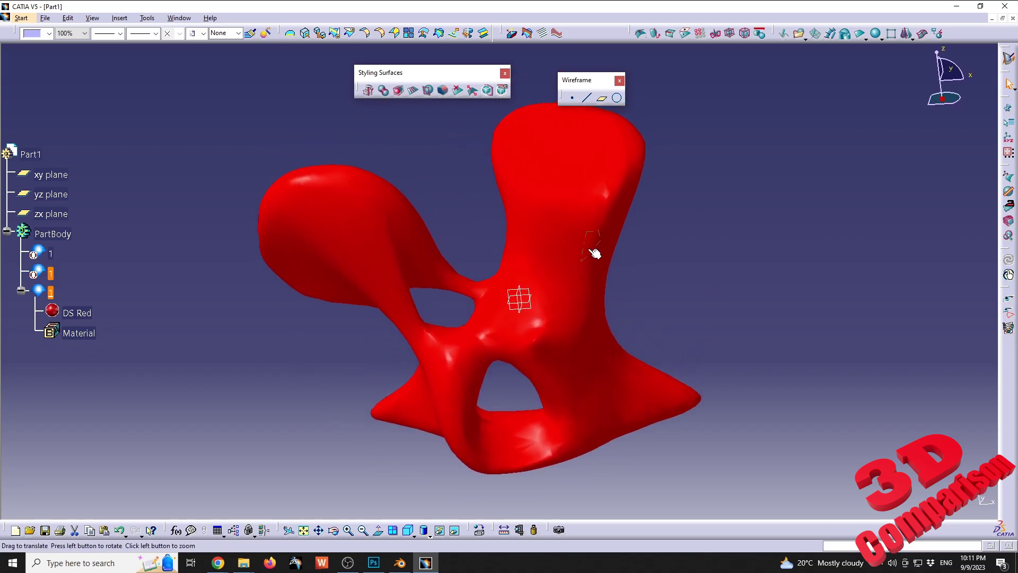
Step: Switch the view mode to shading with material
left_click(429, 536)
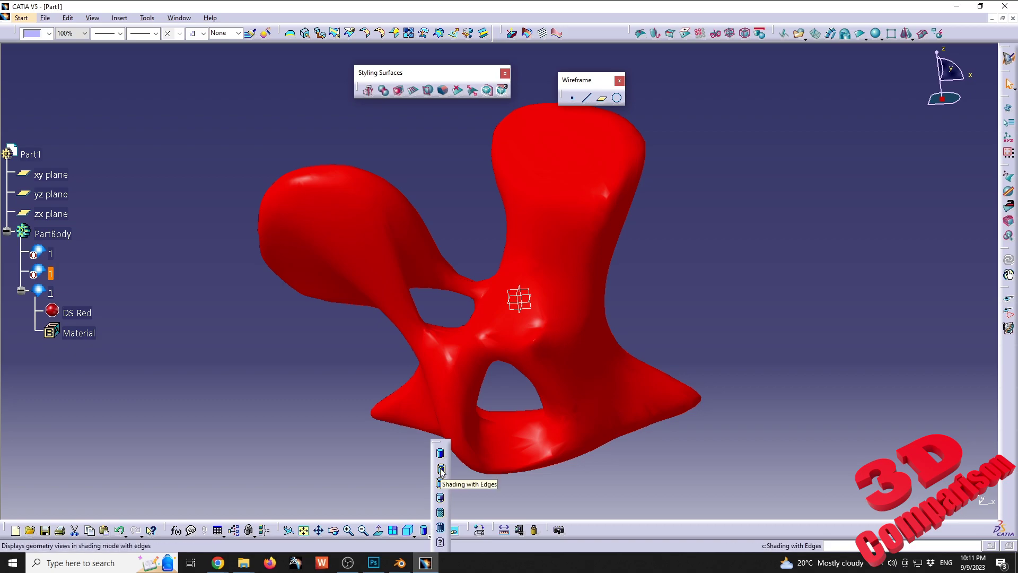
left_click(441, 514)
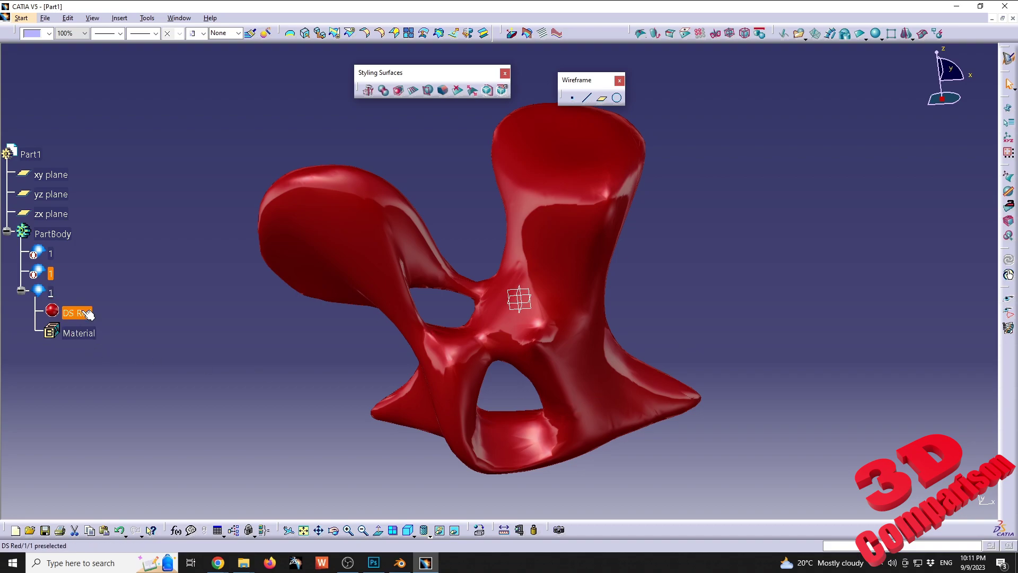
Step: Reopen the DS Red chair surface, adjust its control cage at the armrest, and leave the editor
middle_click_drag(451, 318, 665, 284)
double_click(360, 221)
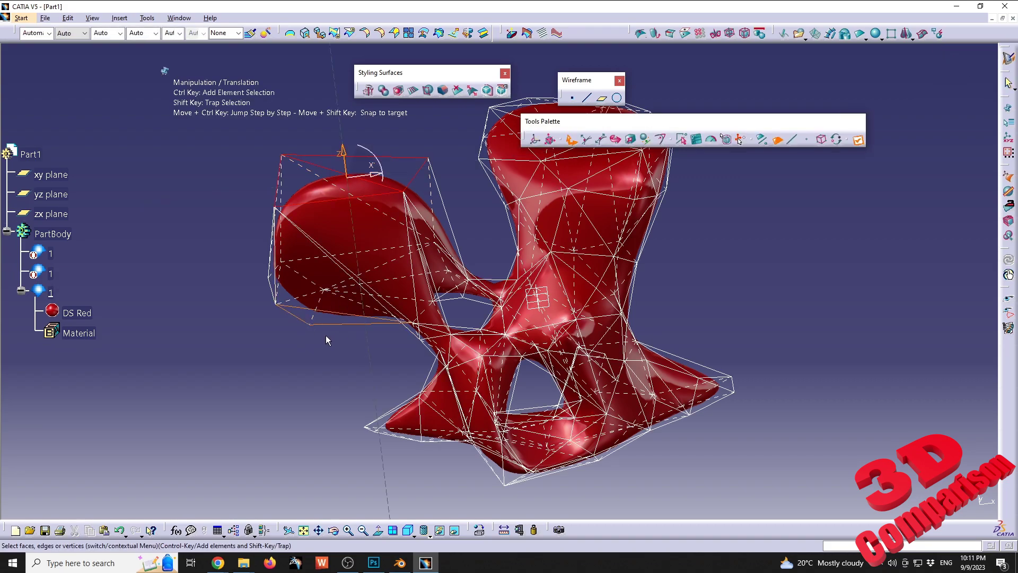
key("Escape")
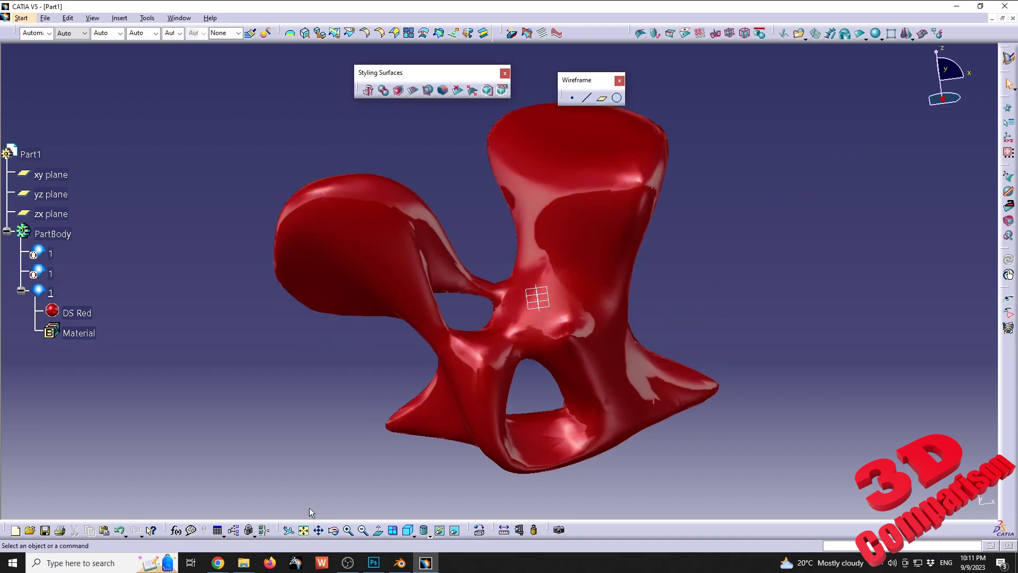
Step: Switch to the CSM 3D Viewer in Chrome, close the Exported Formats dialog, and return to the My 3D Assets gallery
mouse_move(218, 562)
left_click(373, 522)
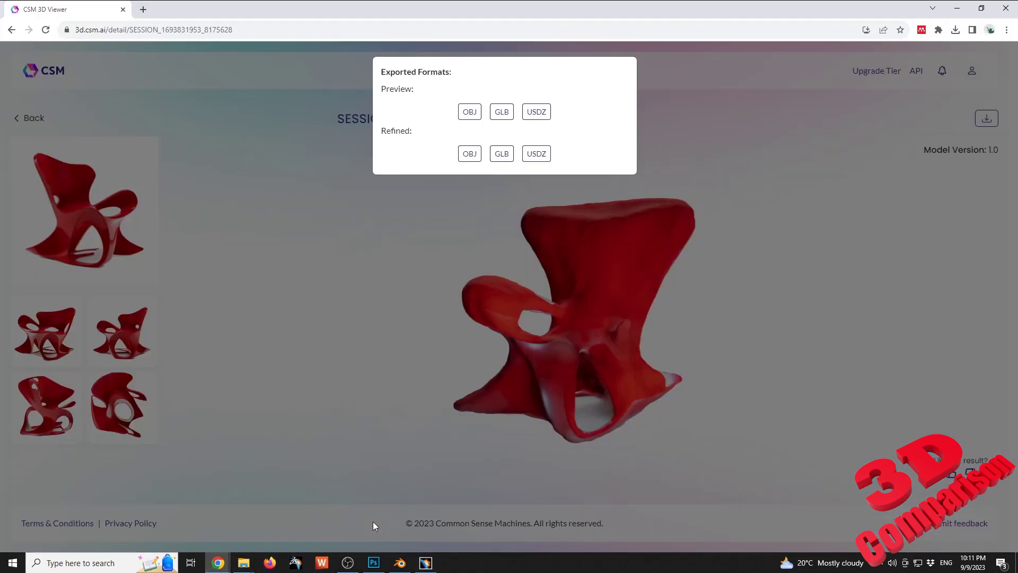
left_click(350, 268)
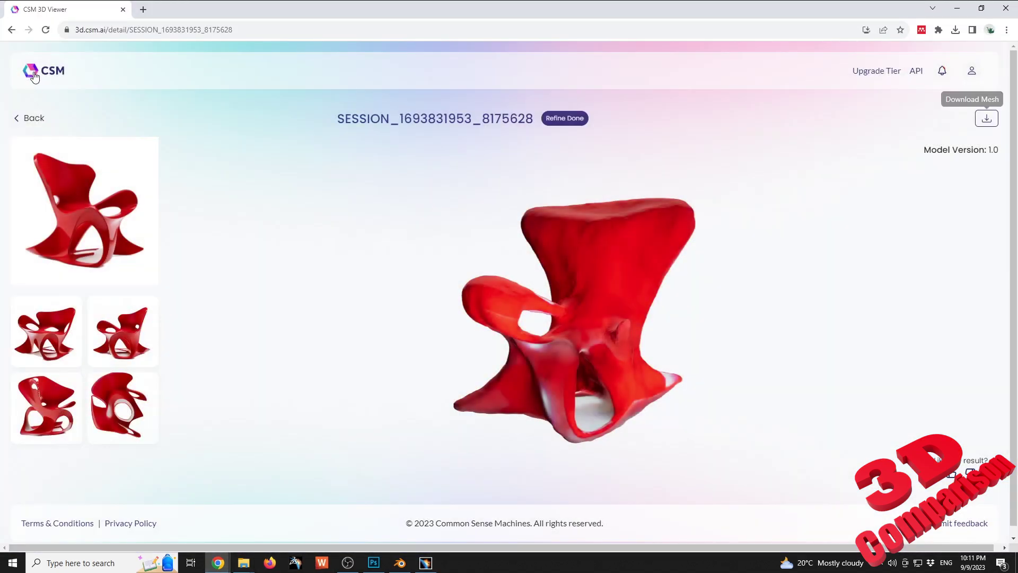
left_click(32, 118)
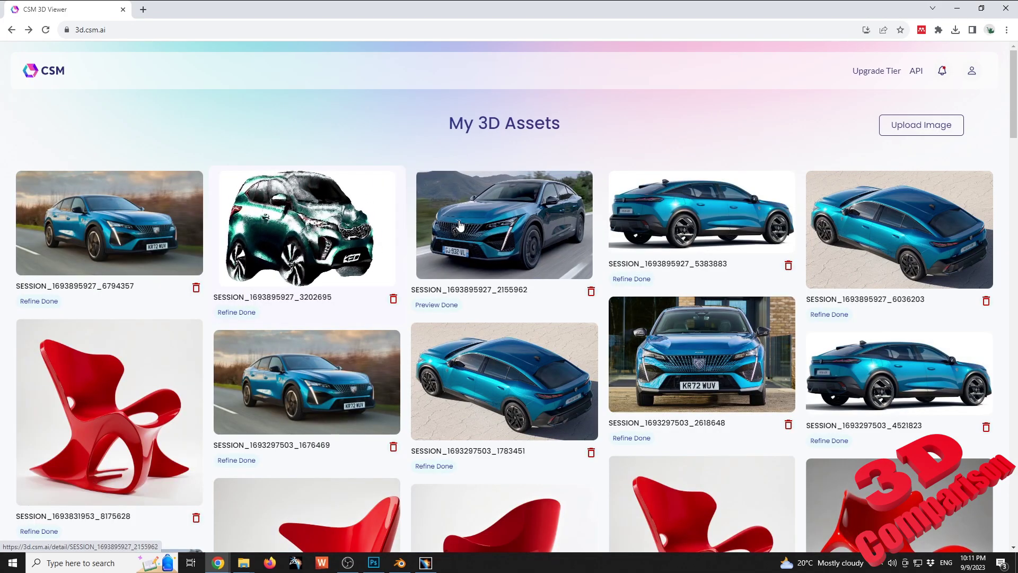
Step: Browse the My 3D Assets gallery and preview the generated car and character models
mouse_move(472, 225)
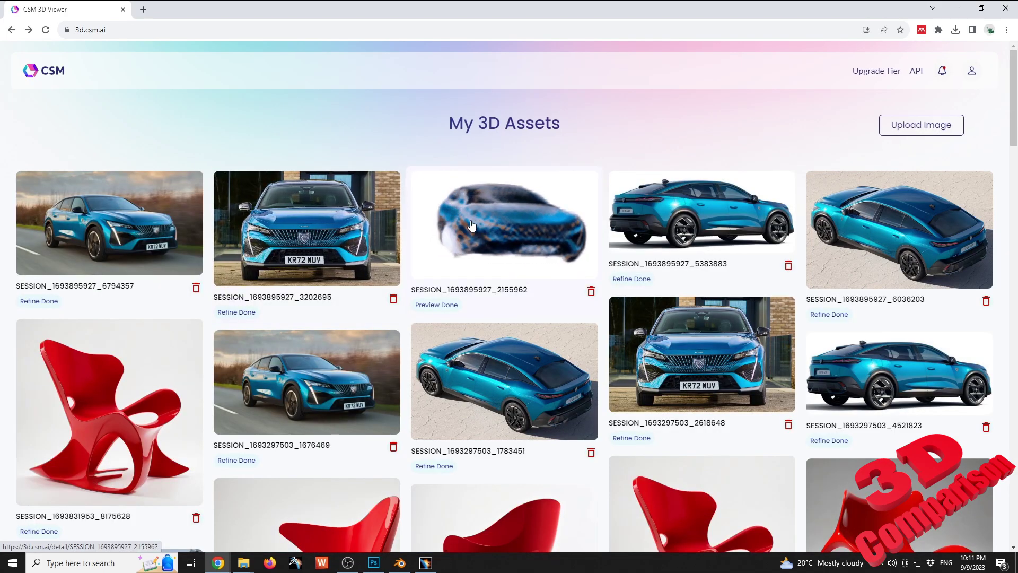
mouse_move(674, 201)
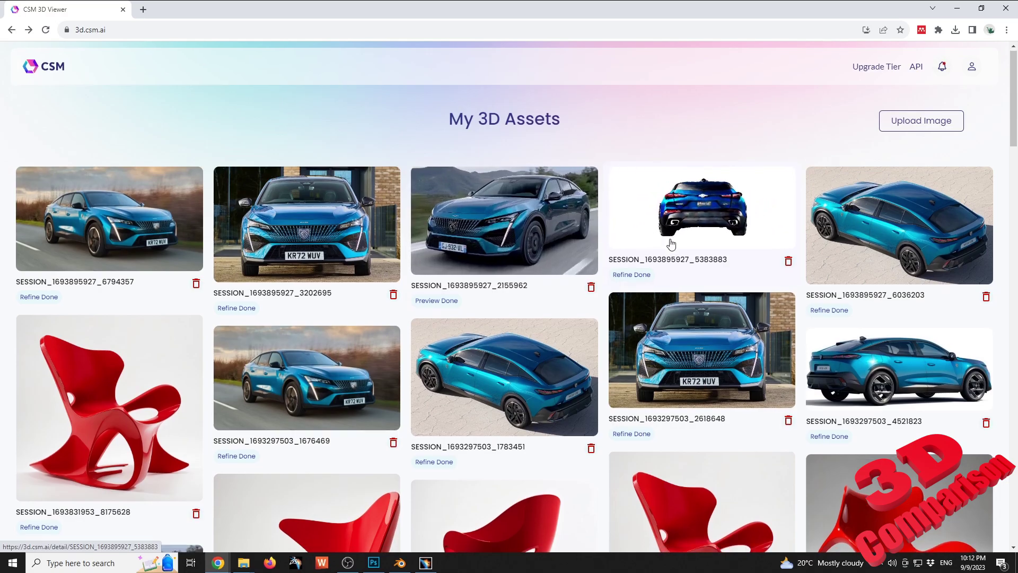
scroll(670, 234, "down", 9)
mouse_move(722, 316)
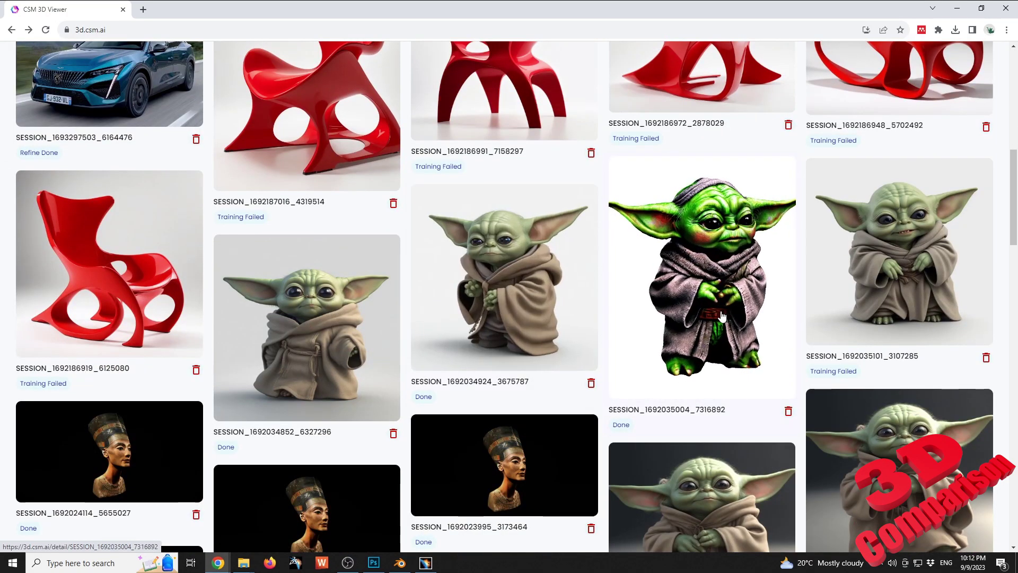
scroll(723, 316, "down", 4)
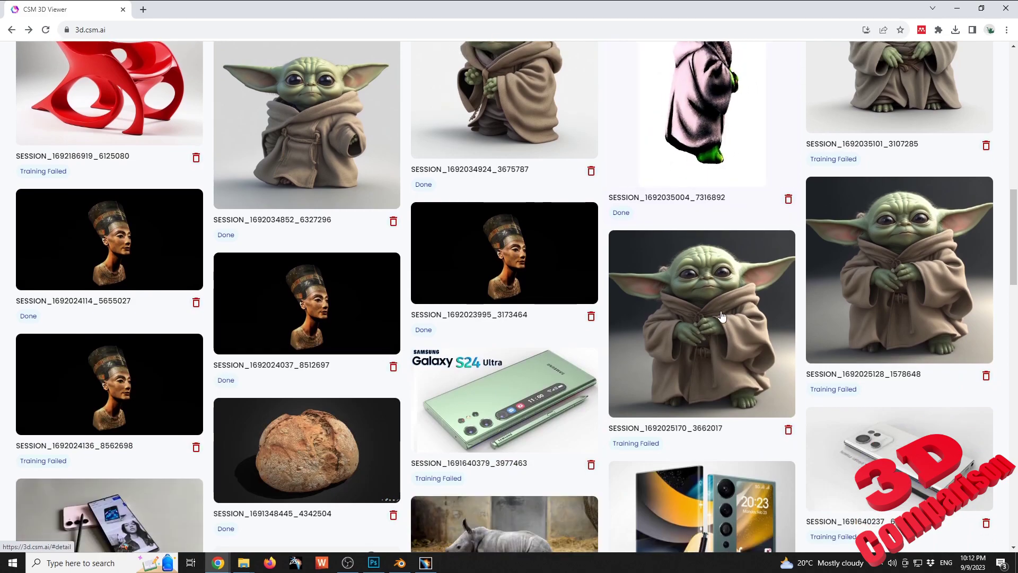
scroll(722, 316, "up", 6)
scroll(720, 319, "up", 1)
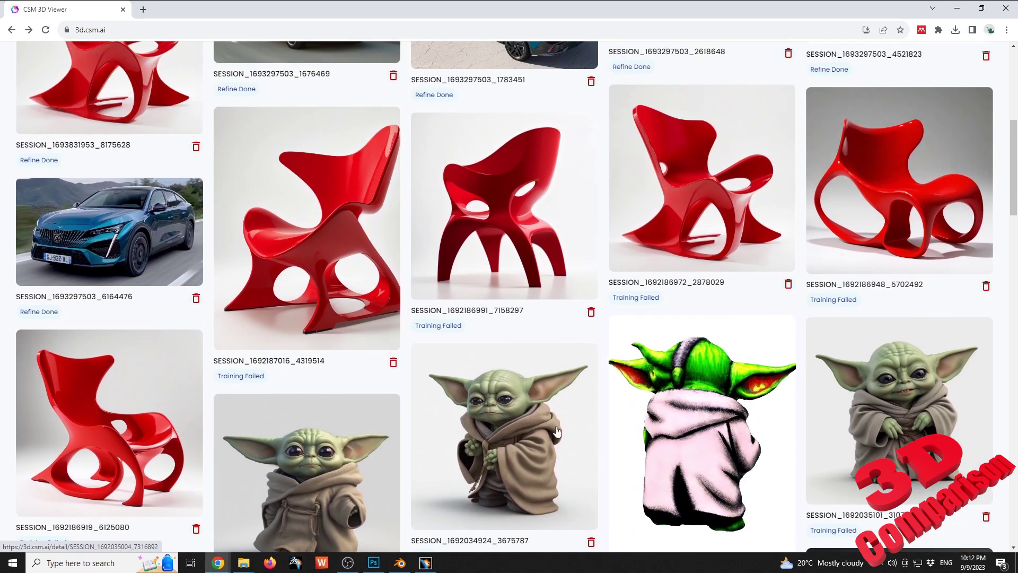
mouse_move(584, 461)
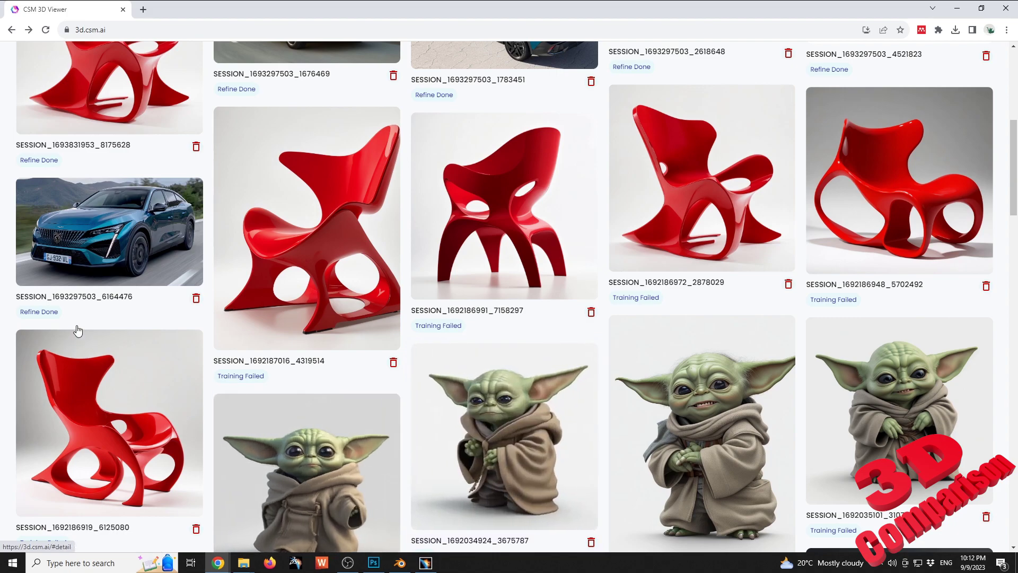
mouse_move(222, 503)
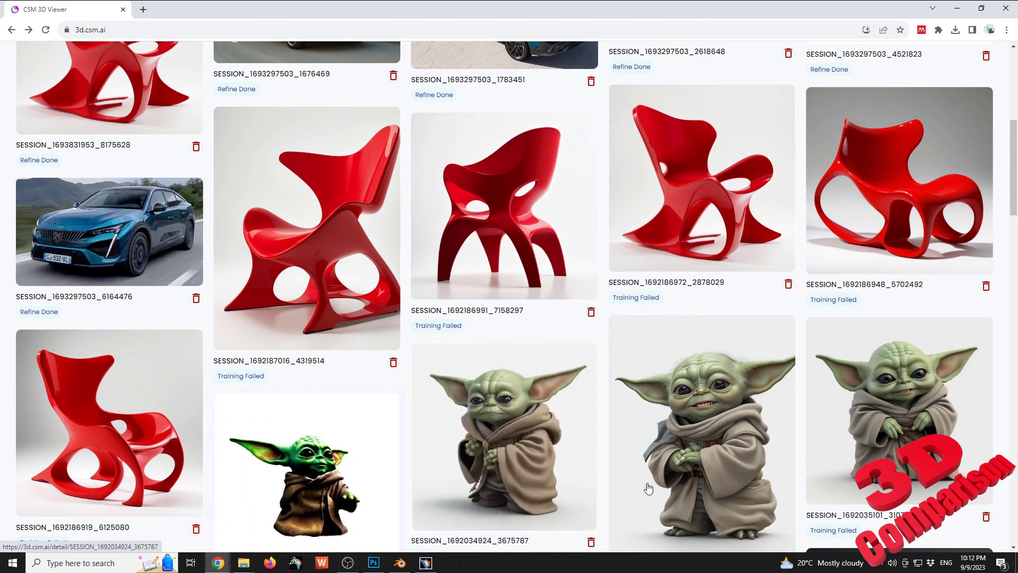